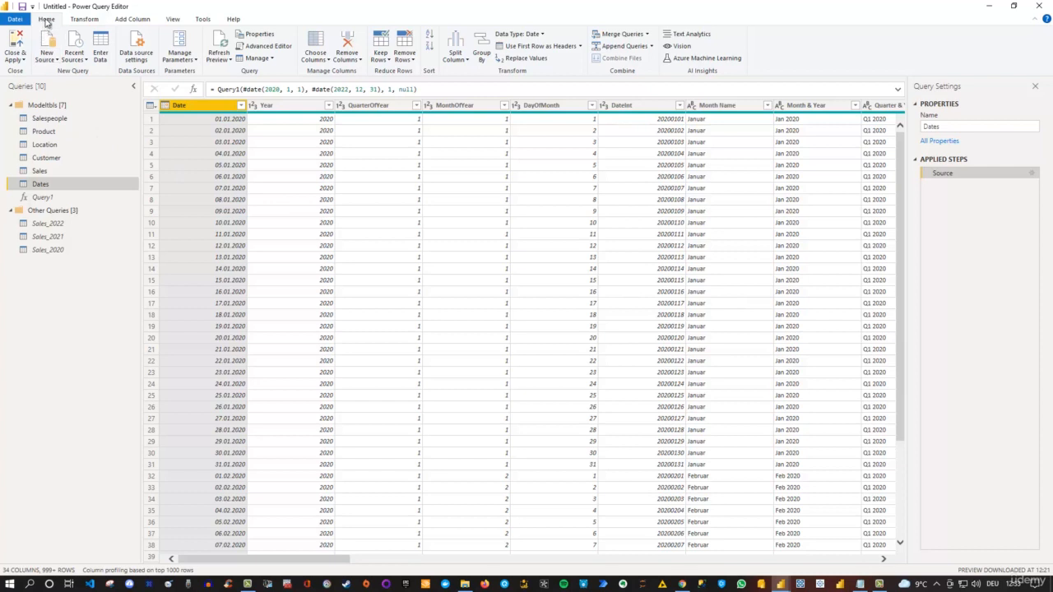
left_click(51, 63)
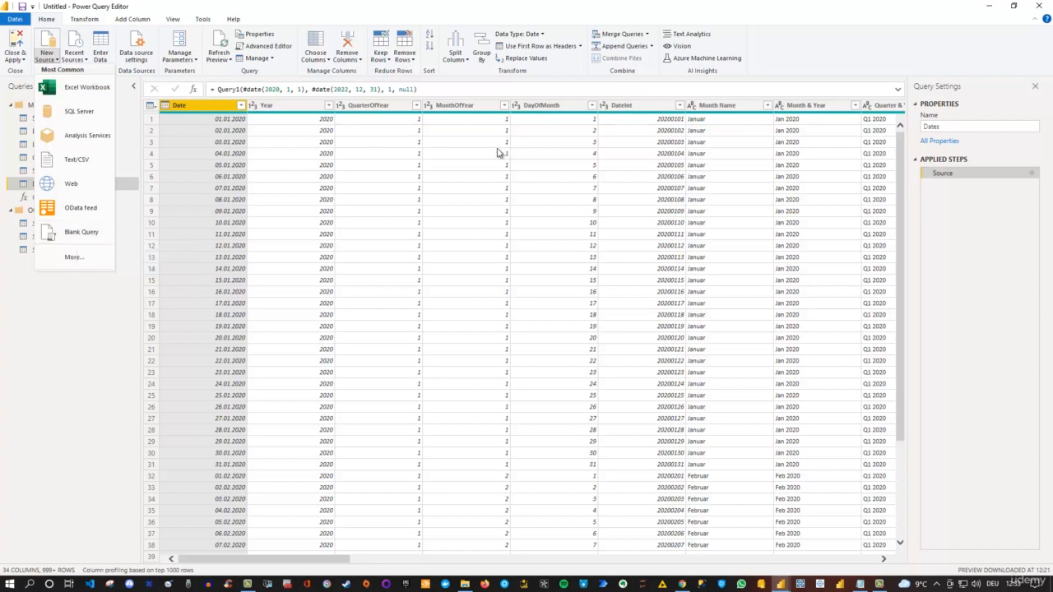
left_click(169, 2)
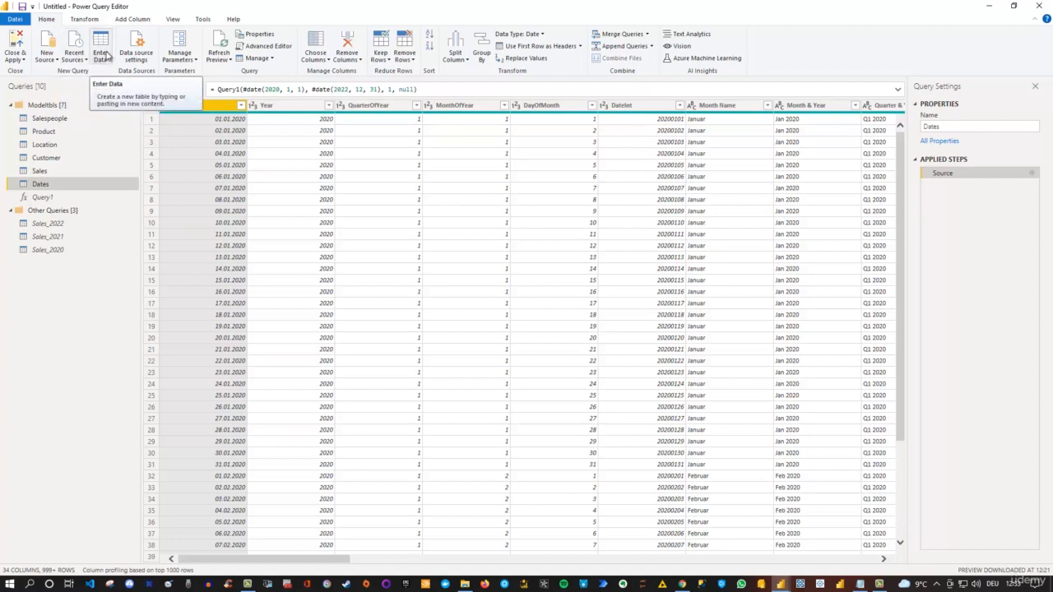
Create a table named ManualTbl by entering data manually, with the values a, b and c in Column1
left_click(105, 54)
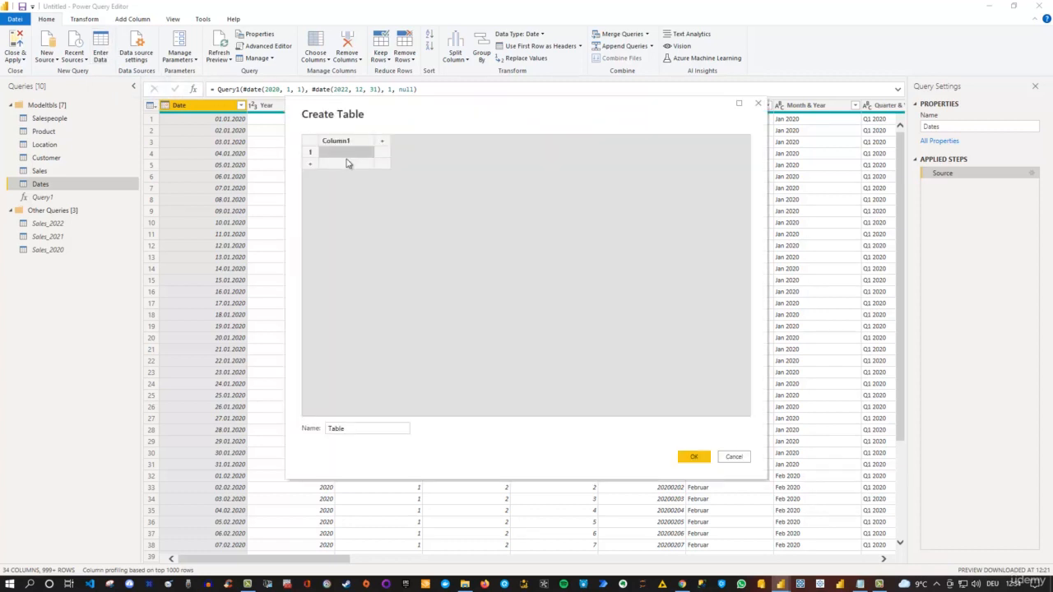
double_click(354, 429)
type("ManualT")
left_click(336, 153)
type("a")
key("Return")
type("b")
key("Return")
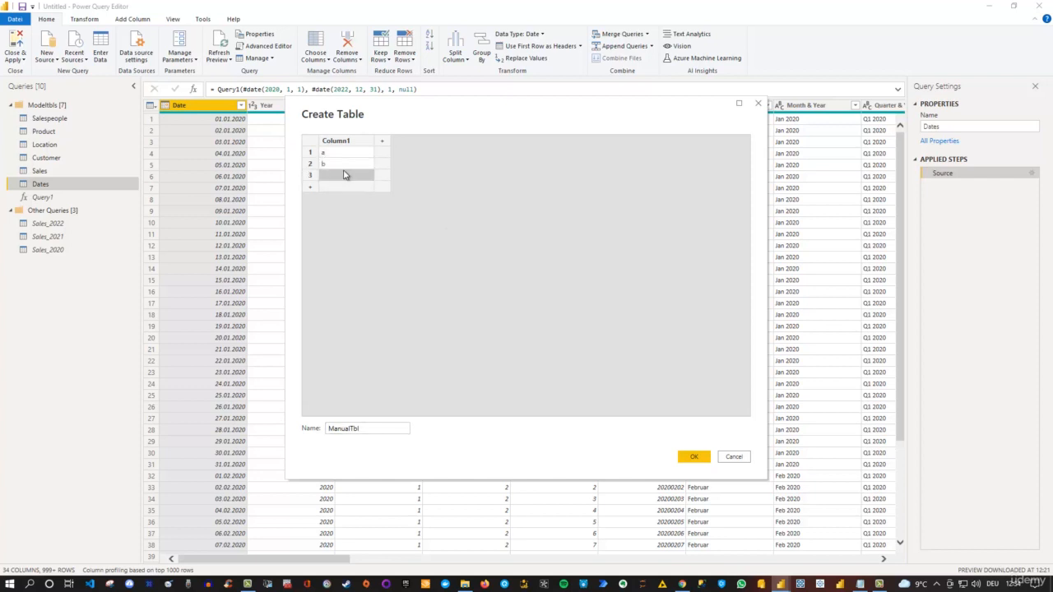
type("c")
left_click(694, 457)
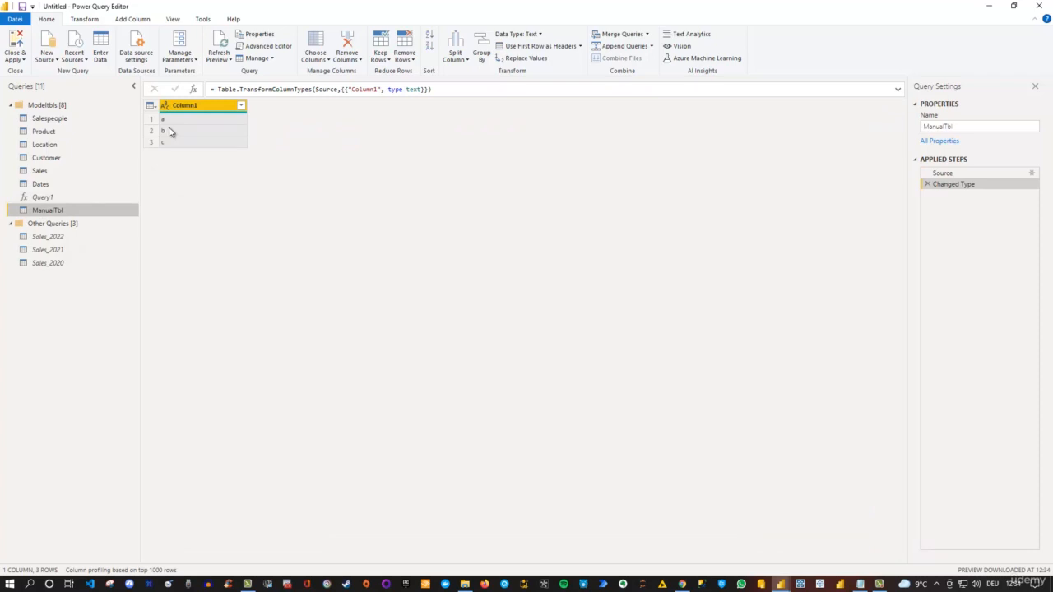
Delete the ManualTbl query
right_click(57, 213)
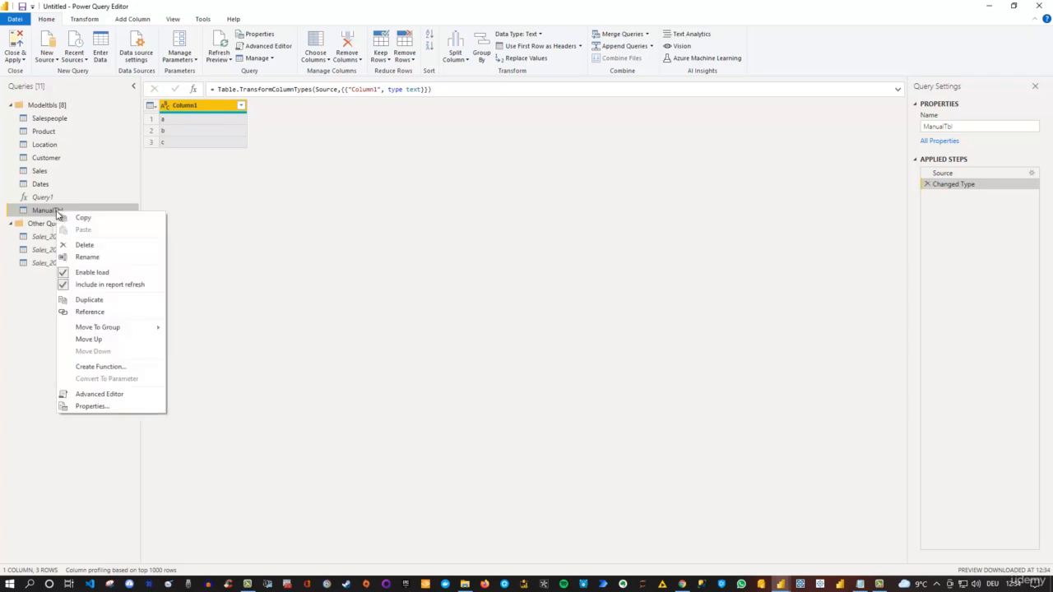
left_click(85, 246)
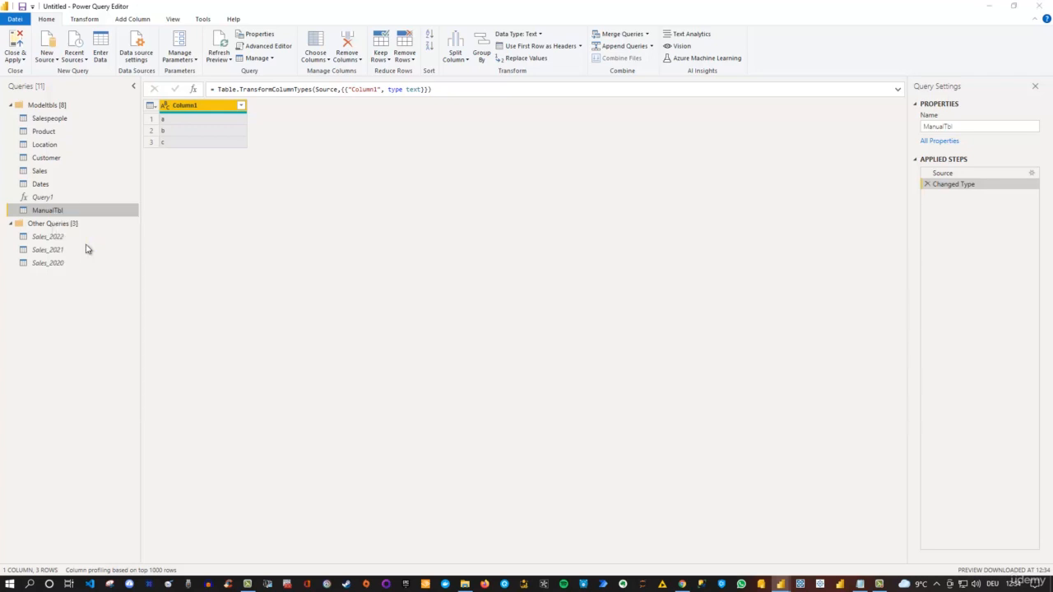
left_click(578, 311)
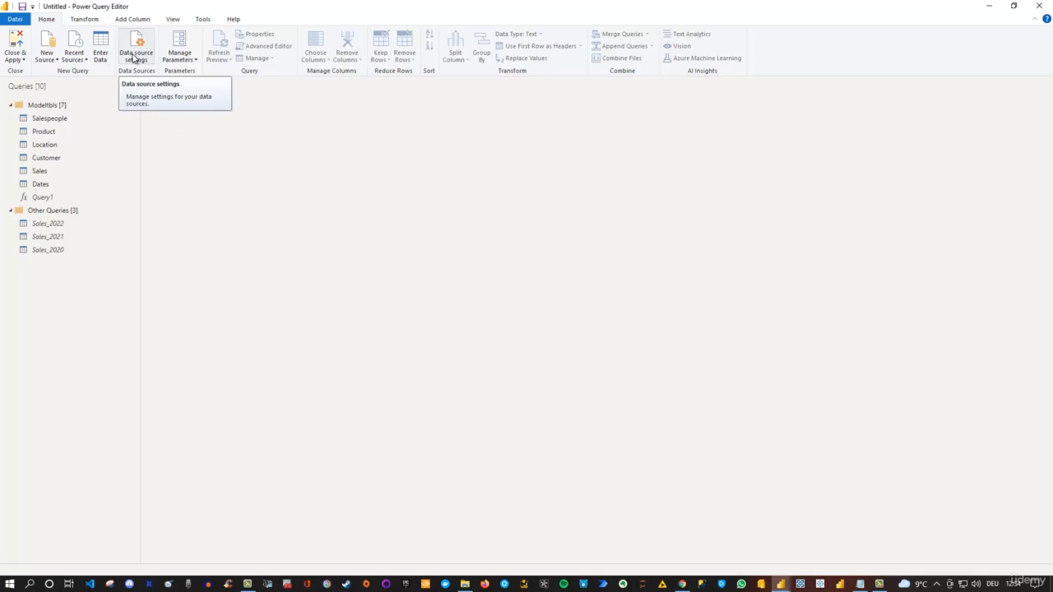
Show the Query1 function and review its StartDate and FYStartMonth input parameters
left_click(47, 197)
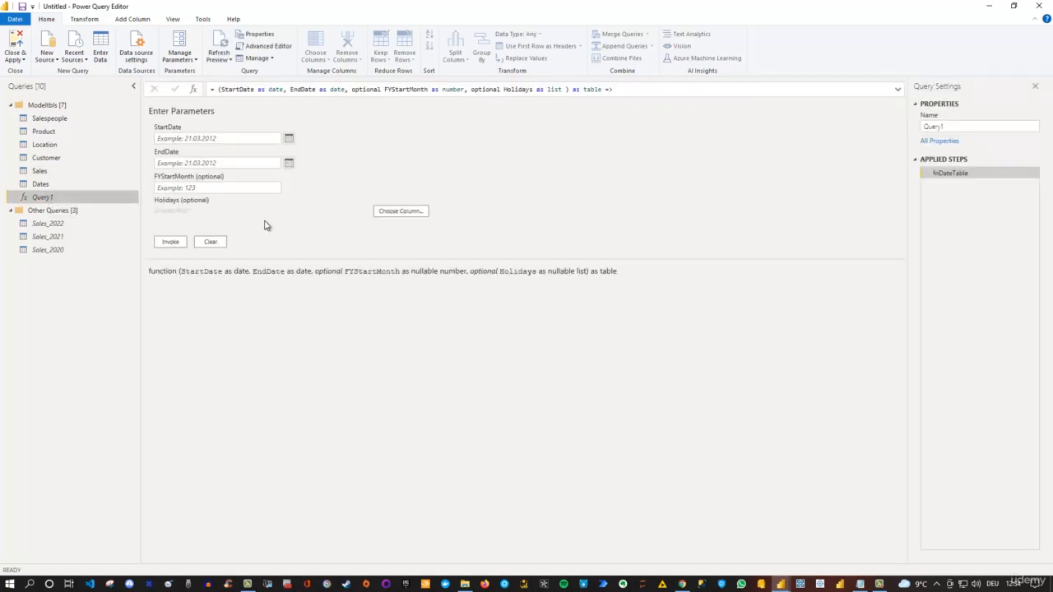
left_click(180, 137)
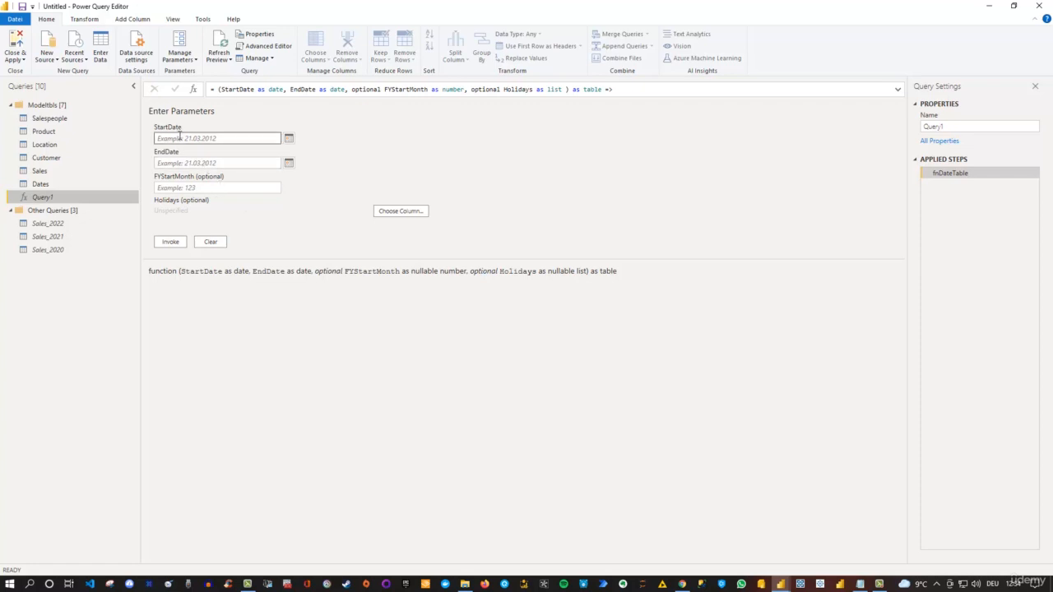
left_click(180, 187)
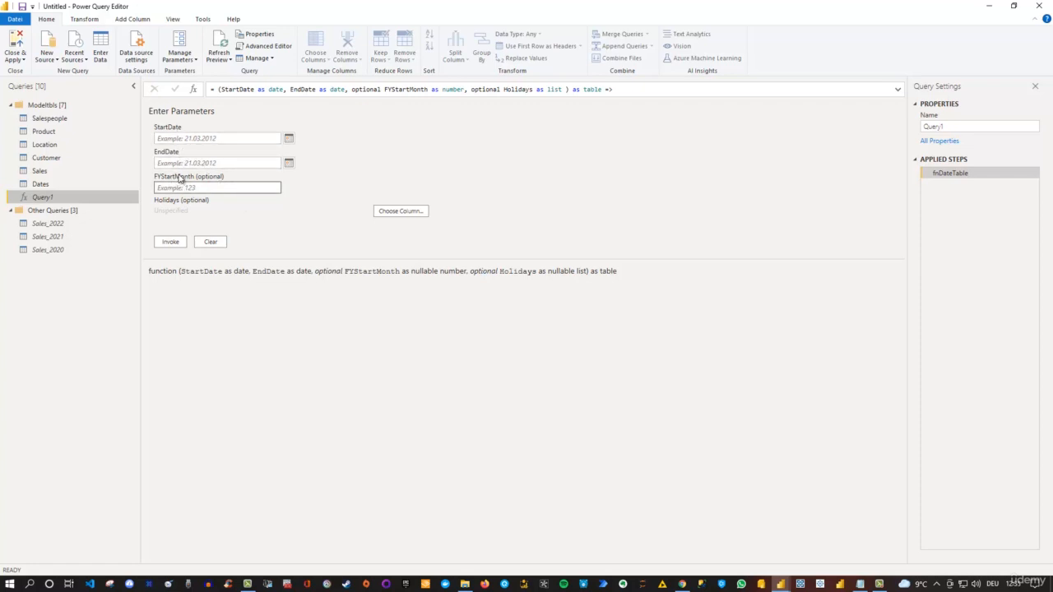
Start a new parameter, review its available data types and current value setting, and close the definition without saving it
left_click(194, 64)
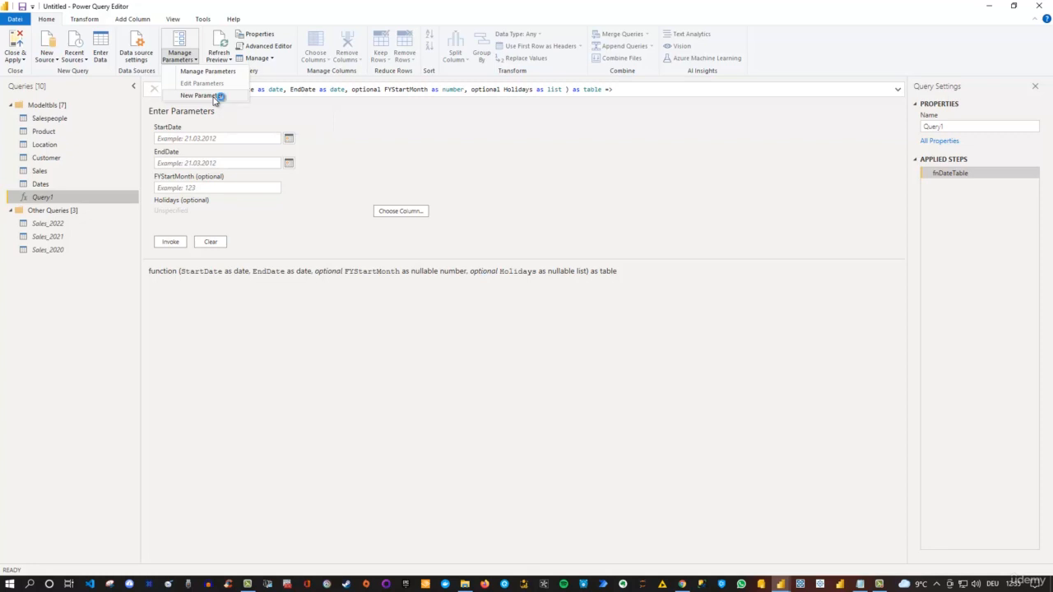
left_click(217, 97)
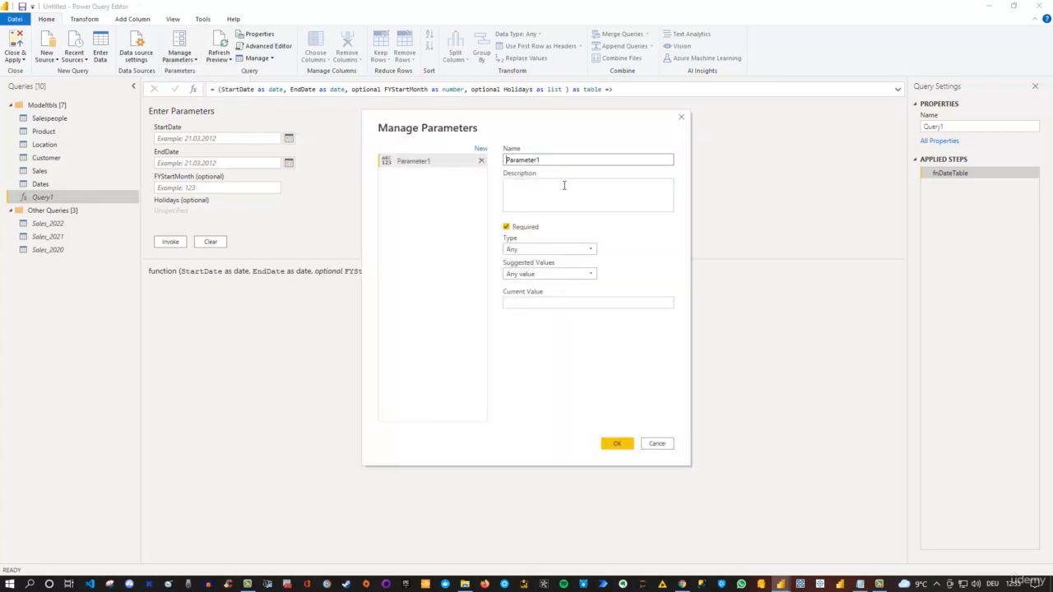
left_click(589, 251)
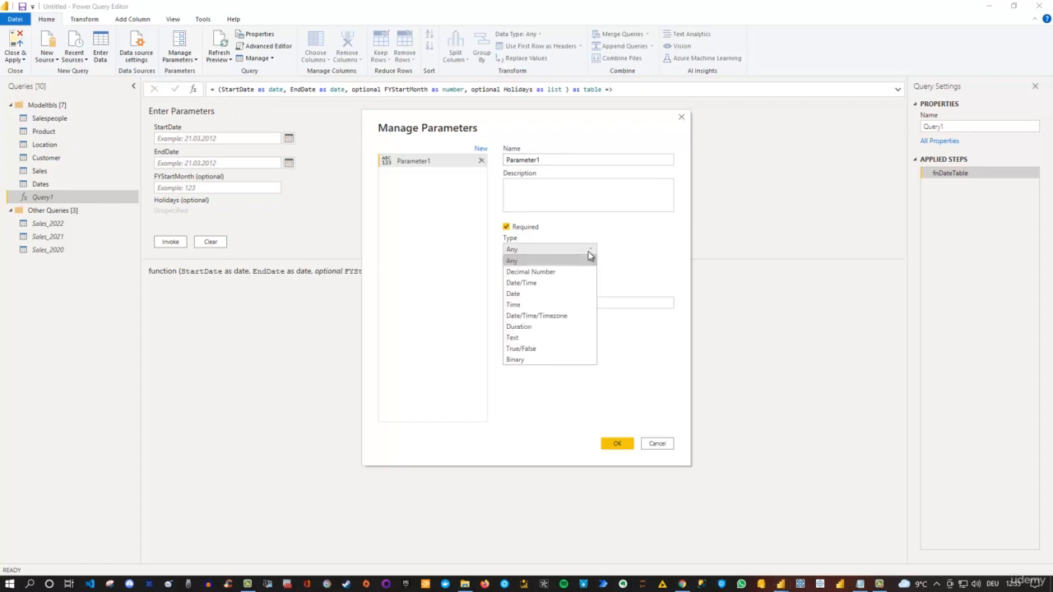
left_click(589, 256)
left_click(529, 302)
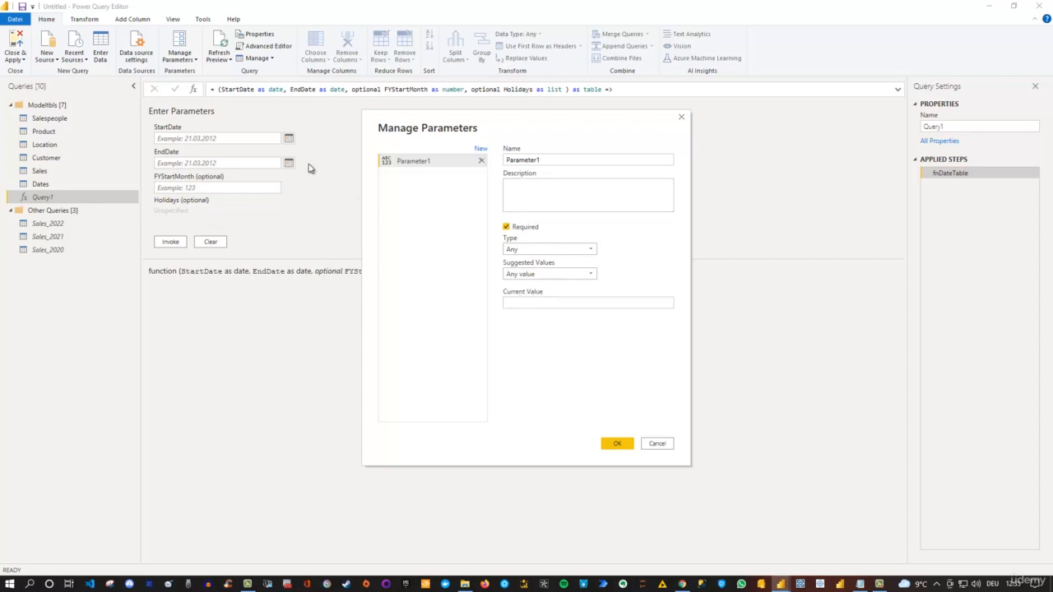
left_click(681, 119)
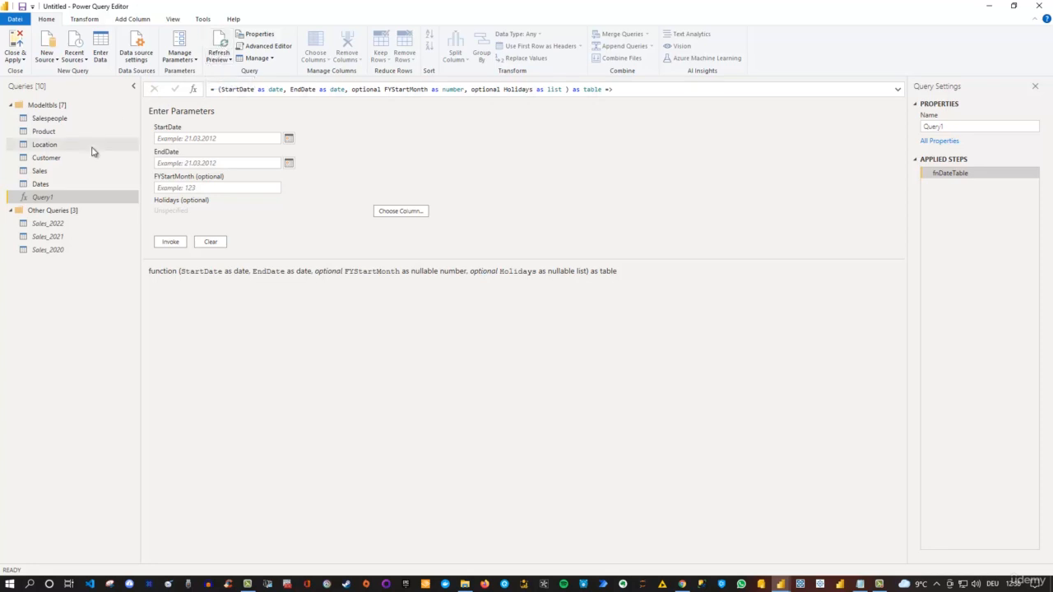
Refresh the preview of the Product query and review its M code in the Advanced Editor without changing it
left_click(43, 134)
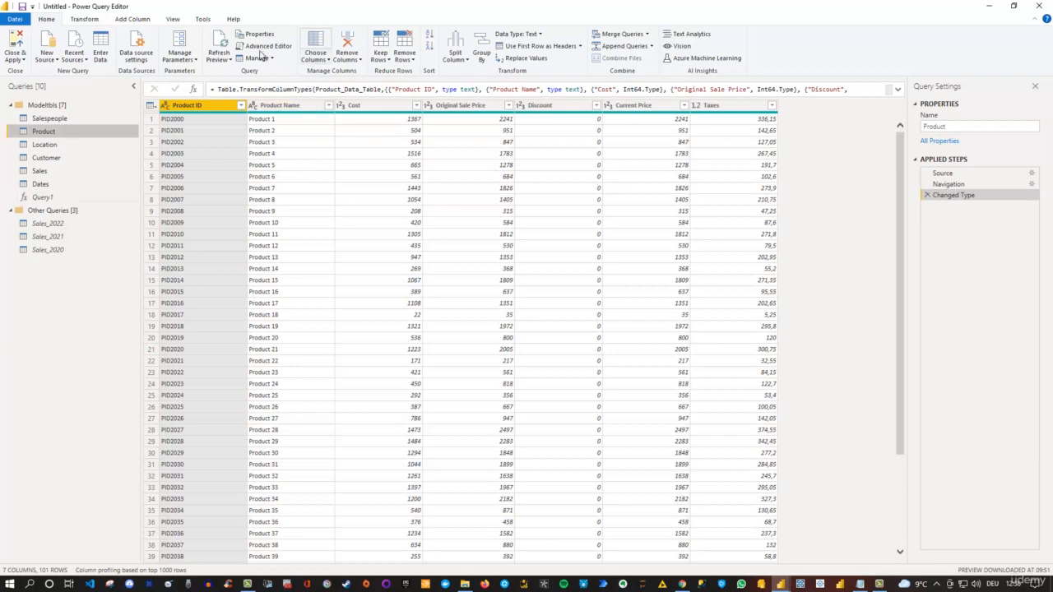
left_click(219, 45)
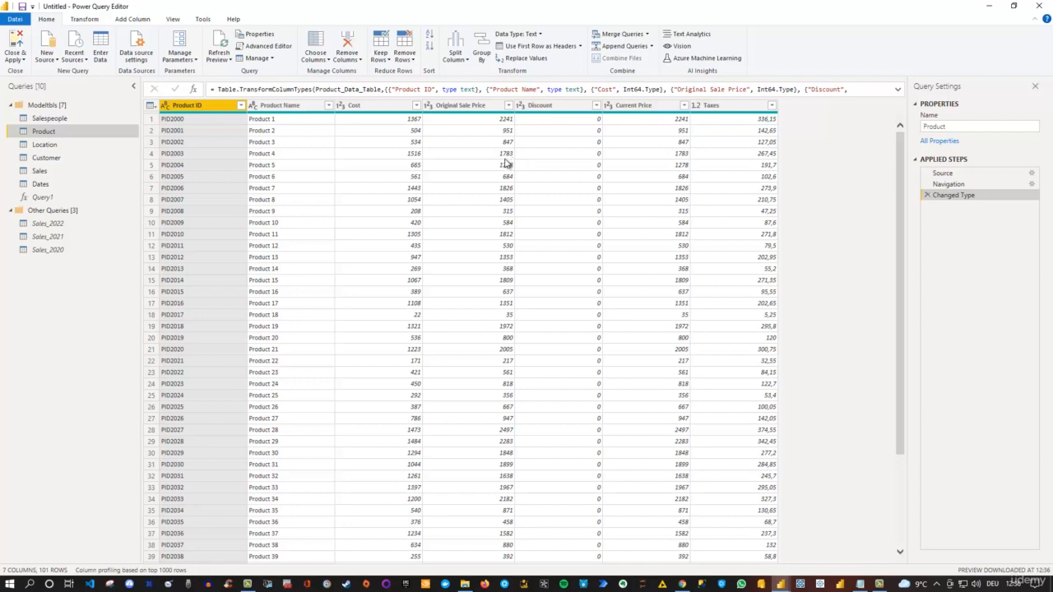
left_click(267, 51)
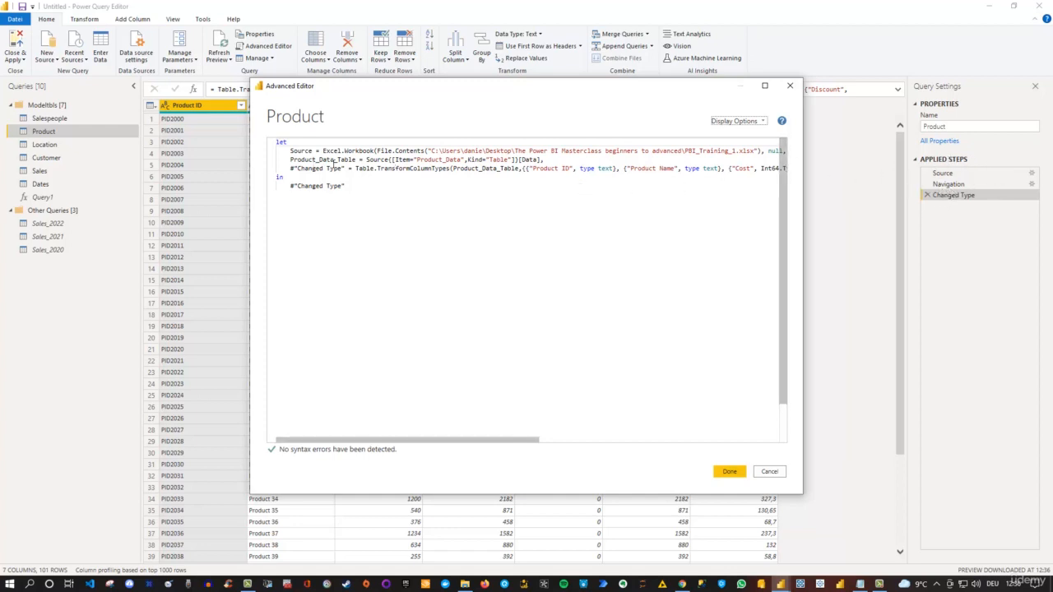
left_click(791, 86)
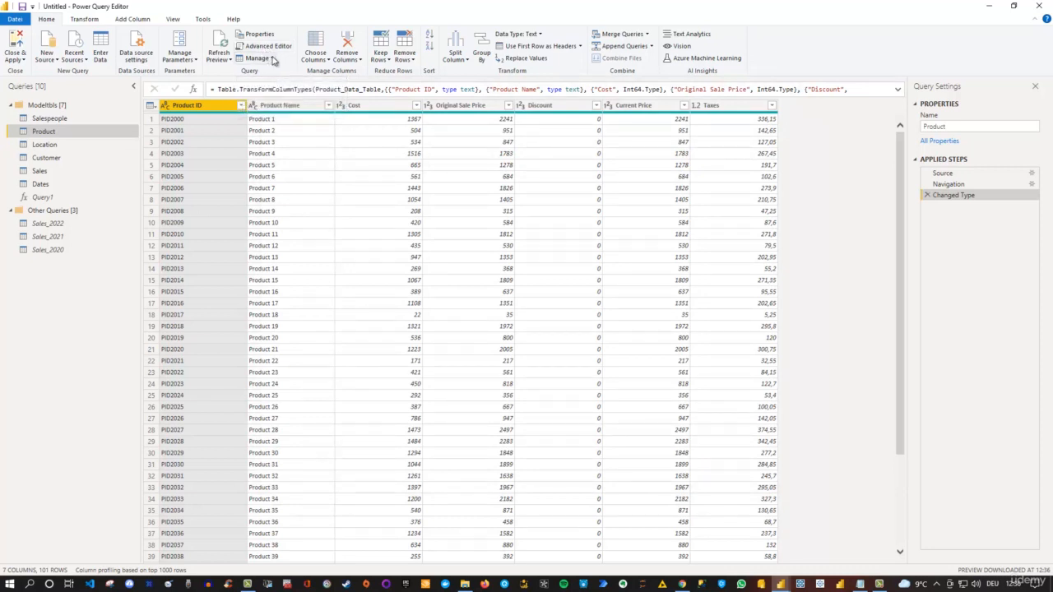
Duplicate the Product query and return to the original Product query
left_click(274, 60)
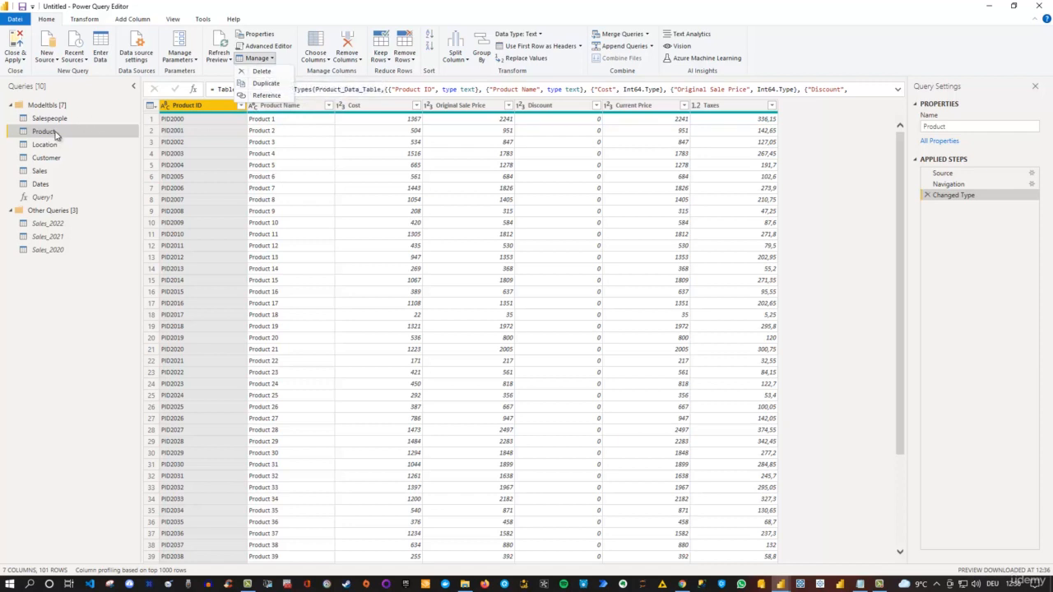
left_click(271, 84)
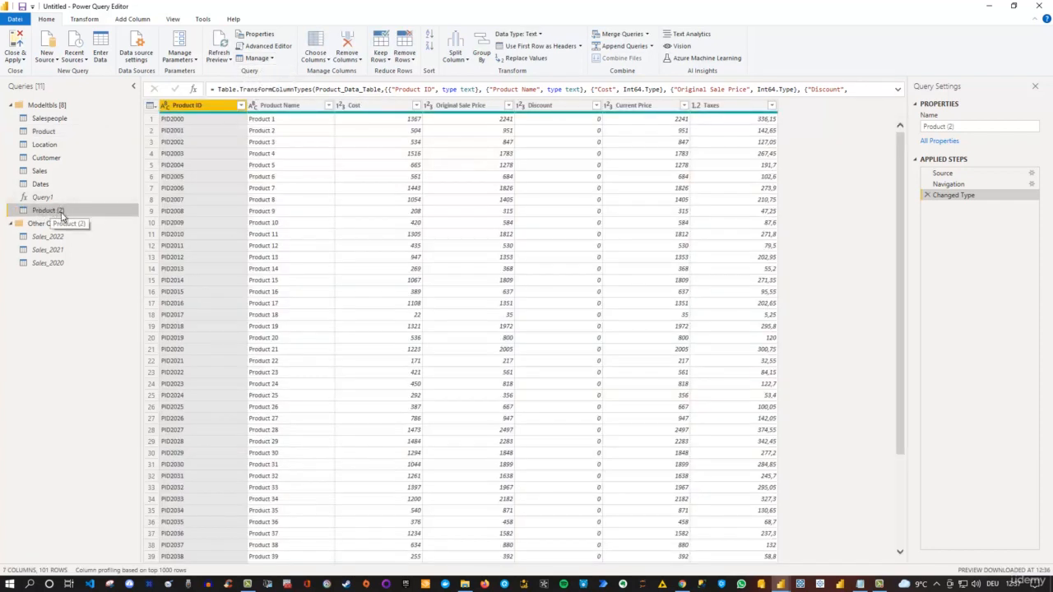
left_click(64, 137)
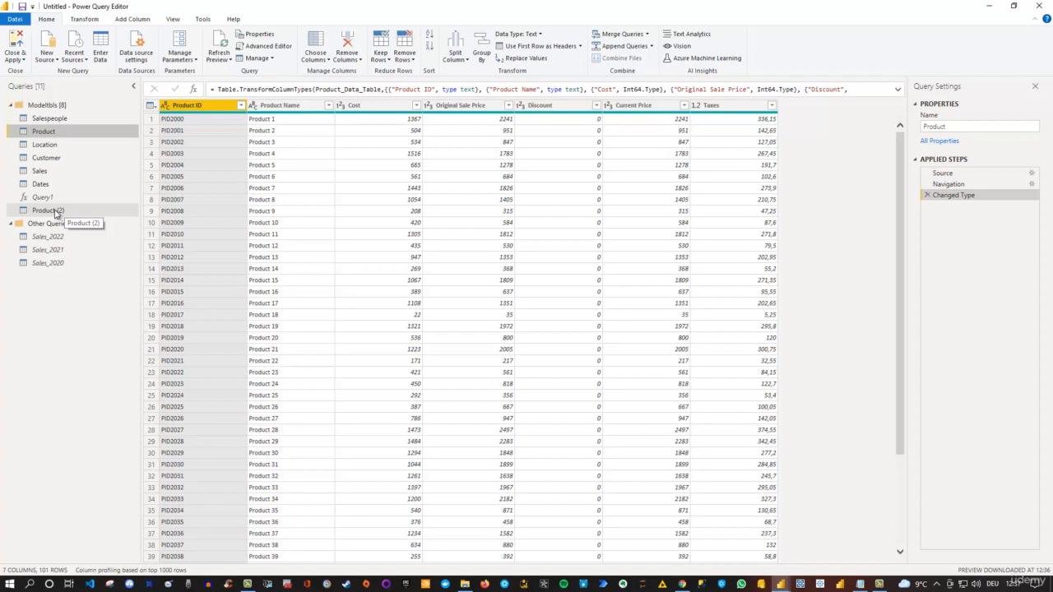
left_click(274, 60)
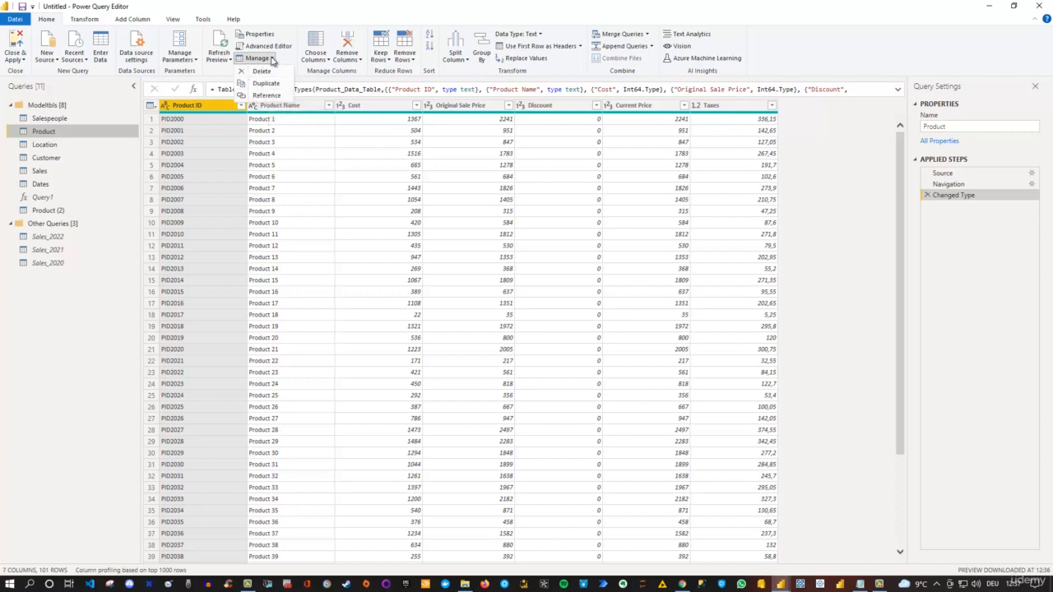
left_click(272, 60)
right_click(53, 132)
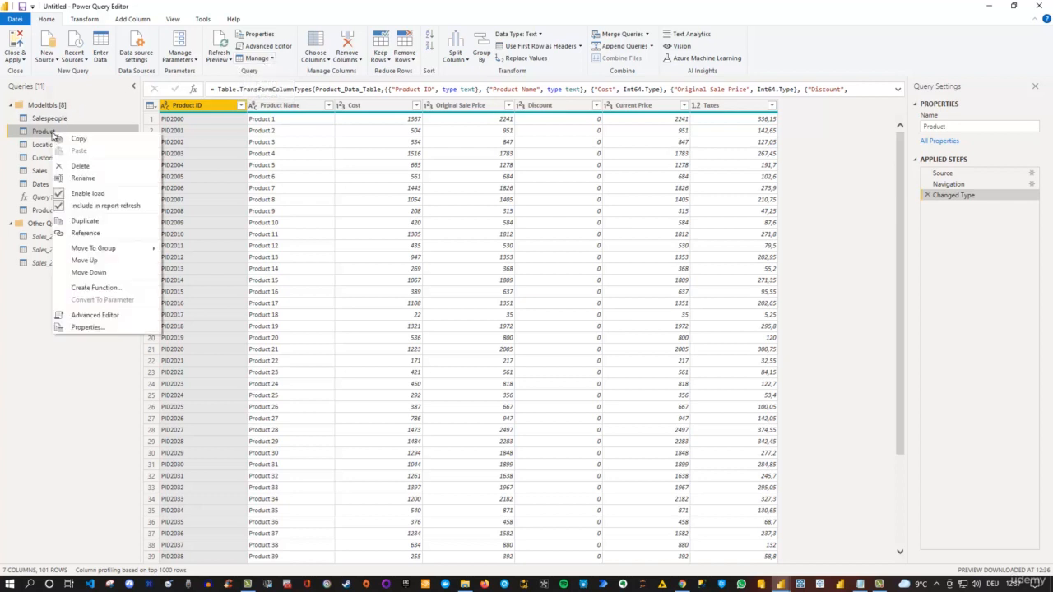
left_click(94, 237)
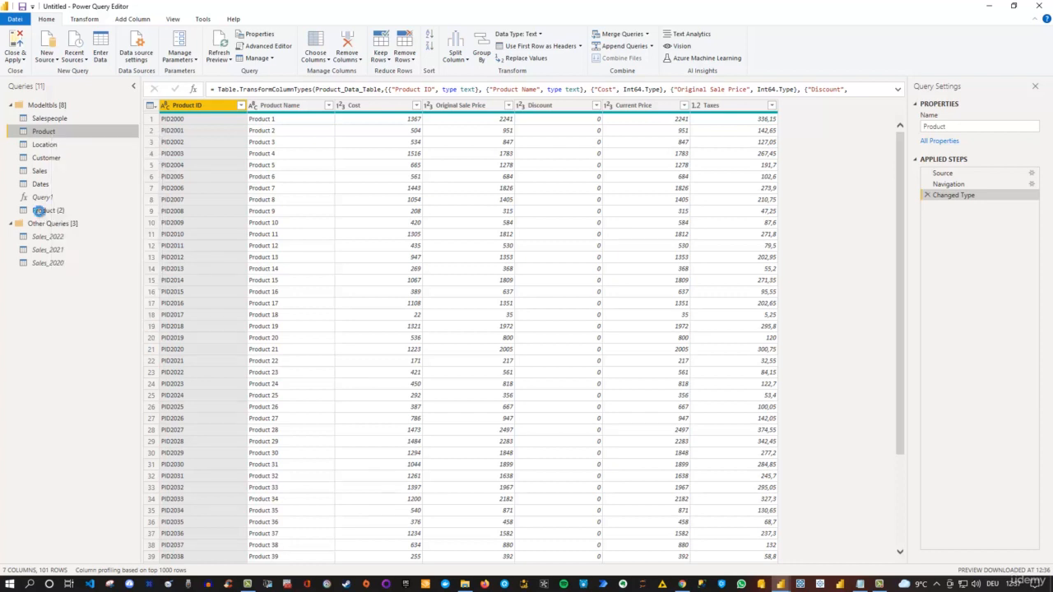
Delete the duplicated query Product (2)
right_click(51, 212)
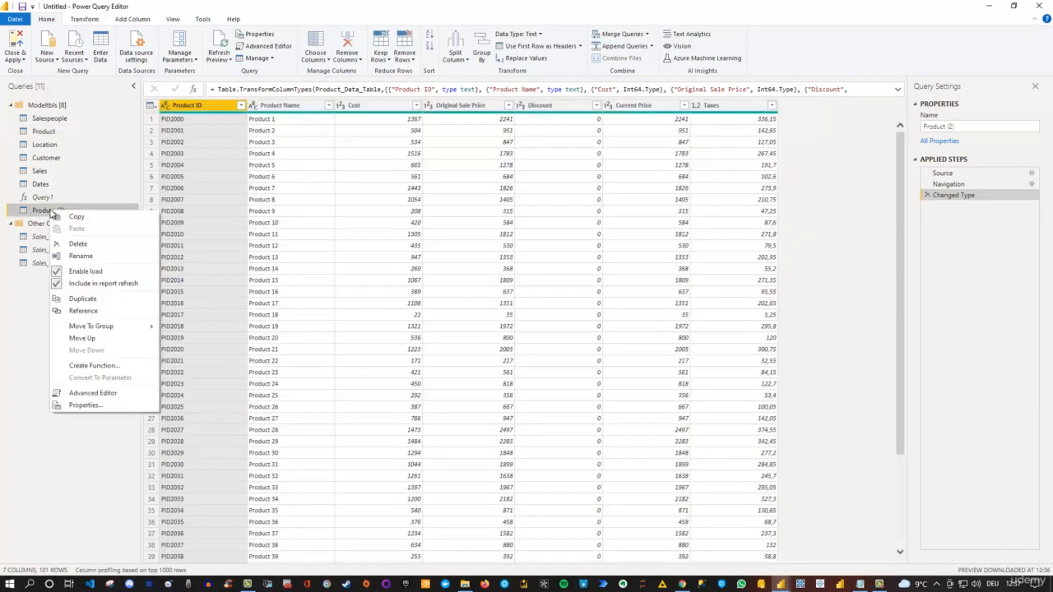
left_click(92, 244)
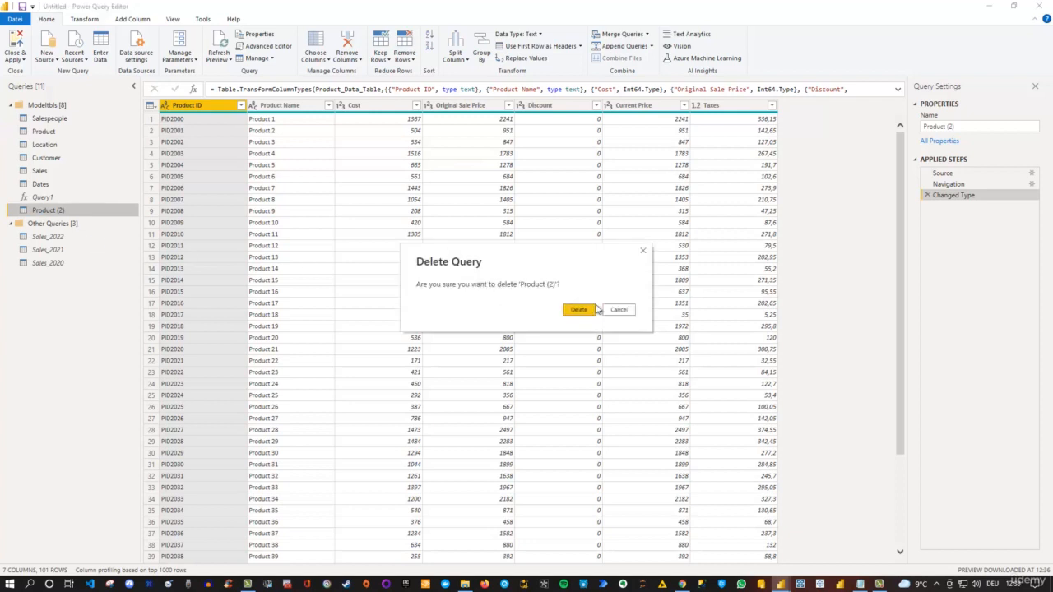
left_click(584, 312)
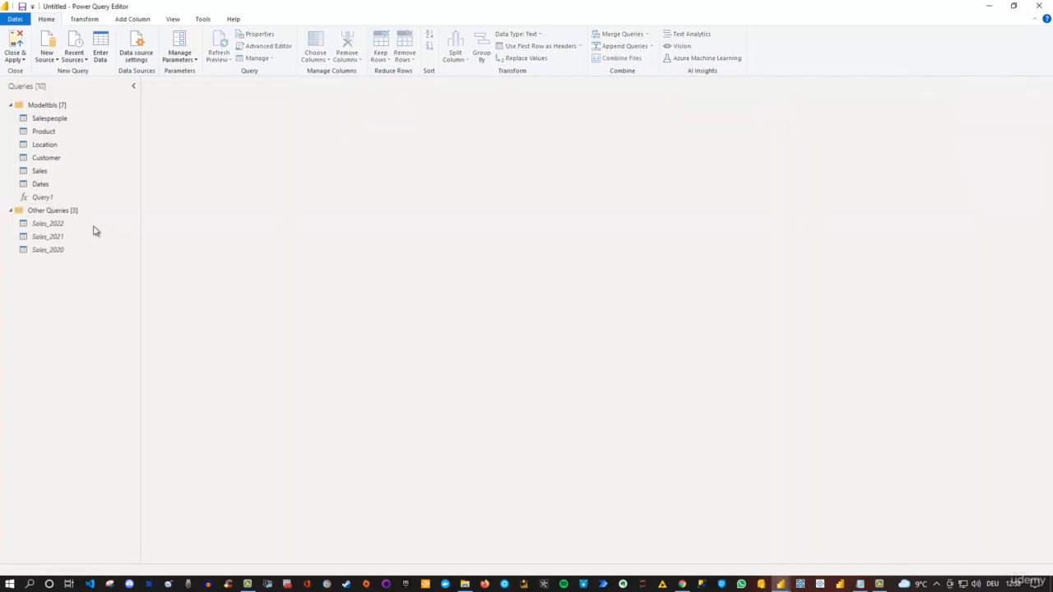
Keep only the Product ID, Product Name, Cost and Original Sale Price columns in the Product query, excluding Discount, Current Price and Taxes
left_click(55, 133)
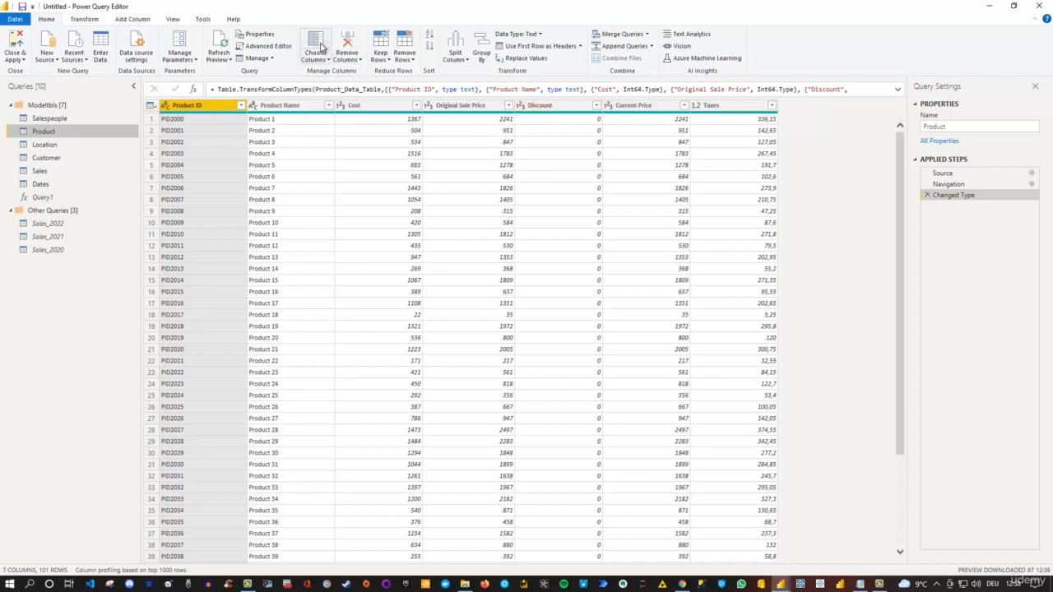
left_click(320, 47)
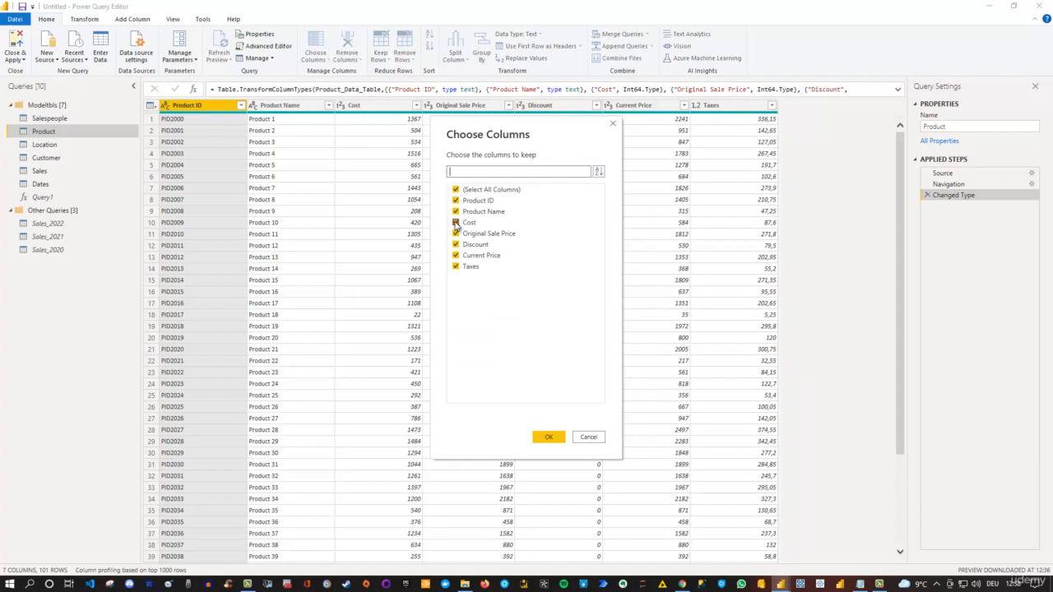
left_click(456, 267)
left_click(455, 255)
left_click(456, 245)
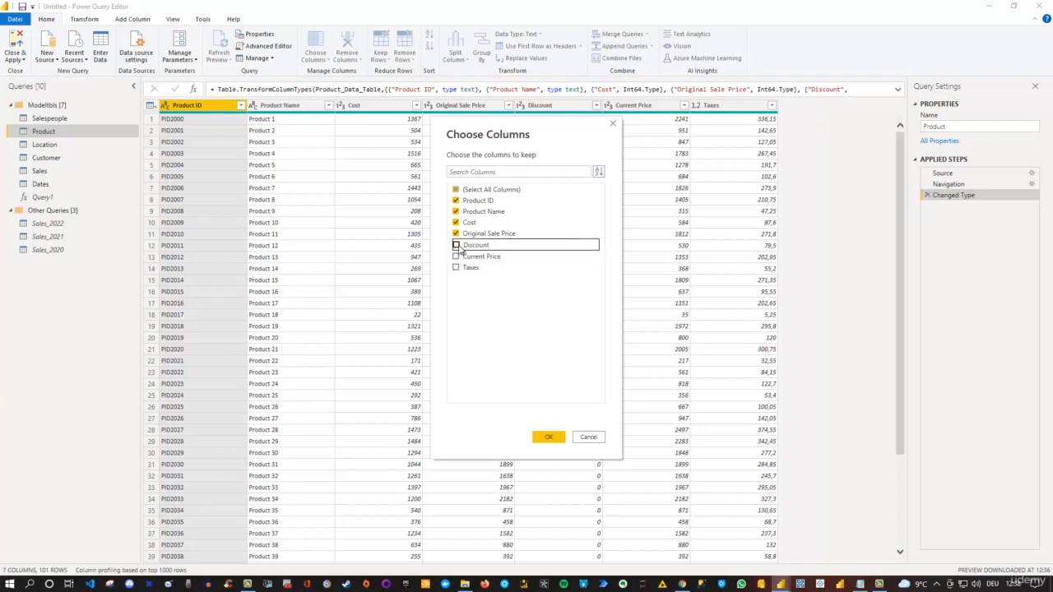
left_click(548, 438)
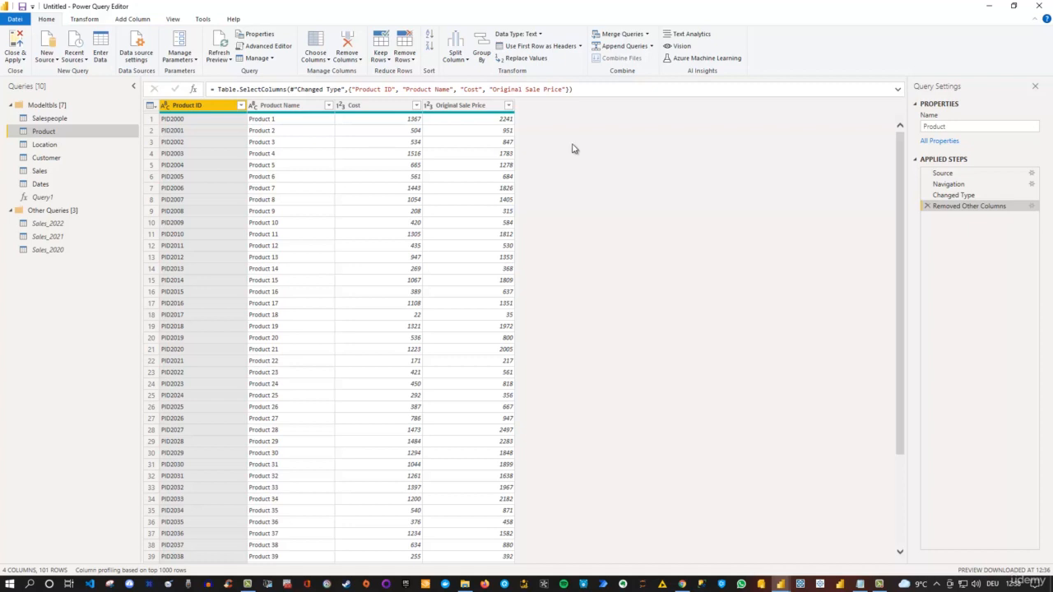
Remove the Removed Other Columns step from the Product query's applied steps
left_click(927, 207)
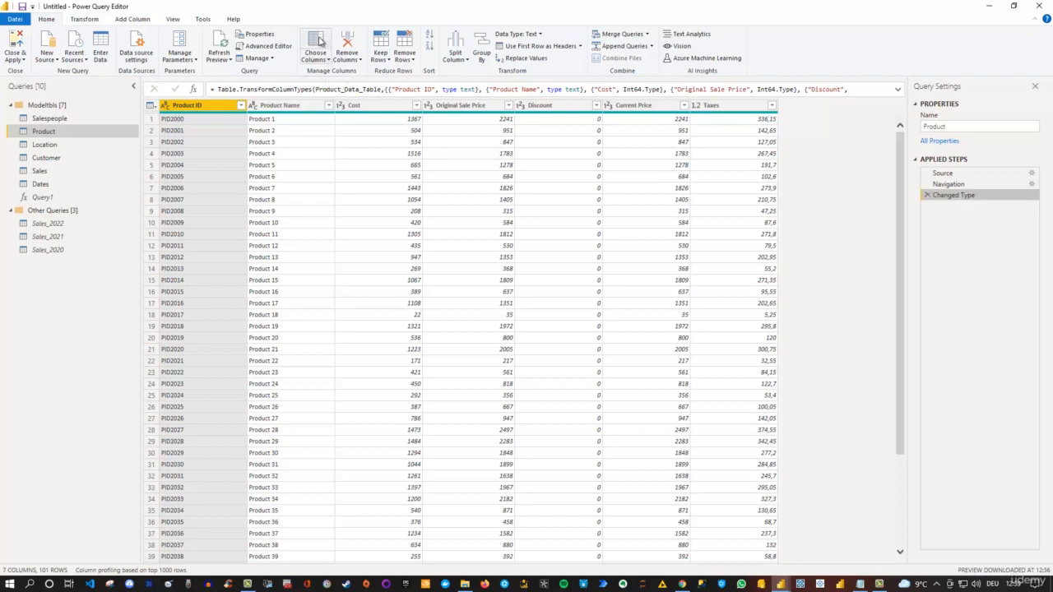
Go to the Taxes column in the Product query using the Go to Column command
left_click(325, 61)
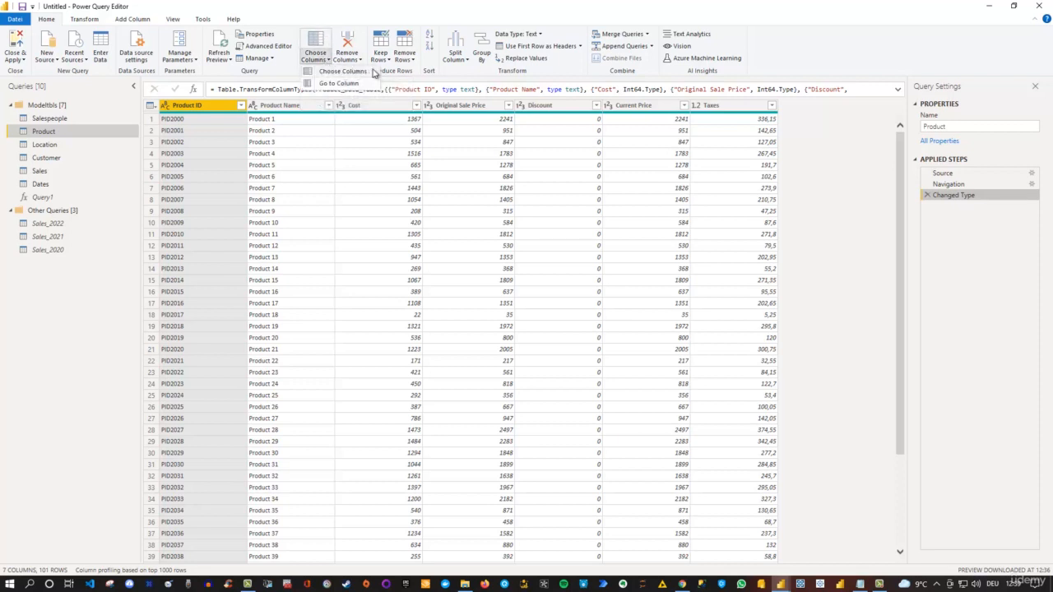
left_click(333, 84)
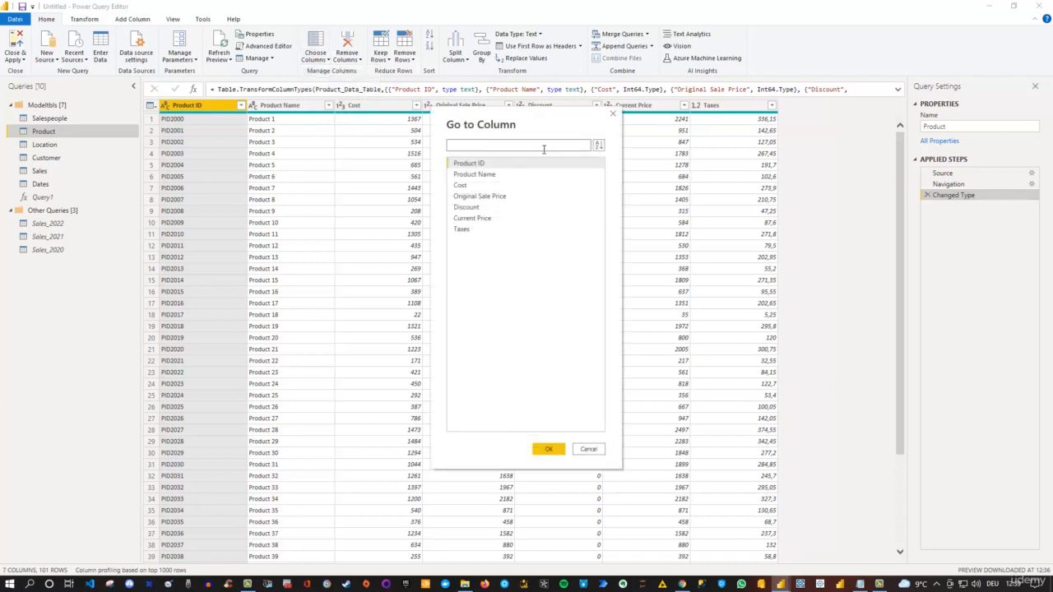
left_click(462, 229)
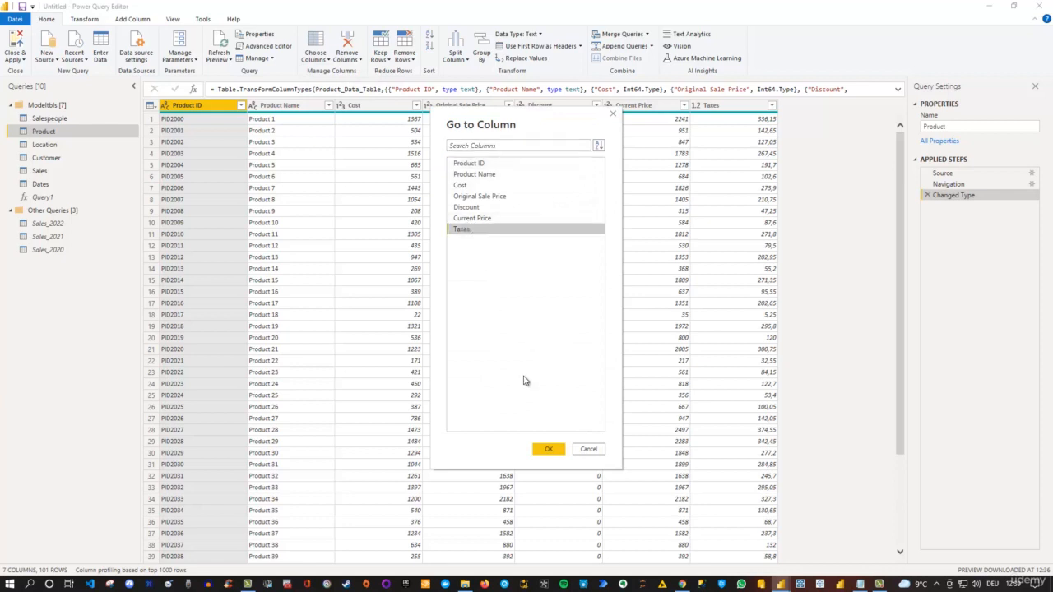
left_click(548, 449)
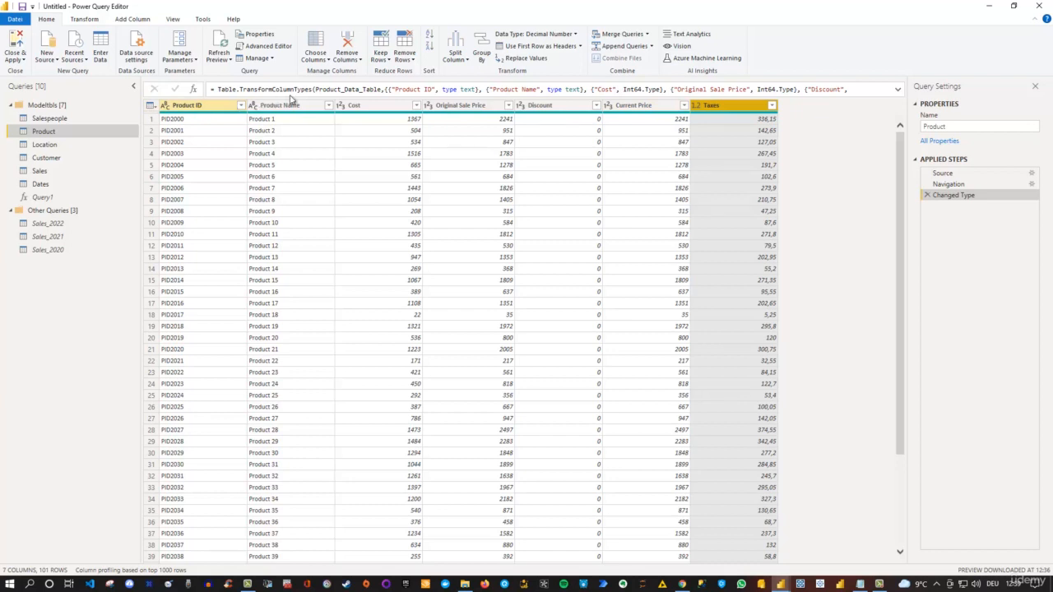
left_click(328, 60)
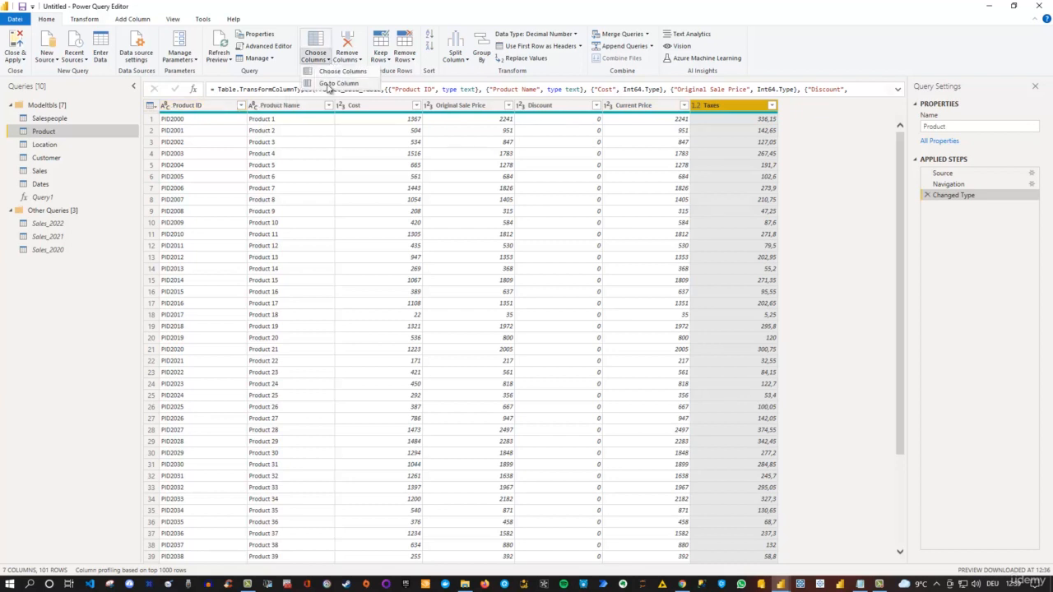
left_click(381, 8)
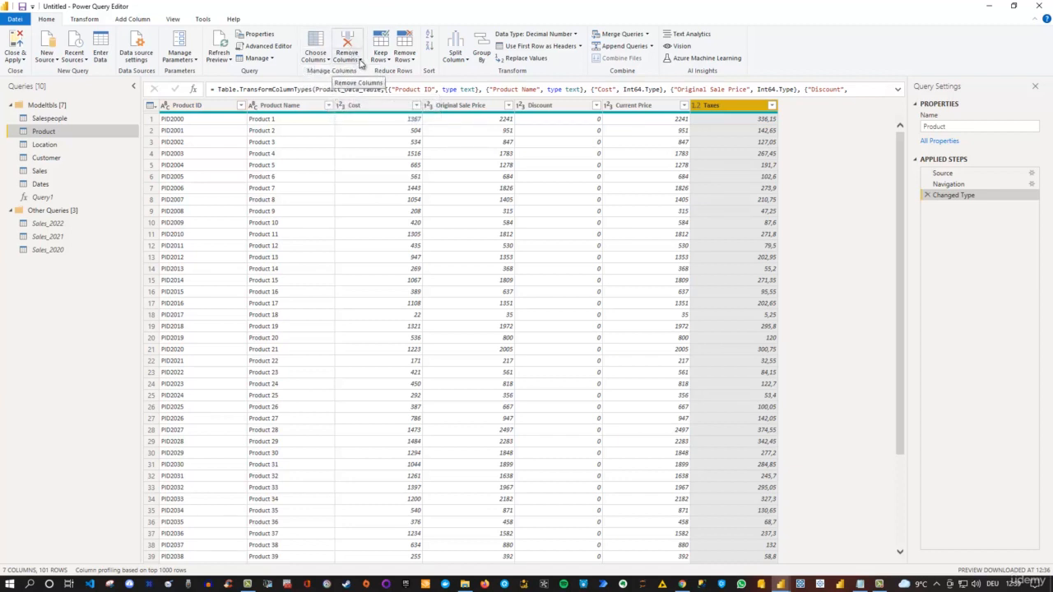
left_click(359, 64)
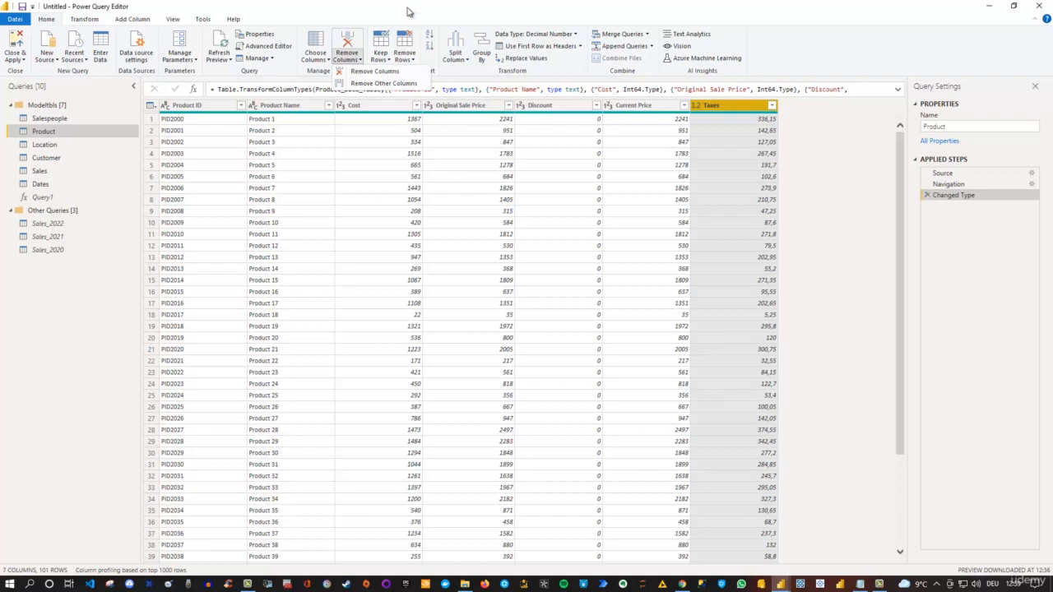
left_click(406, 16)
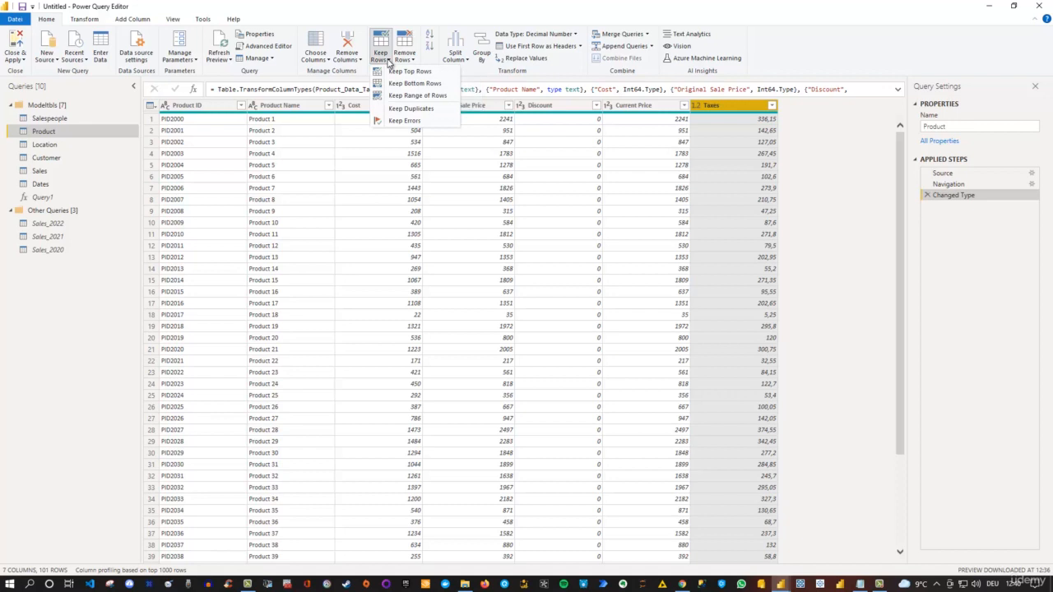
Keep only the top 10 rows of the Product query and delete the resulting Kept First Rows step
left_click(429, 73)
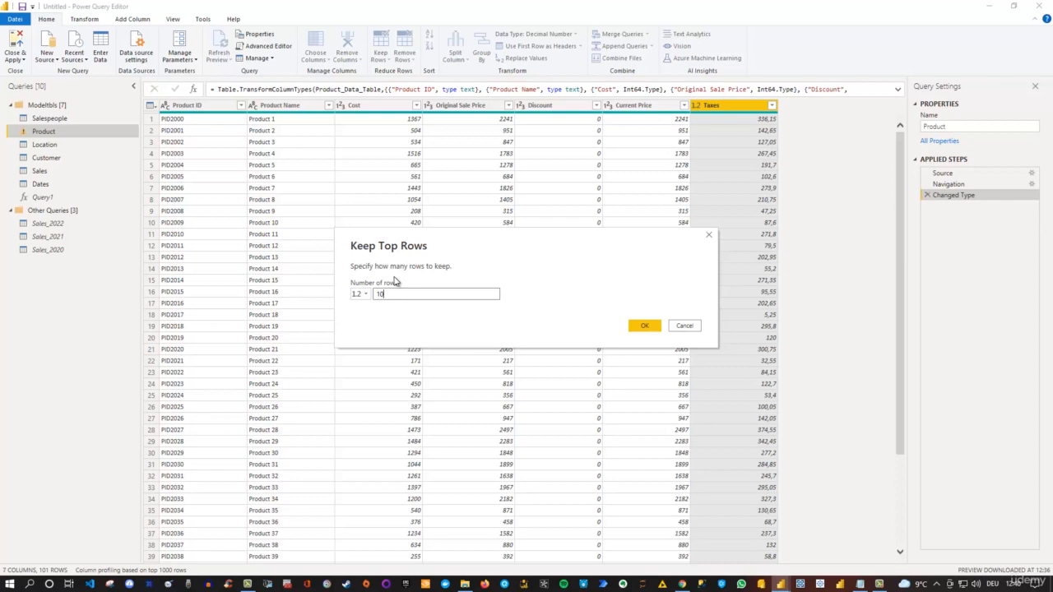
left_click(654, 327)
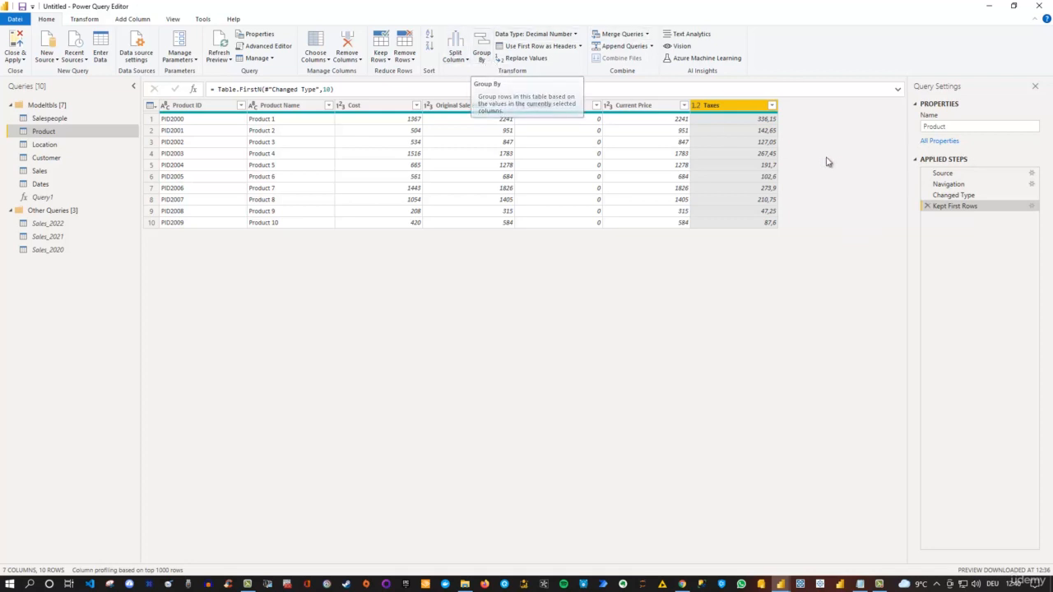
left_click(927, 206)
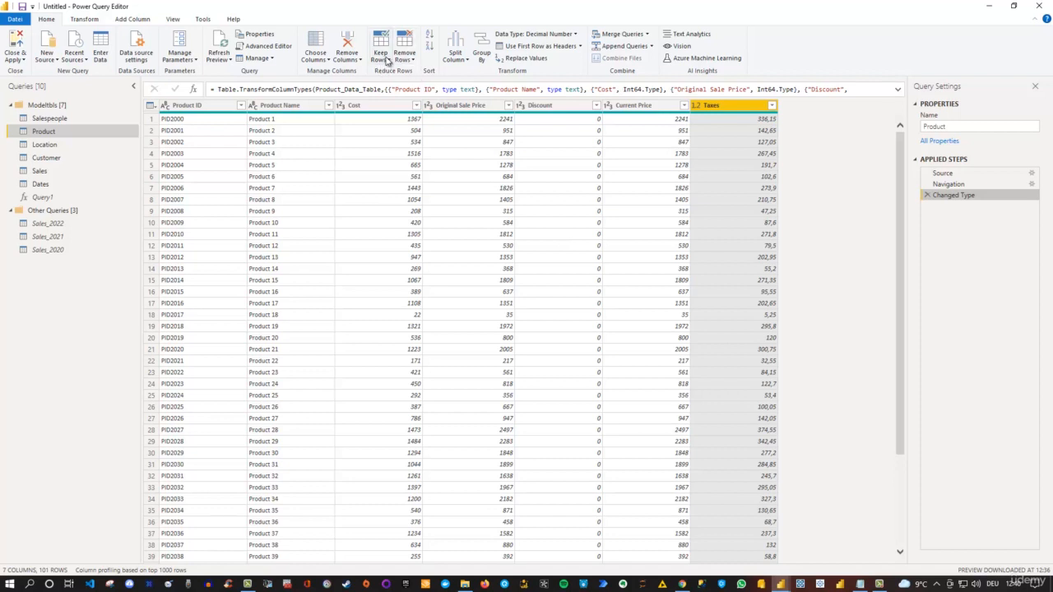
left_click(405, 60)
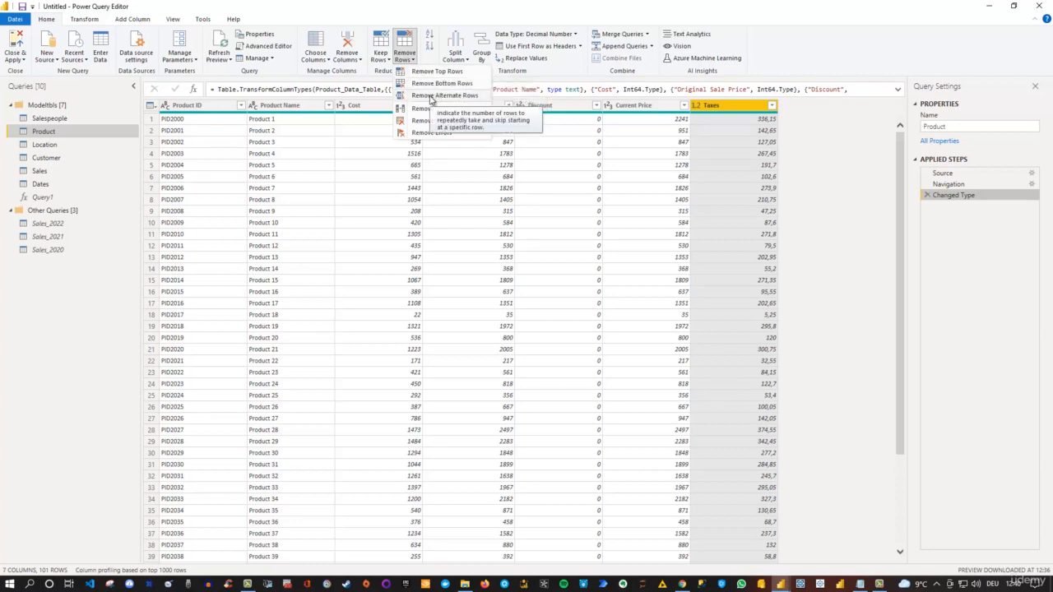
left_click(429, 97)
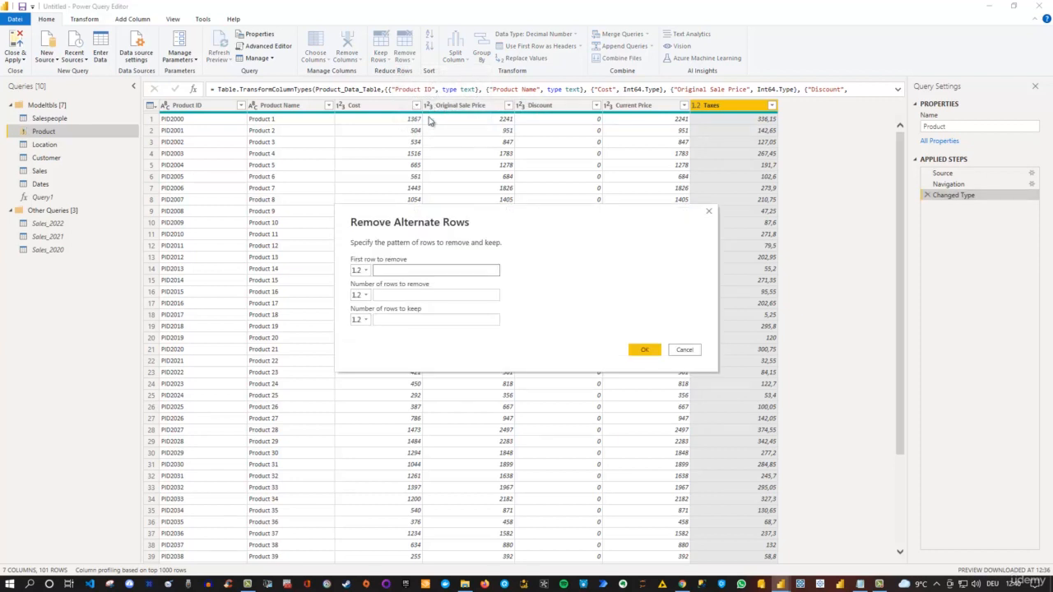
left_click(391, 295)
left_click(385, 320)
left_click(709, 213)
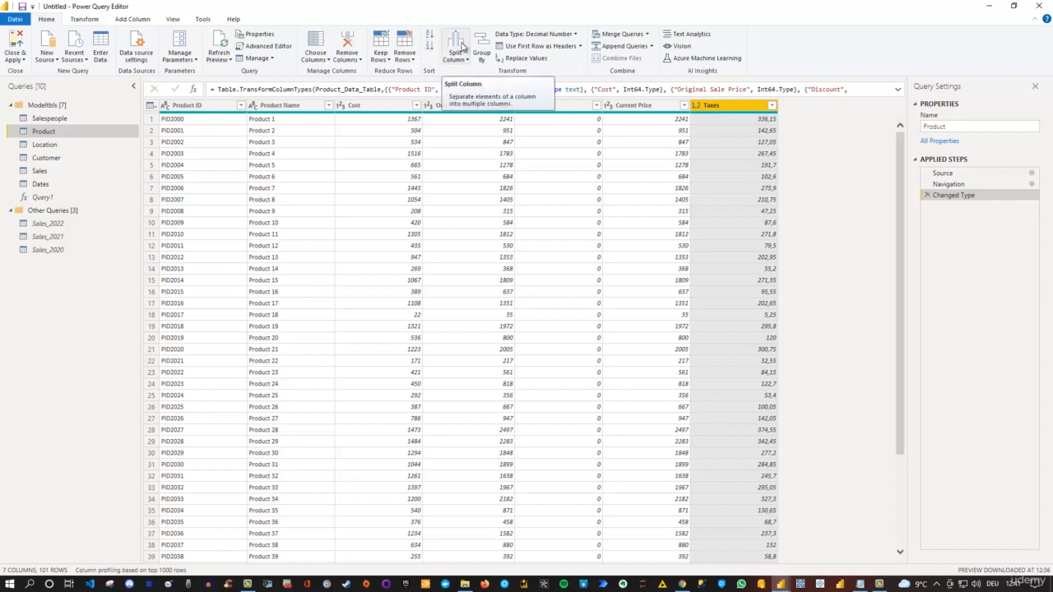
Split the Salesperson Name column of the Salespeople query into columns at each occurrence of the Space delimiter
left_click(65, 119)
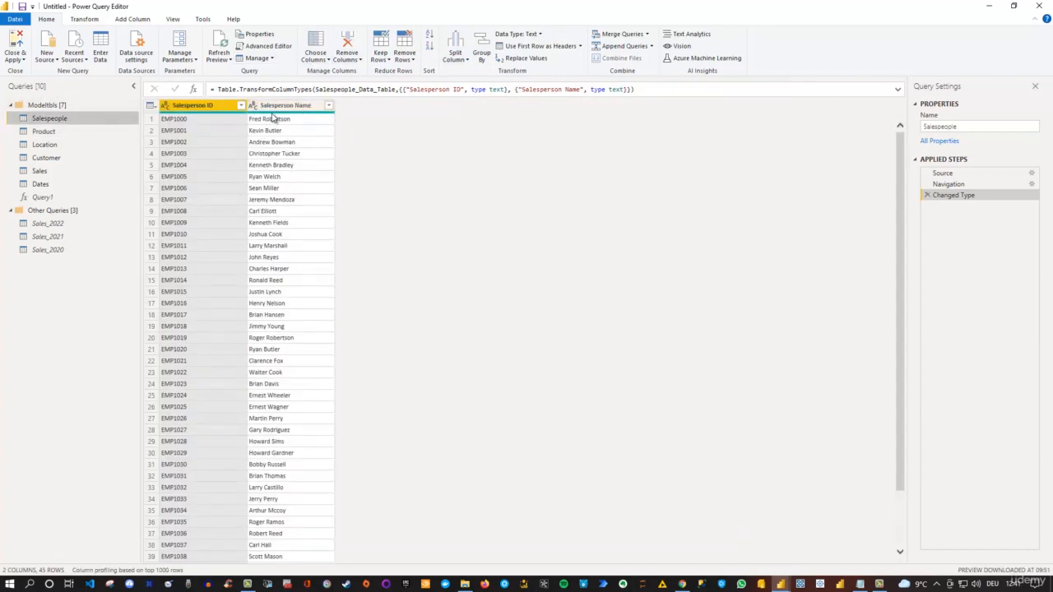
left_click(292, 106)
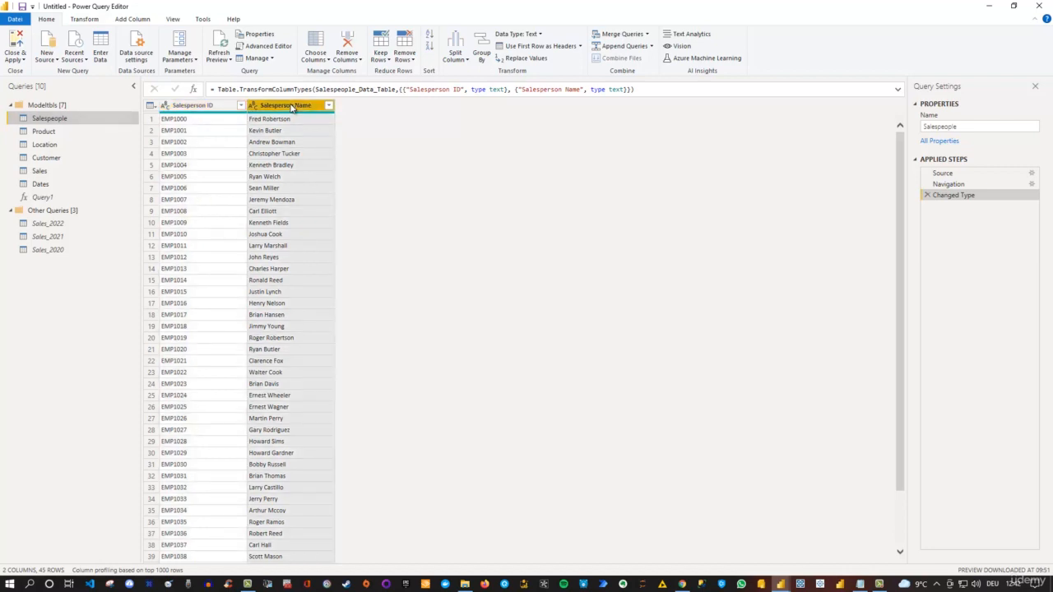
left_click(467, 61)
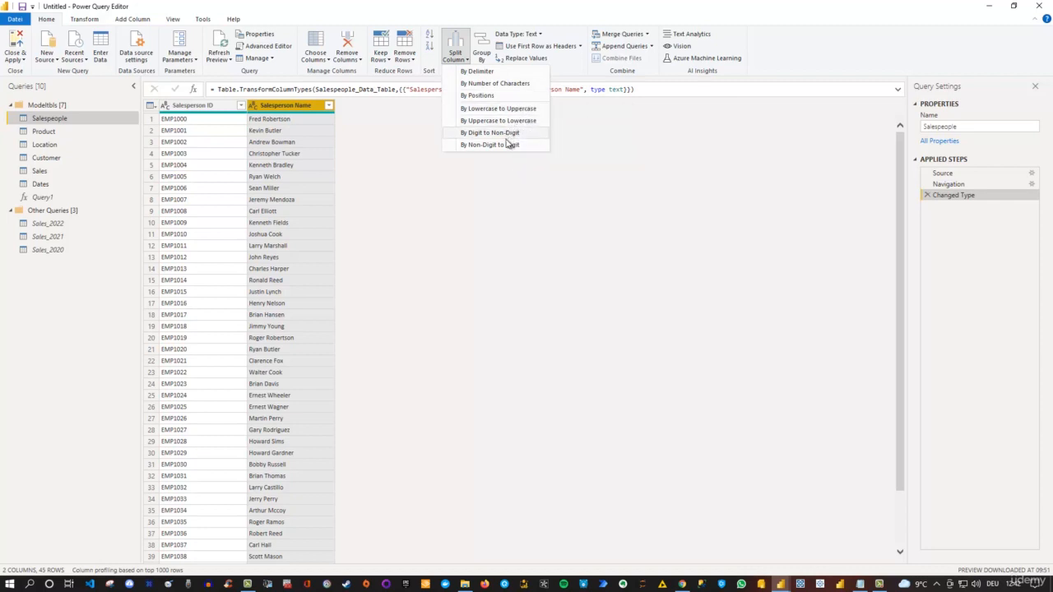
left_click(489, 74)
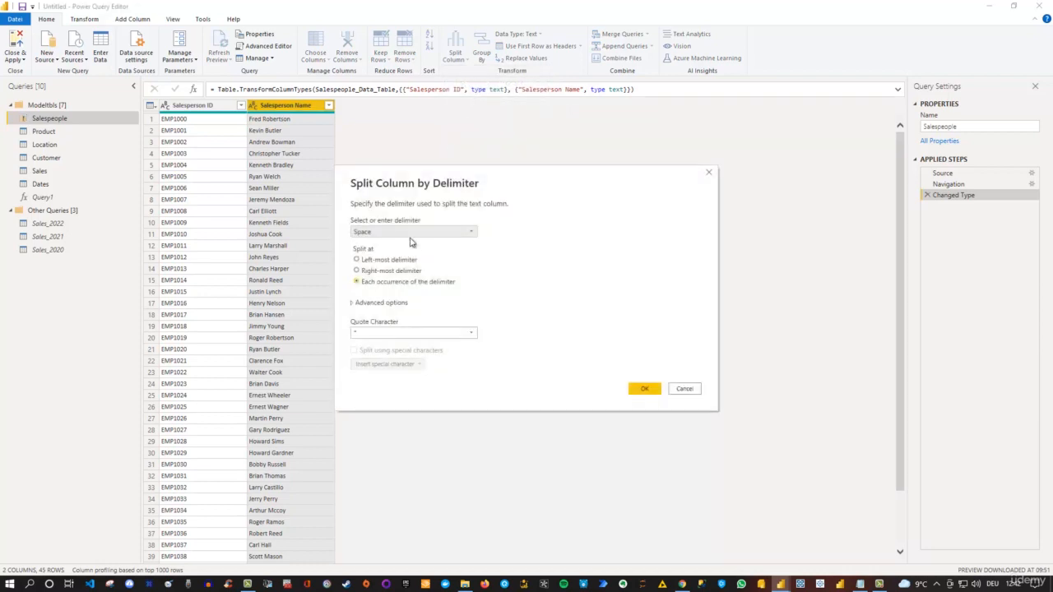
left_click(396, 232)
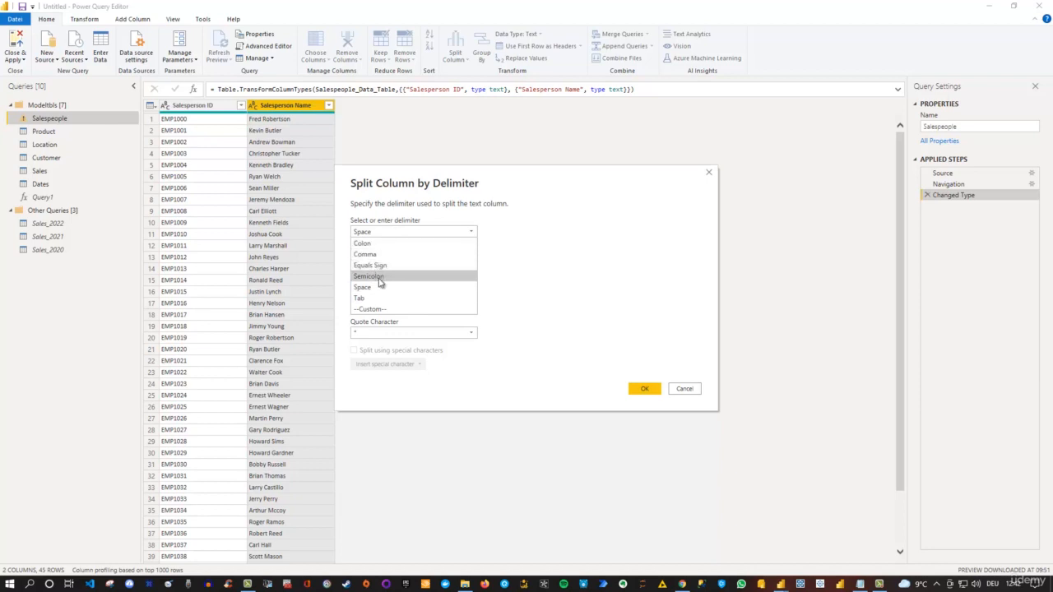
left_click(536, 239)
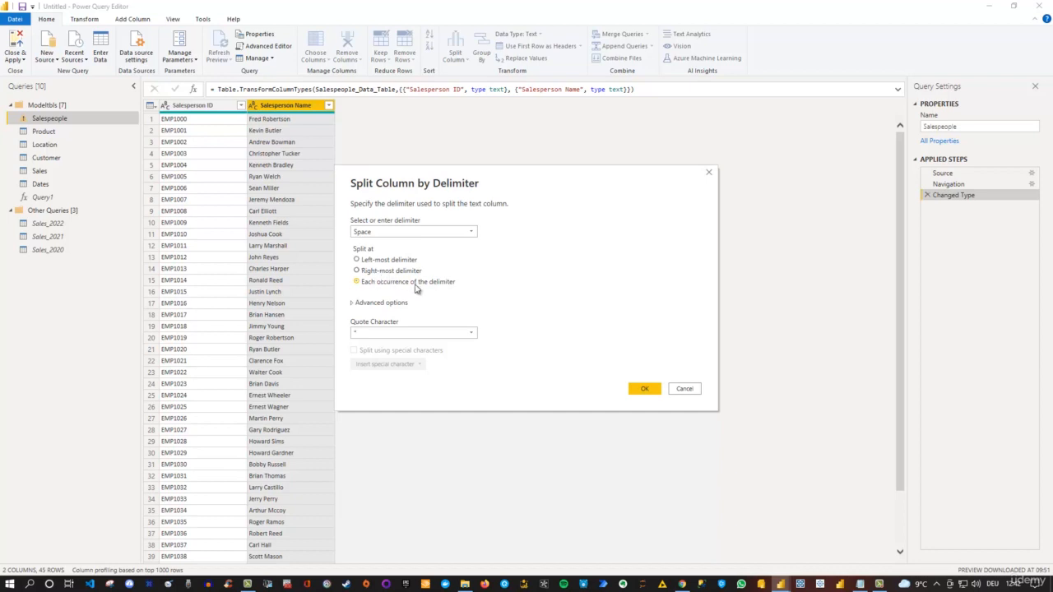
left_click(353, 303)
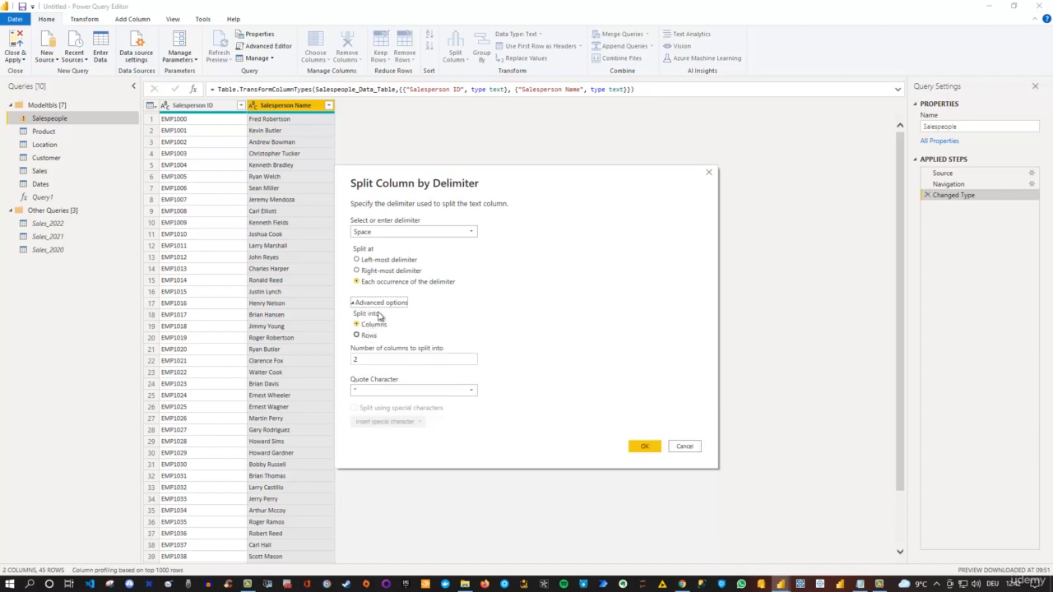
left_click(355, 304)
left_click(641, 390)
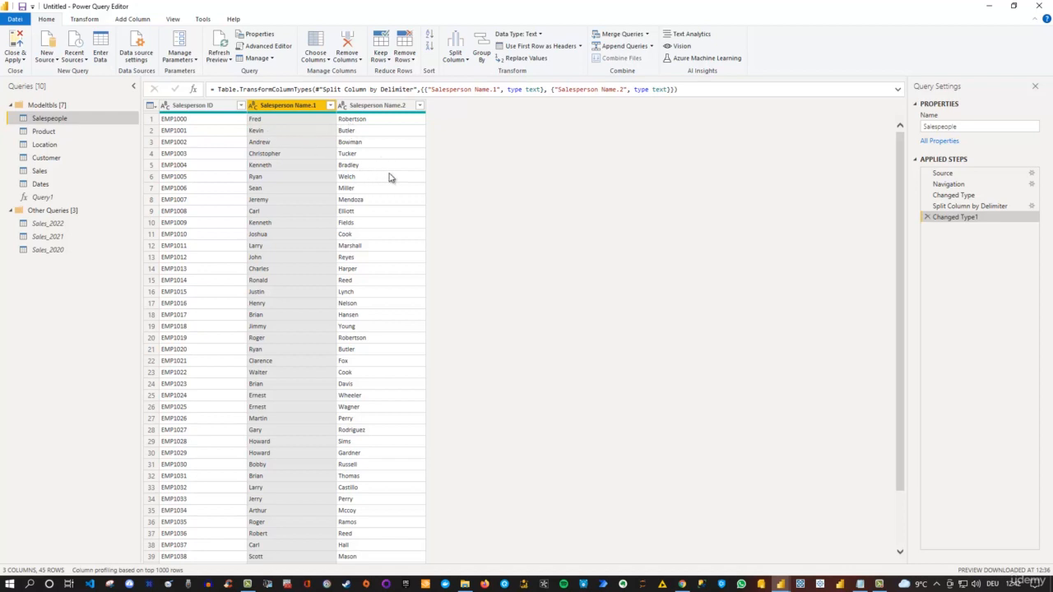
Compare the Salespeople table at the Changed Type, Split Column by Delimiter and Changed Type1 steps, and view the data type choices for Salesperson Name.2
left_click(963, 206)
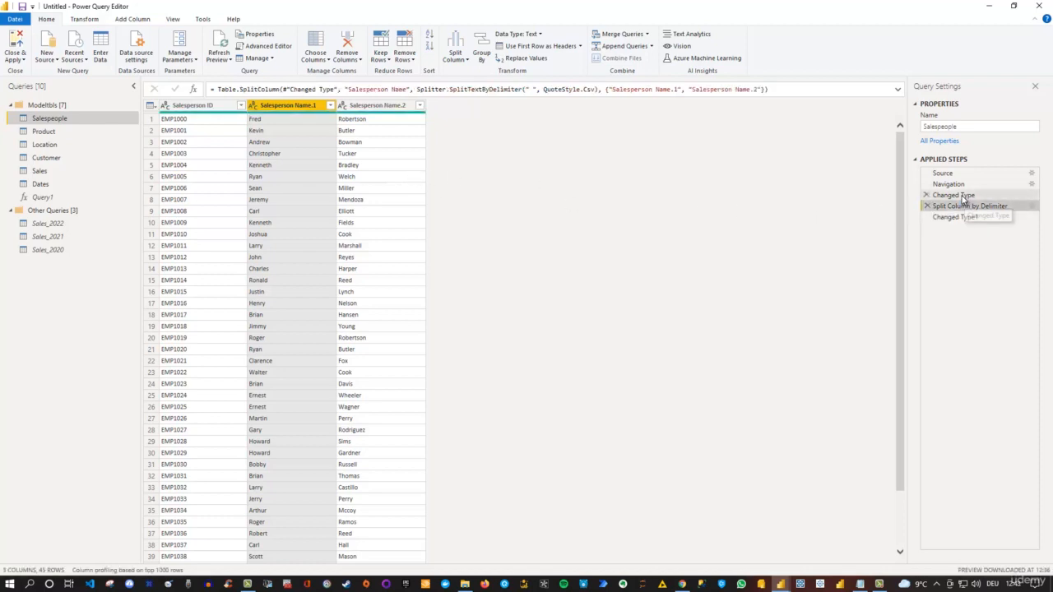
left_click(963, 196)
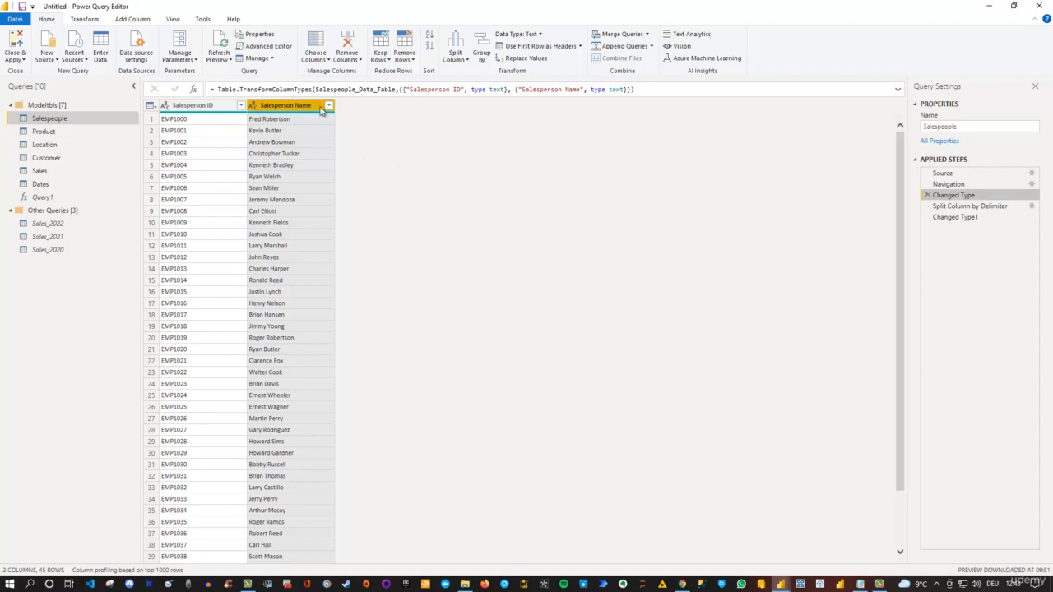
left_click(967, 207)
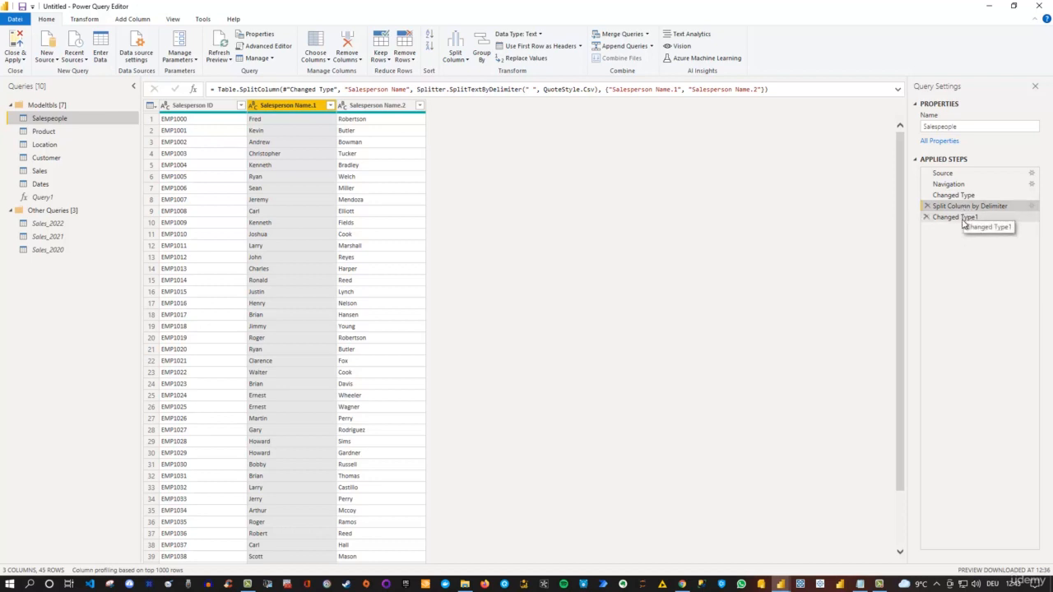
left_click(964, 218)
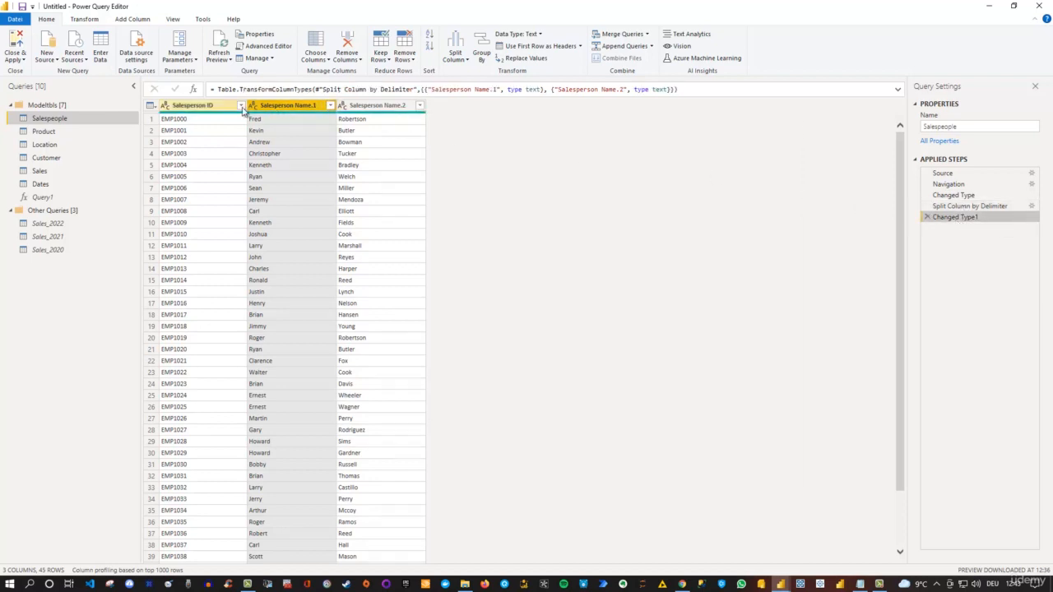
left_click(346, 107, "ctrl")
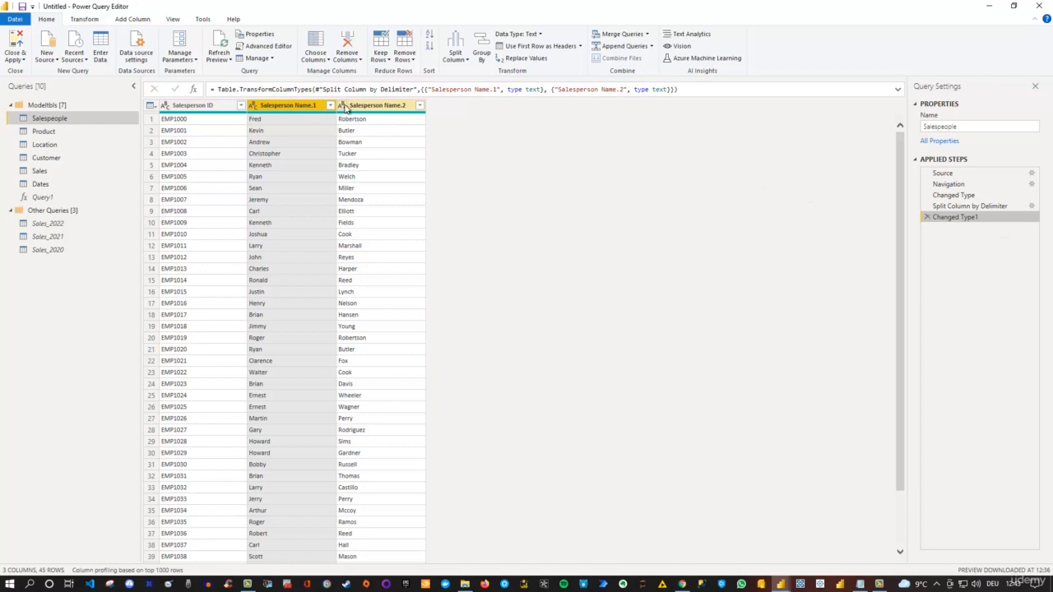
left_click(344, 107)
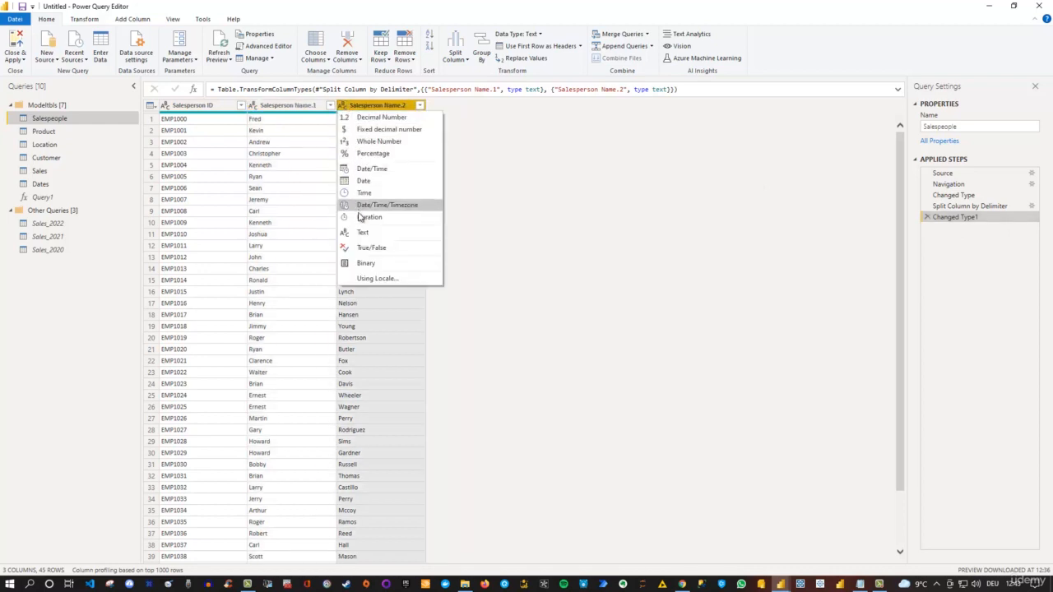
left_click(514, 155)
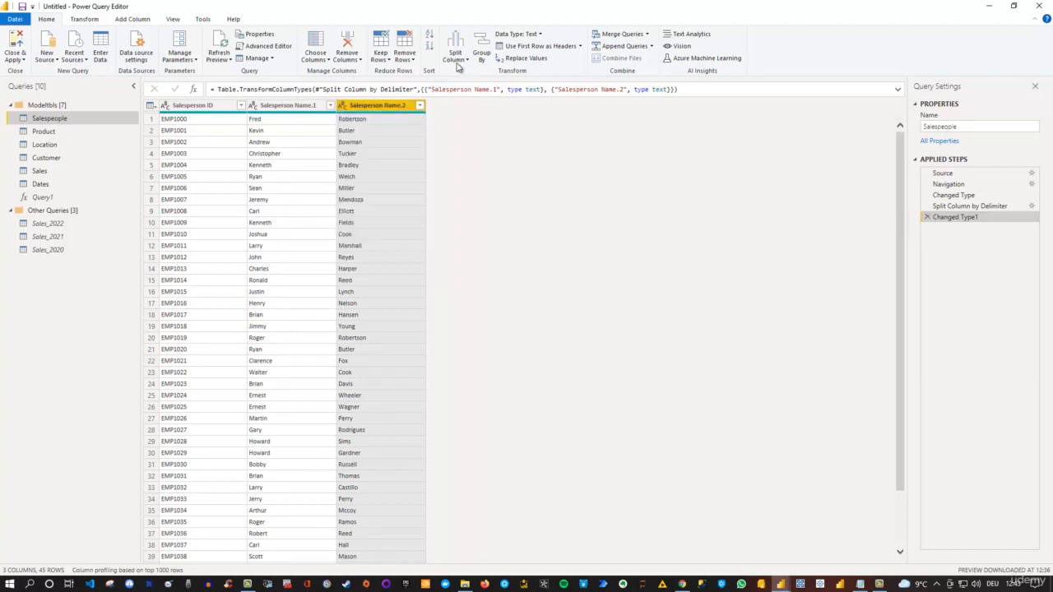
Delete the Changed Type1 and Split Column by Delimiter steps from the Salespeople query
left_click(927, 217)
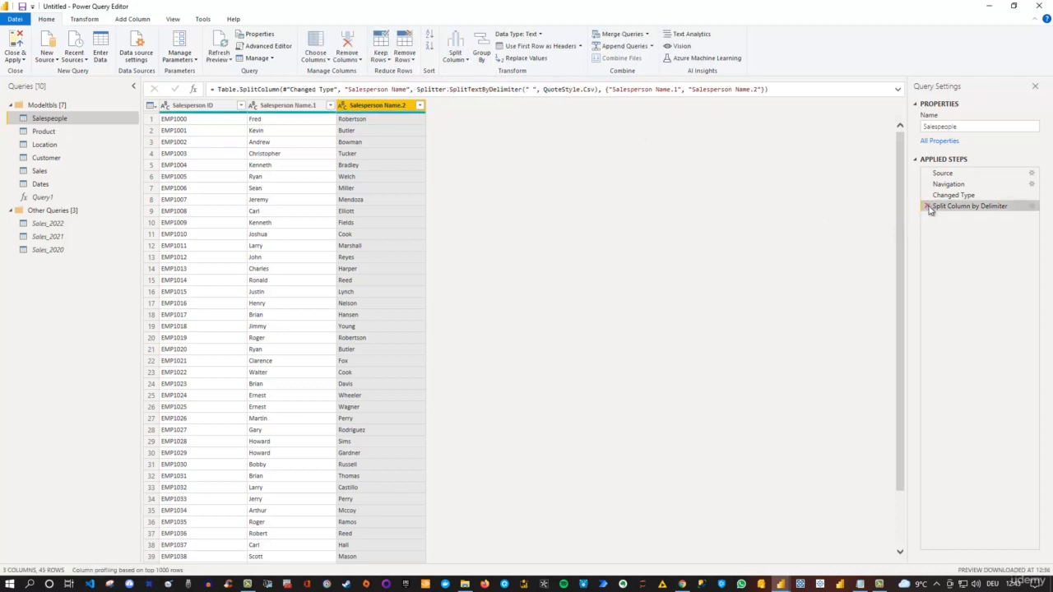
left_click(927, 207)
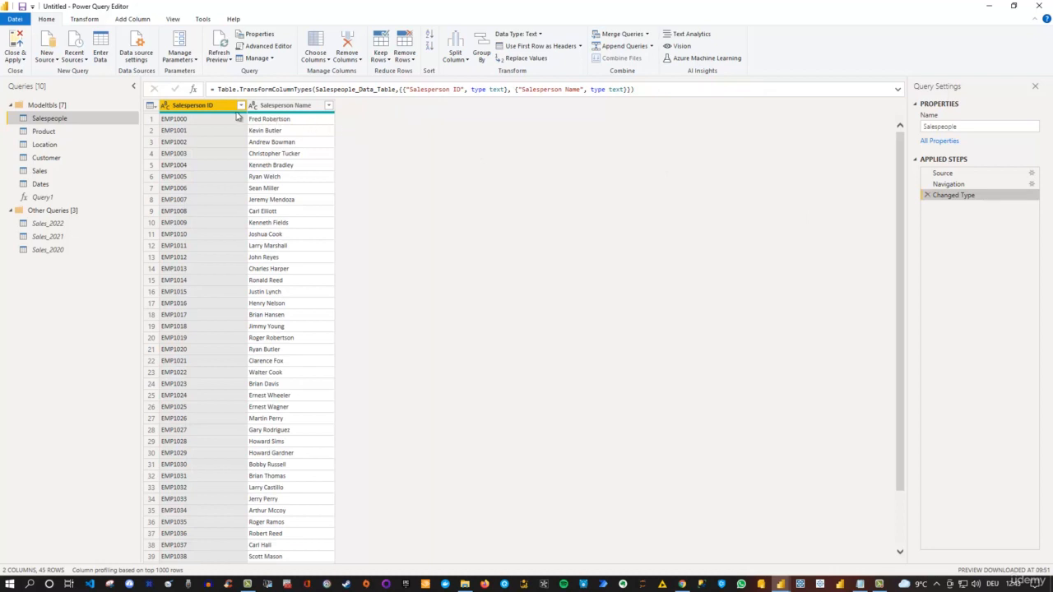
Group the Sales query by Location ID using the basic Count Rows operation with a new column named Count
left_click(45, 171)
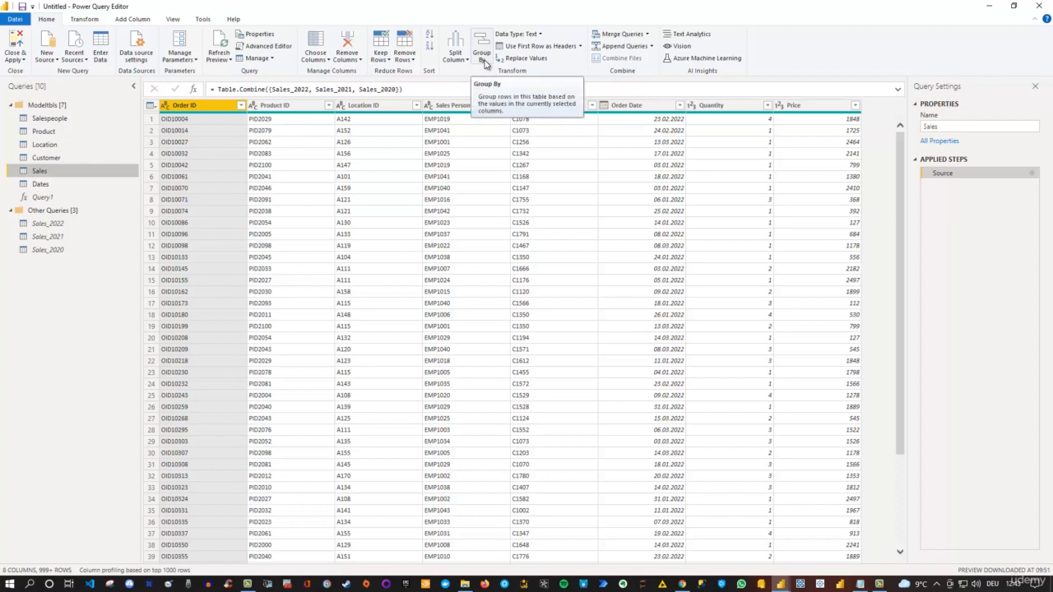
left_click(373, 107)
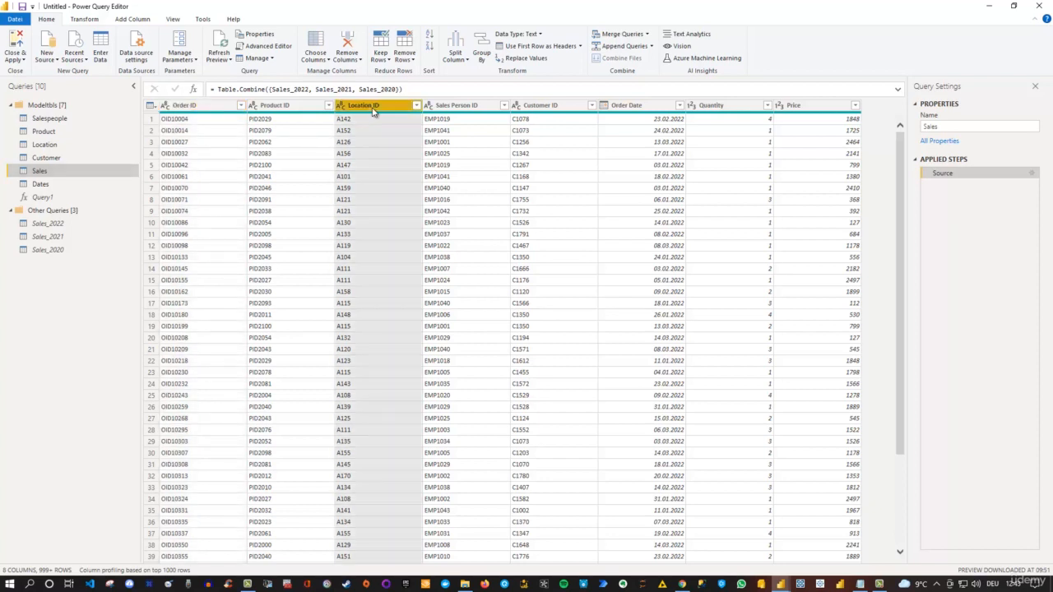
left_click(481, 54)
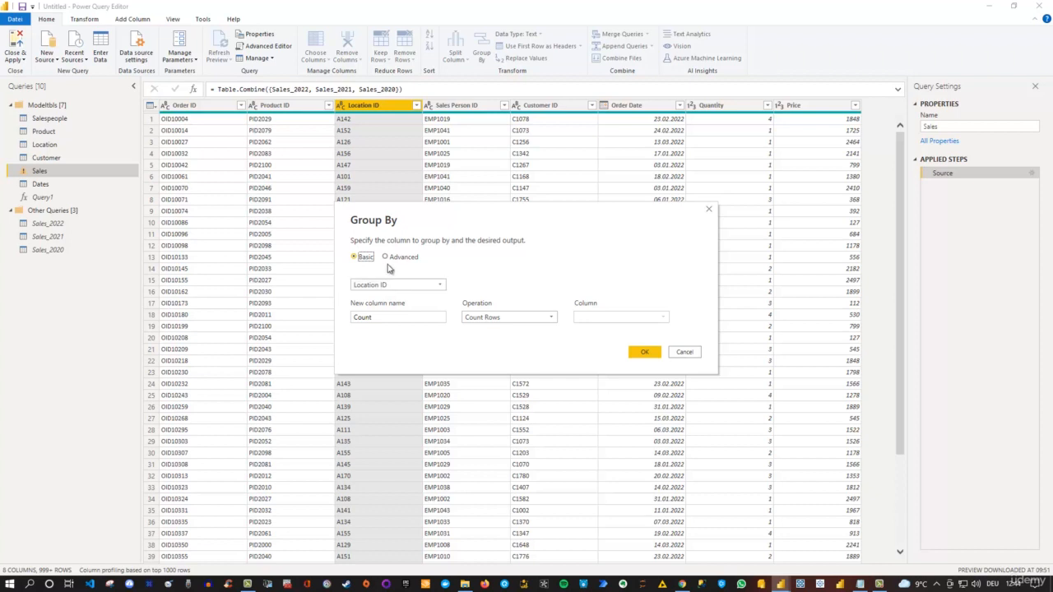
left_click(387, 257)
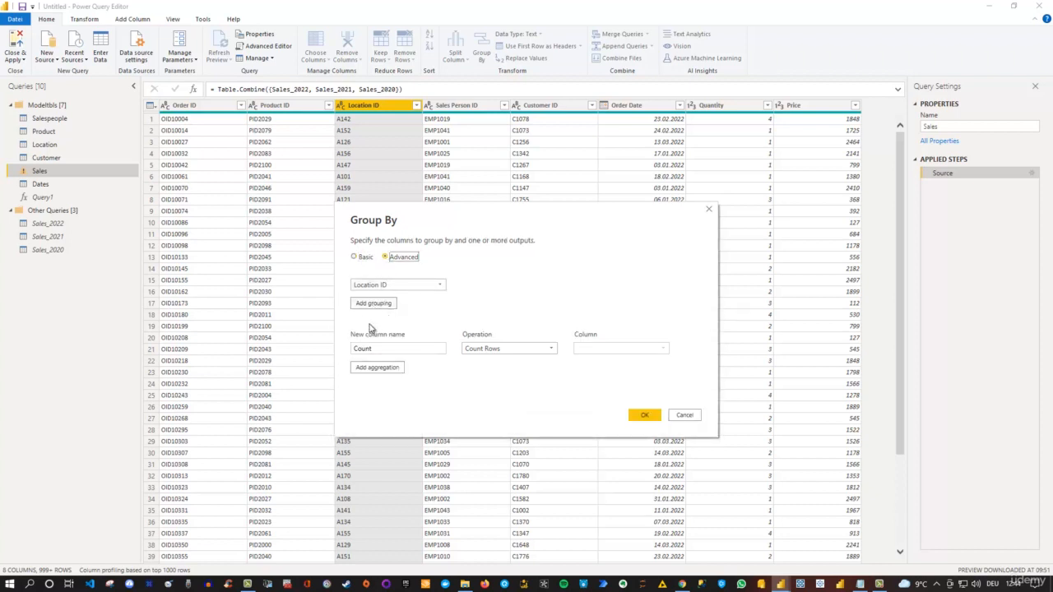
left_click(356, 257)
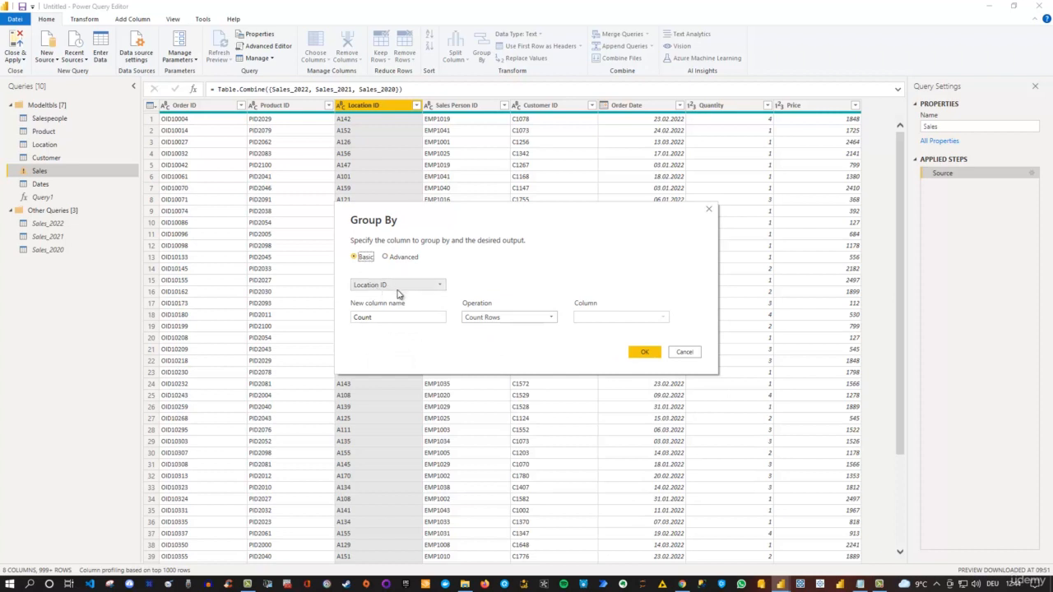
left_click(366, 319)
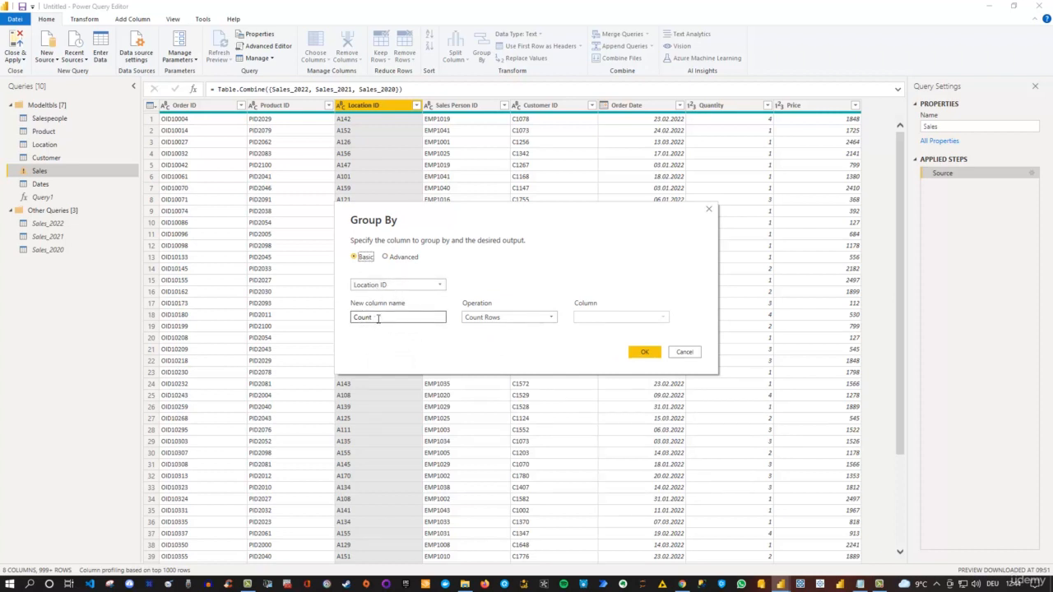
double_click(378, 318)
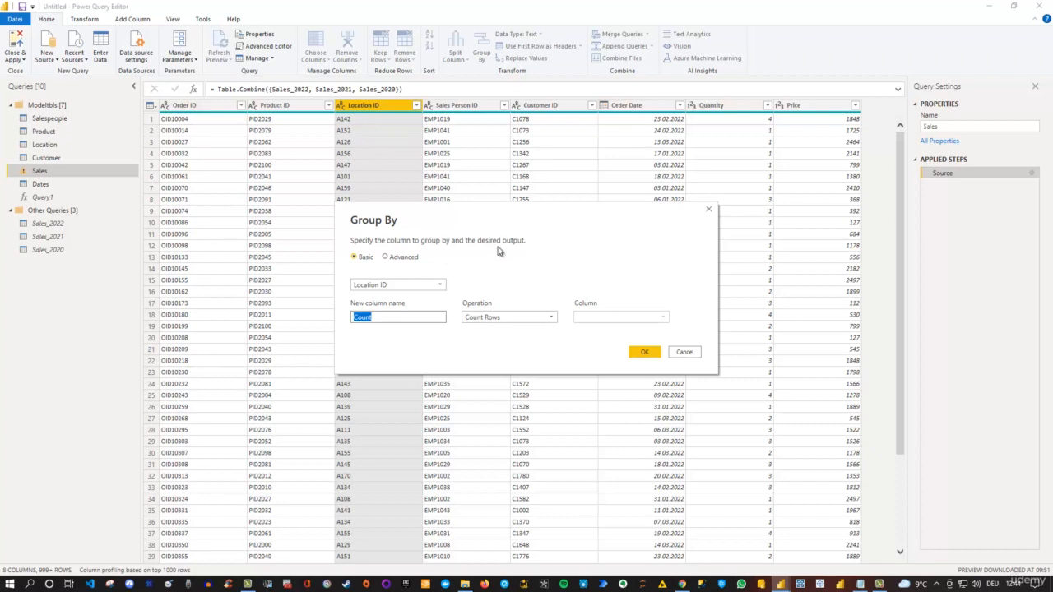
left_click(647, 356)
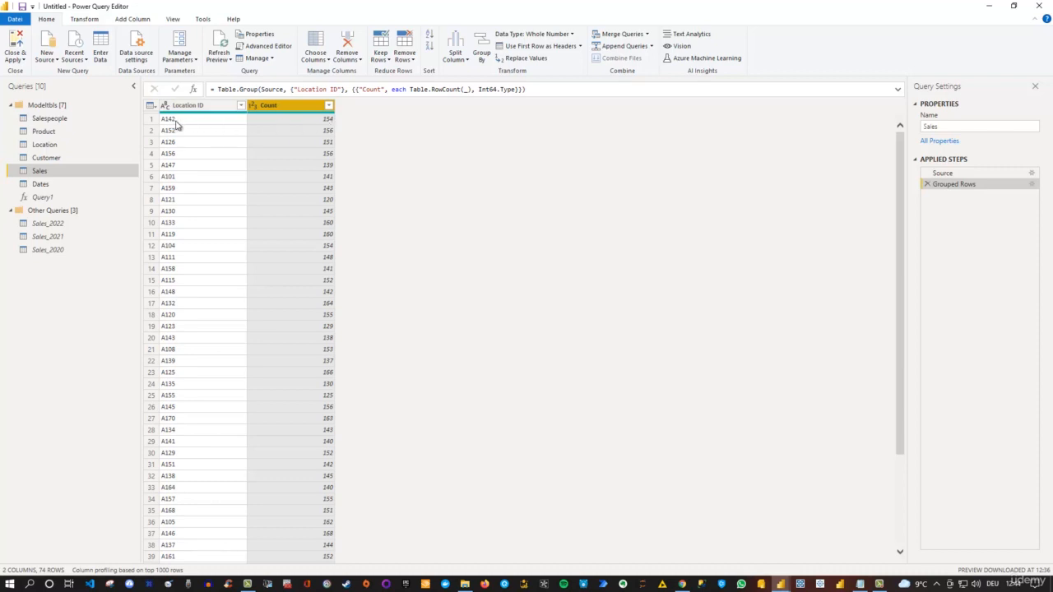
Review the grouped row counts per Location ID and delete the Grouped Rows step from the Sales query
scroll(239, 292, "down", 4)
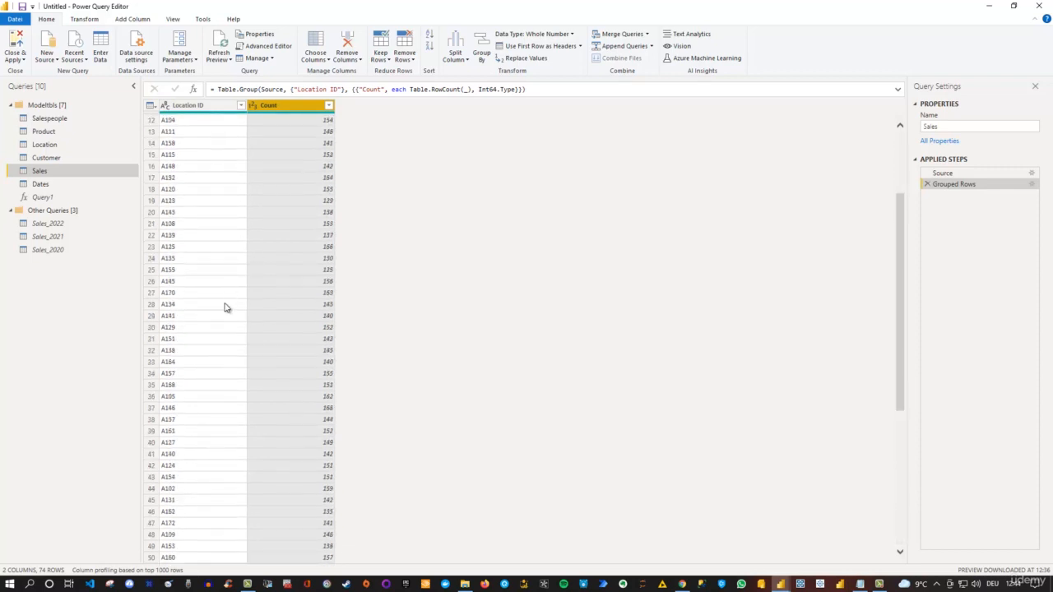
scroll(222, 333, "down", 4)
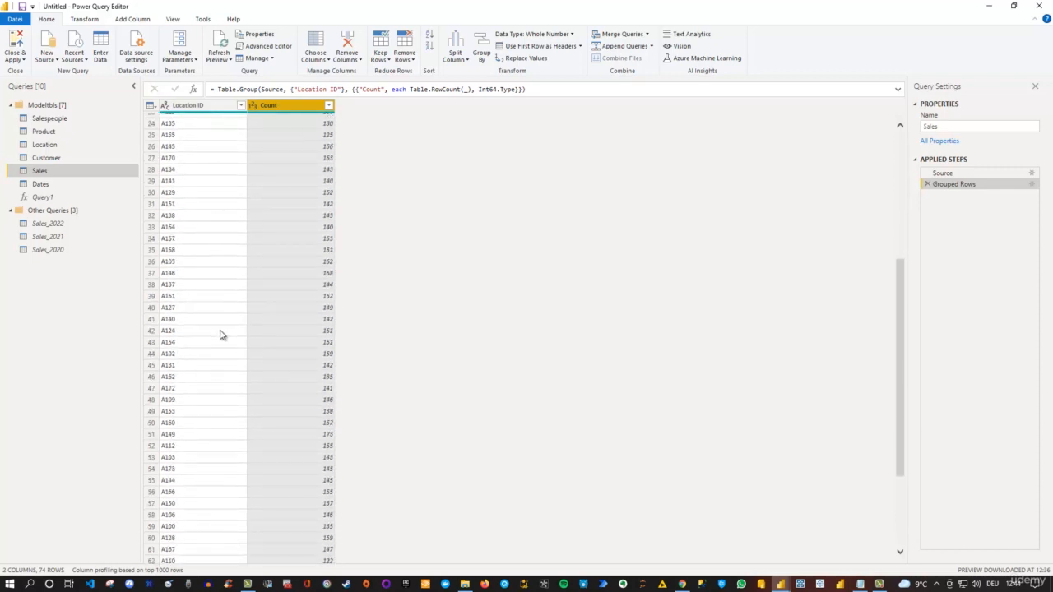
scroll(221, 333, "up", 8)
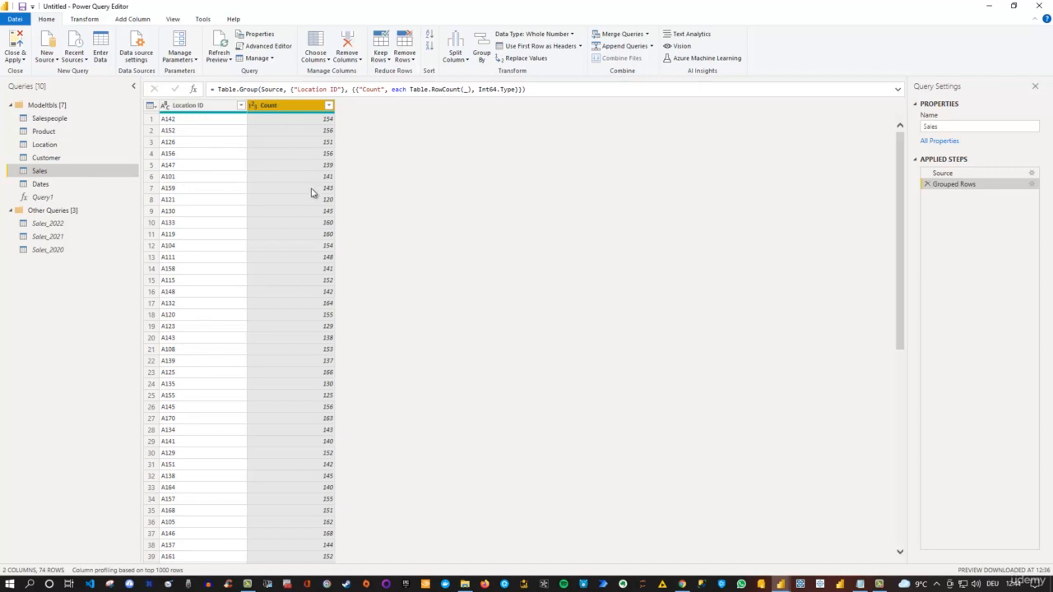
right_click(39, 174)
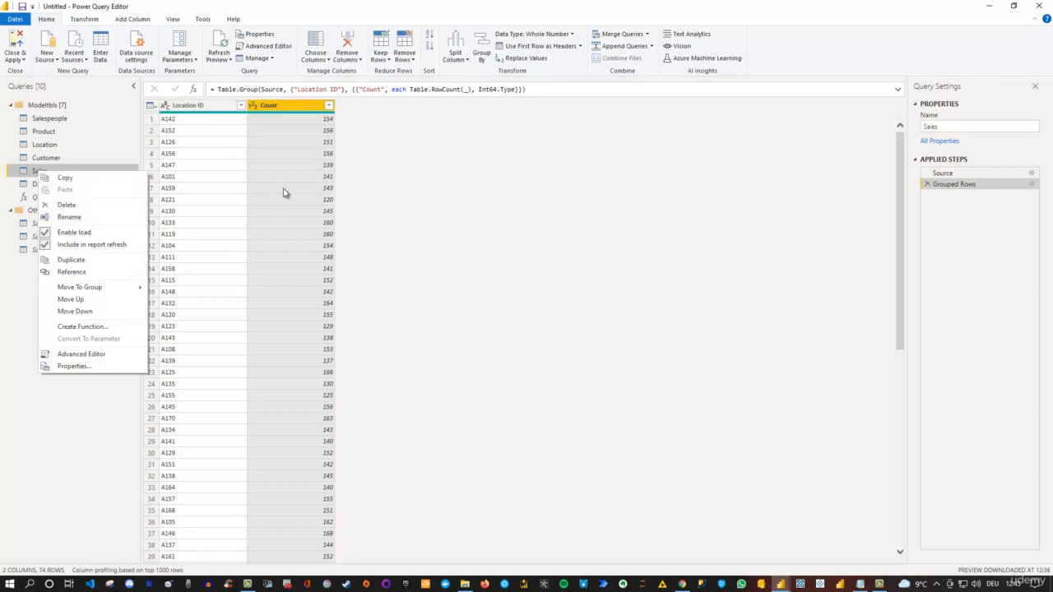
left_click(404, 170)
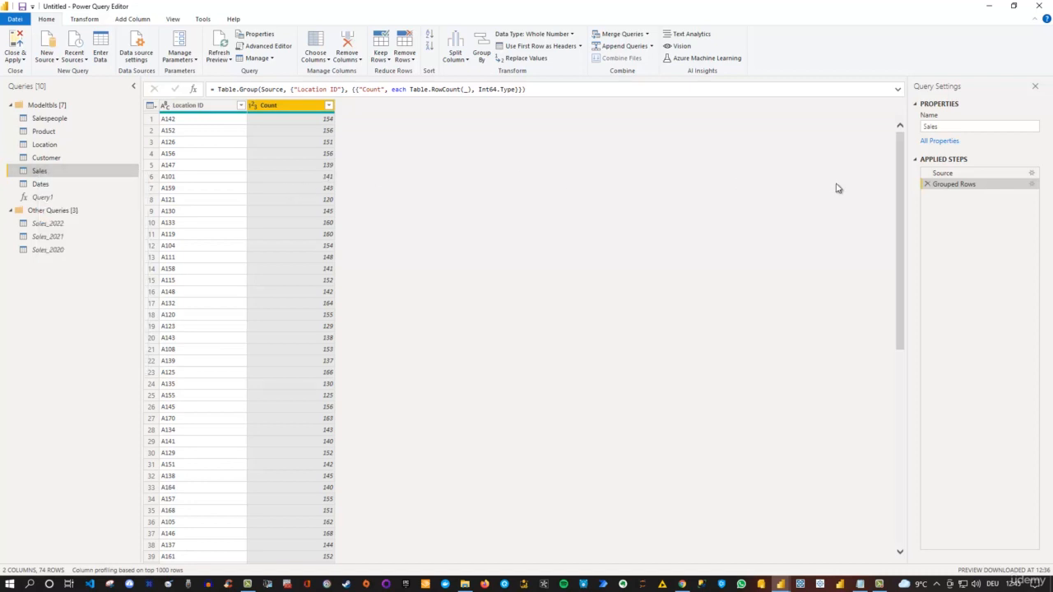
left_click(928, 186)
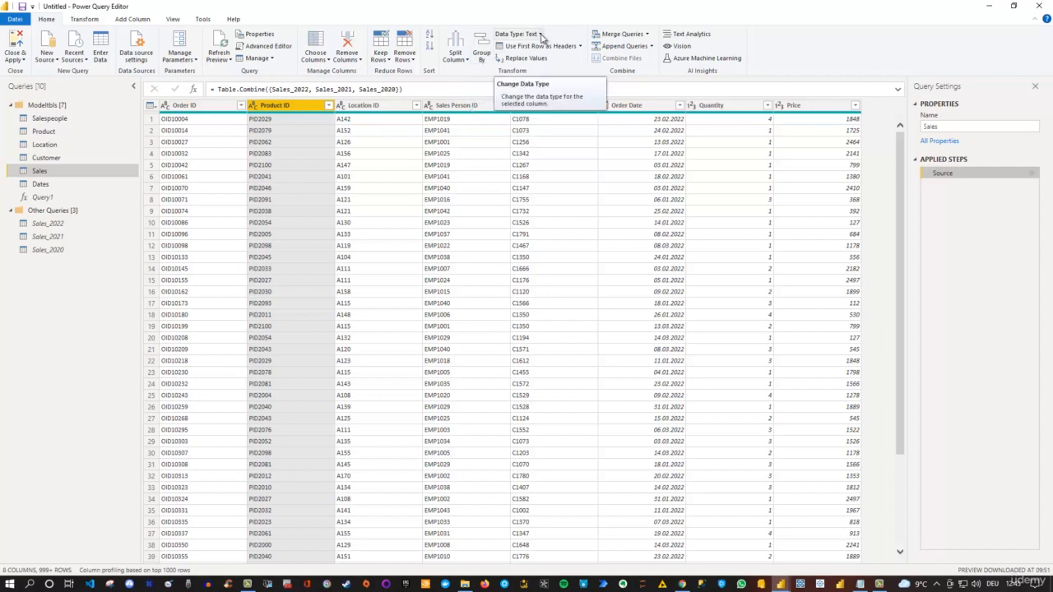
View the data type choices for the Product ID column of the Sales query
left_click(253, 108)
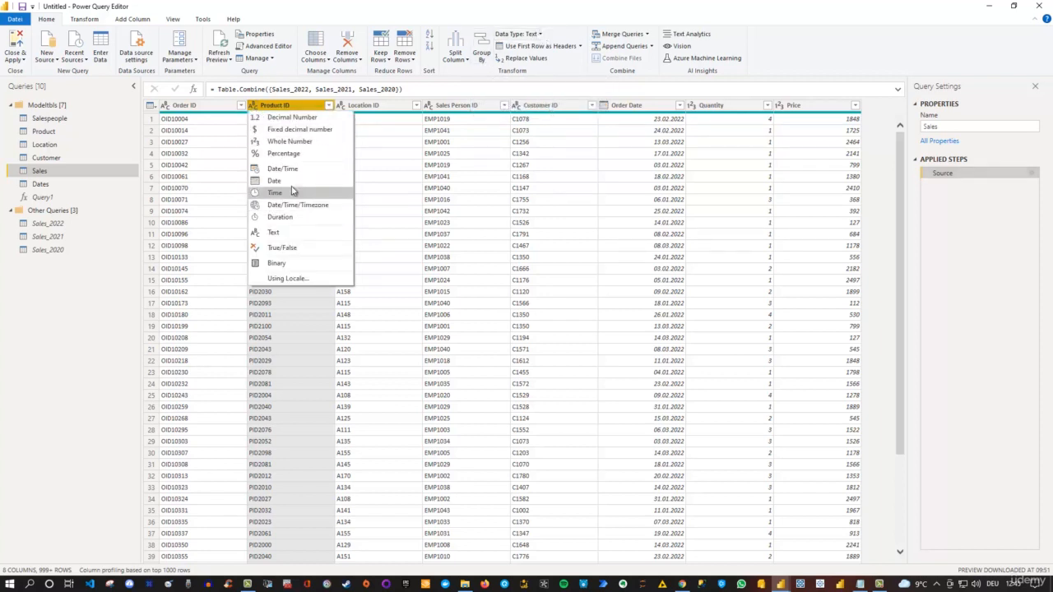
left_click(541, 37)
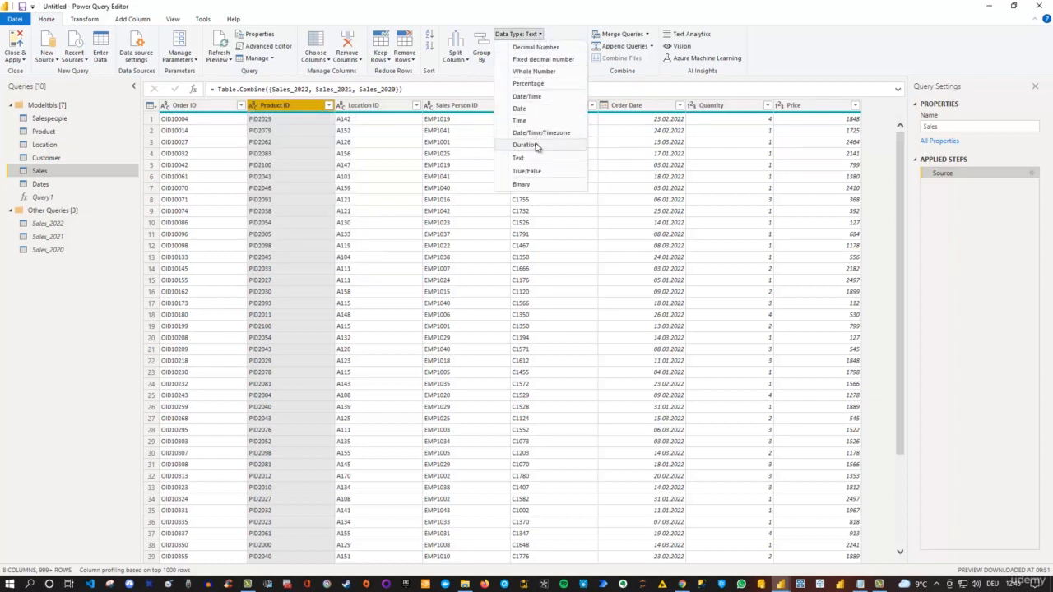
left_click(545, 13)
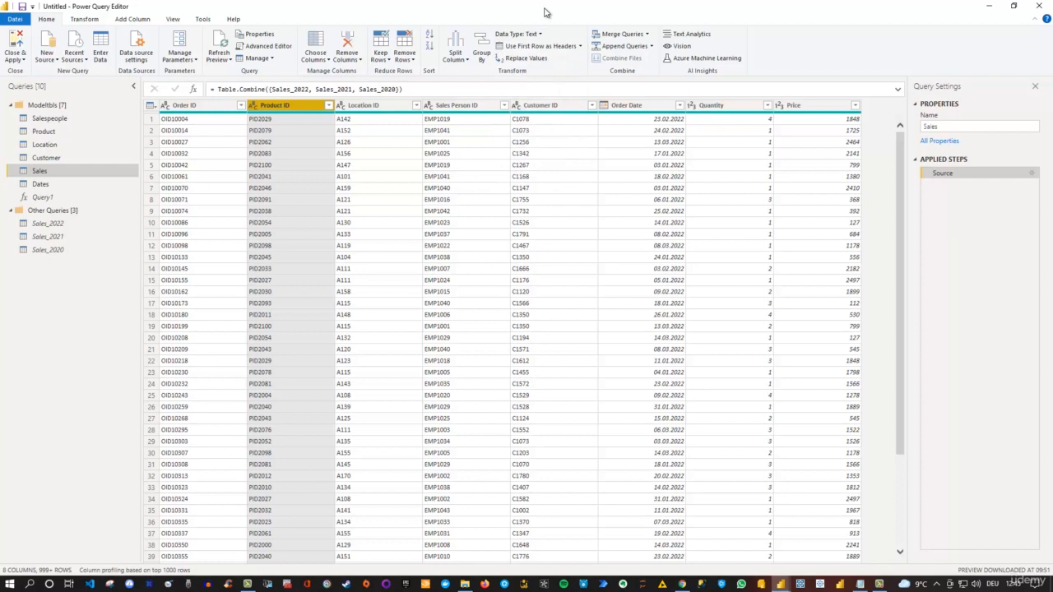
Demote the Sales query's headers to the first row and promote that row back to headers
left_click(581, 51)
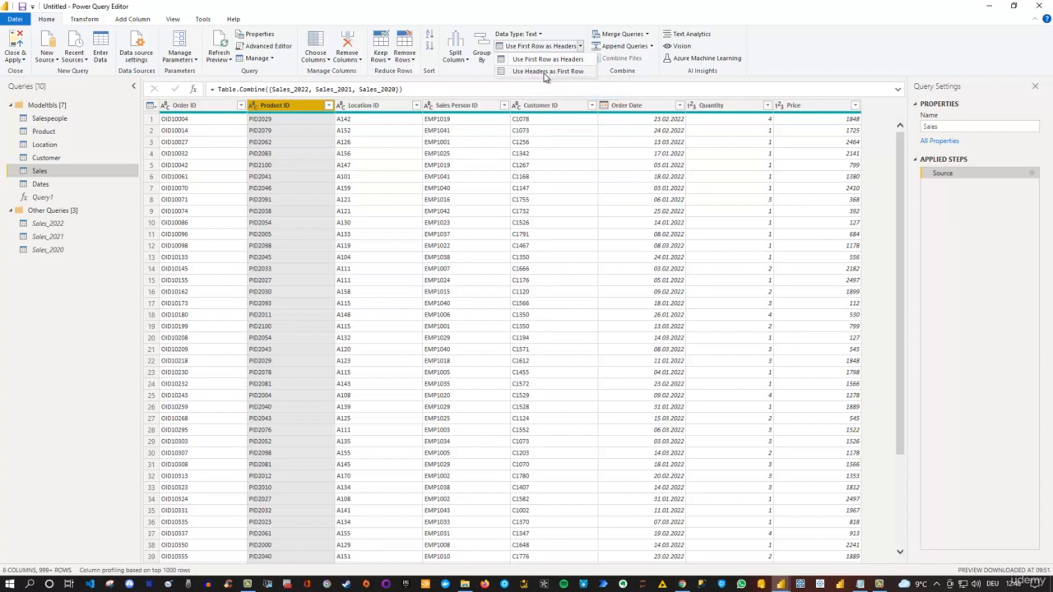
left_click(543, 72)
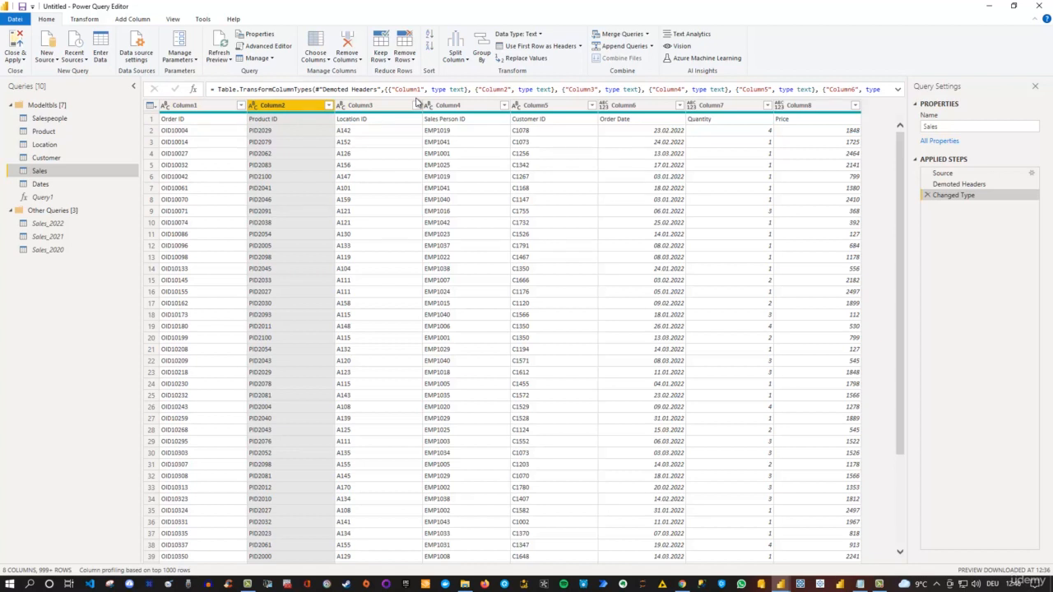
left_click(540, 47)
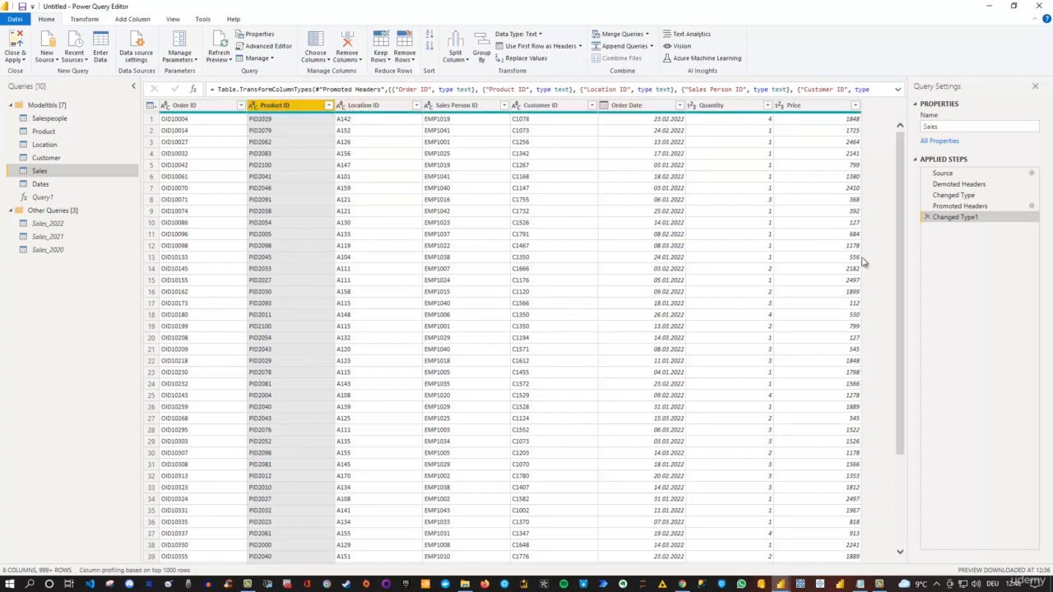
Delete the Changed Type1, Promoted Headers, Changed Type and Demoted Headers steps from the Sales query
left_click(927, 218)
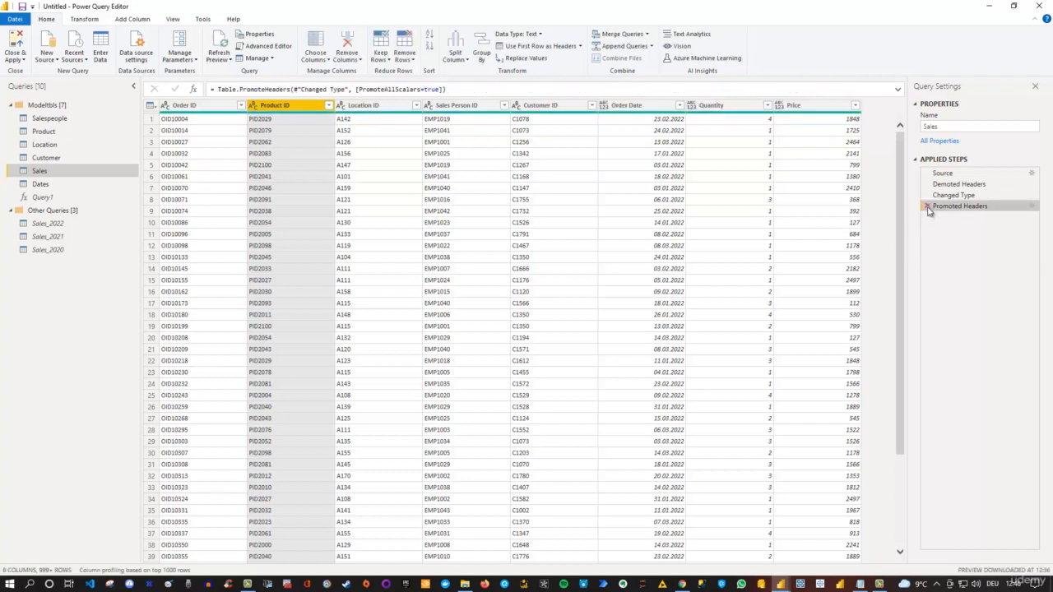
left_click(928, 205)
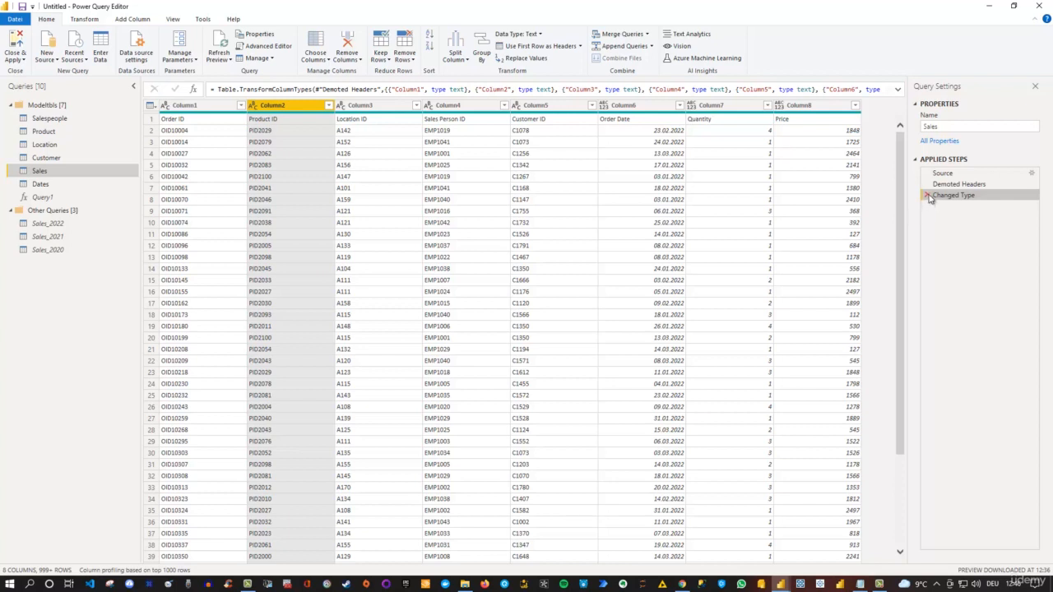
left_click(928, 196)
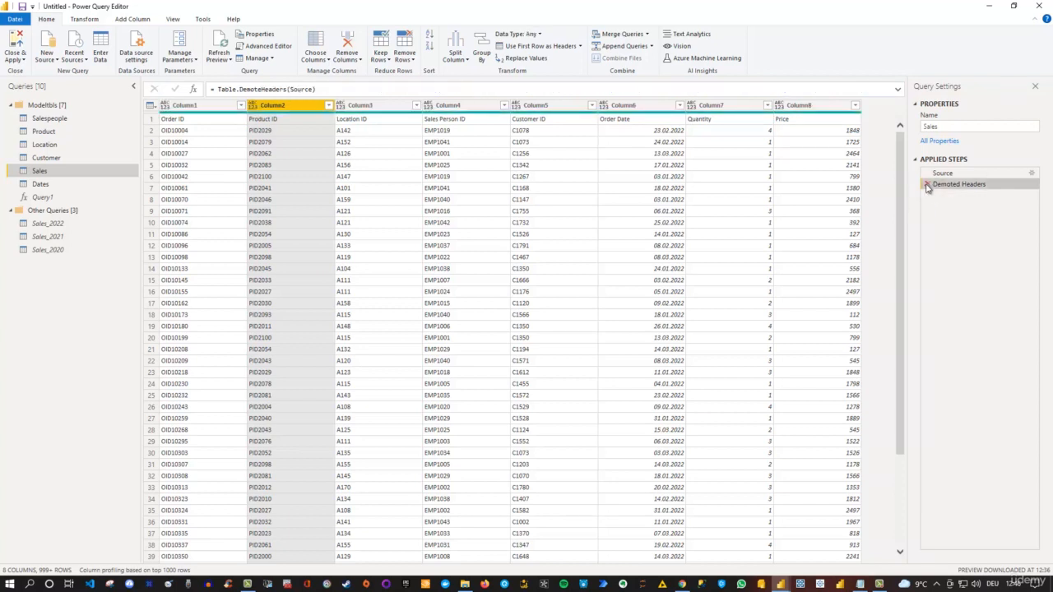
left_click(927, 185)
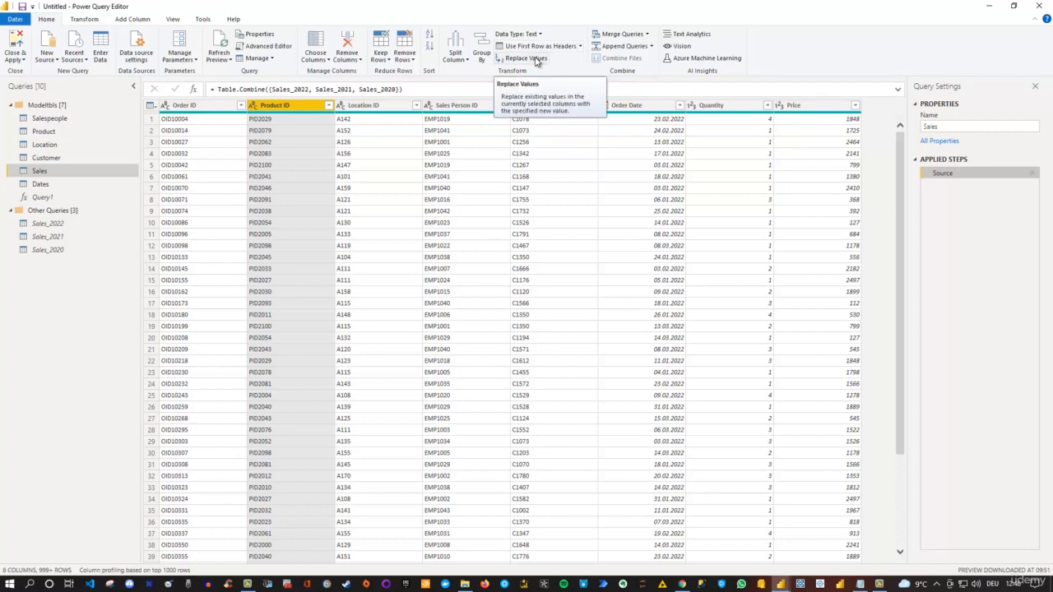
Replace the first salesperson's full name with Elon Musk in the Salespeople query's Salesperson Name column and delete the Replaced Value step
left_click(56, 158)
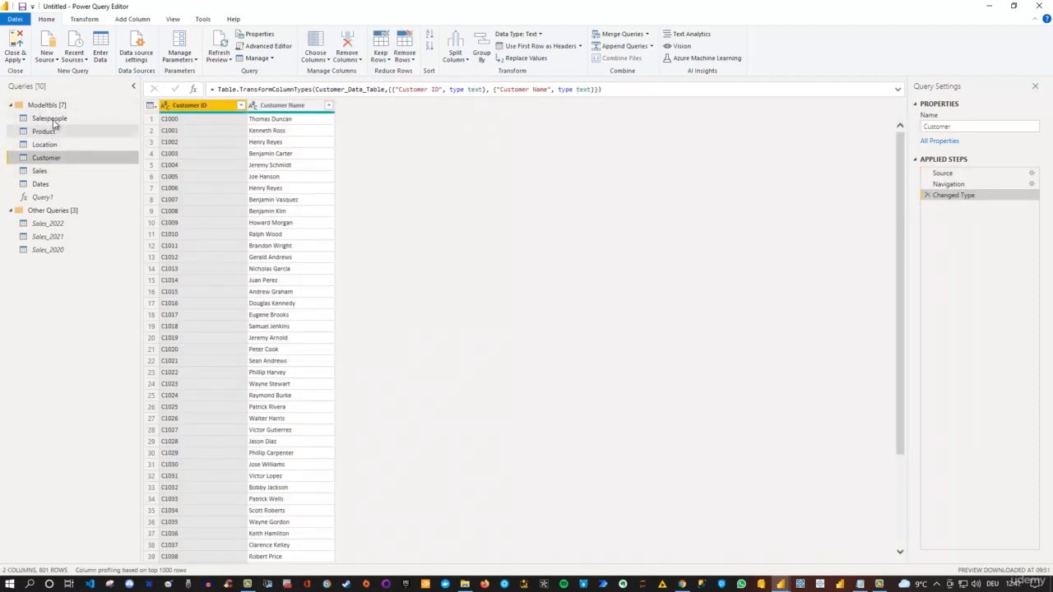
left_click(55, 120)
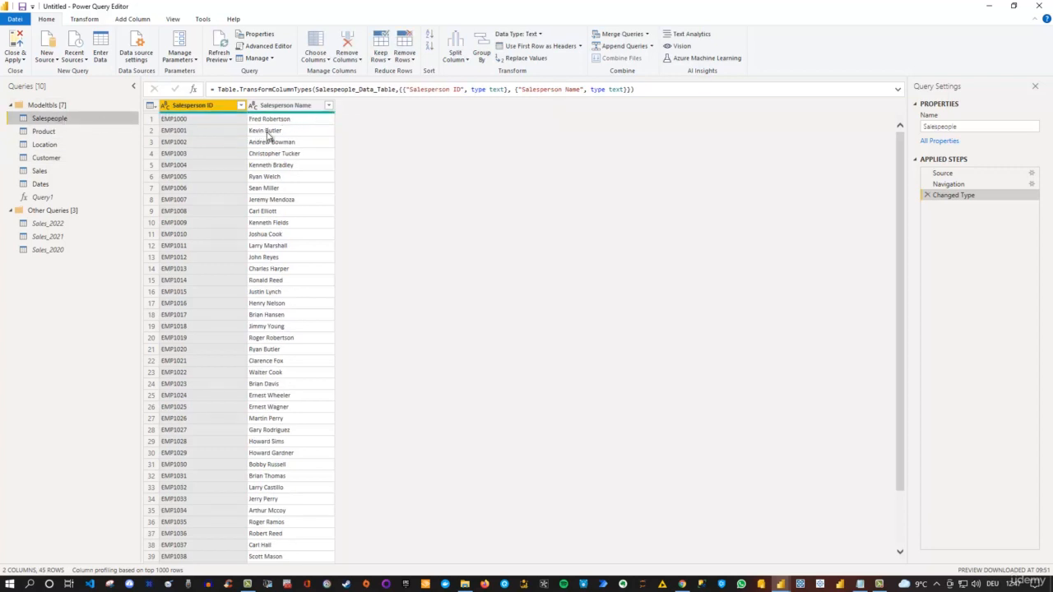
left_click(288, 106)
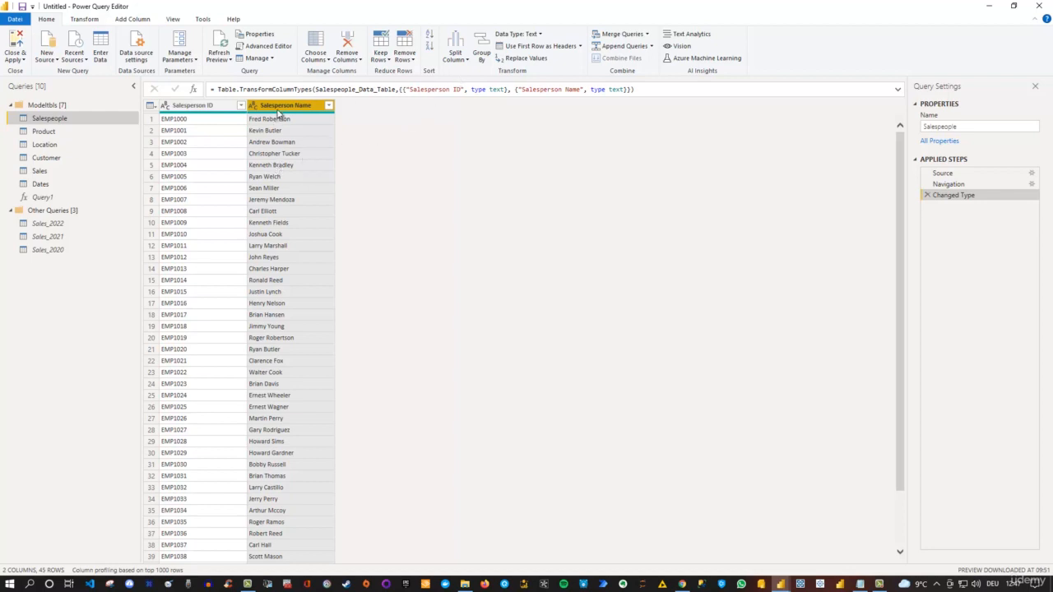
left_click(527, 60)
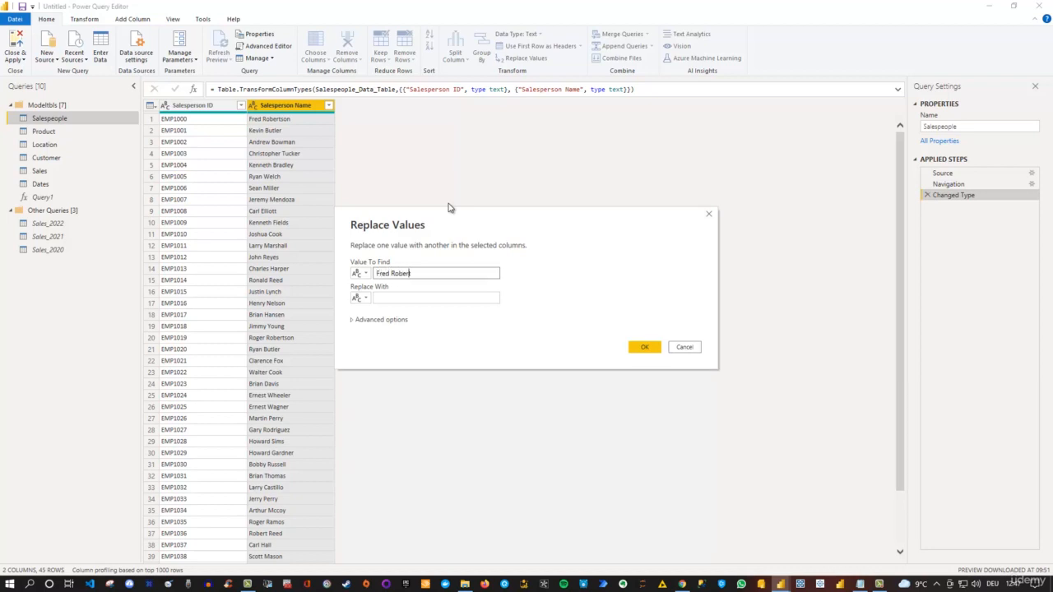
key("Tab")
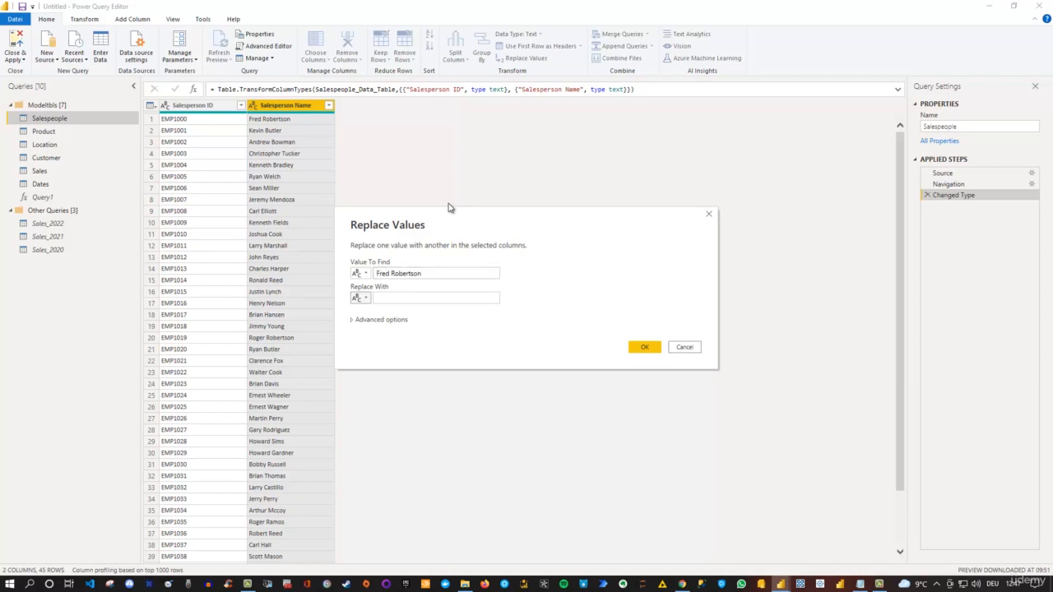
key("Tab")
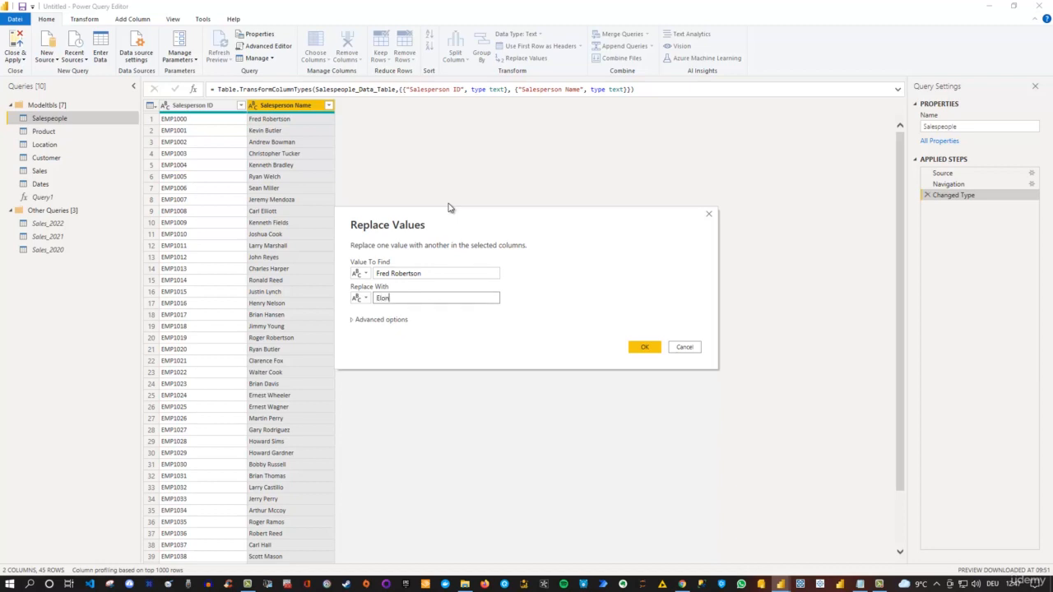
type("Elon Musk")
left_click(642, 349)
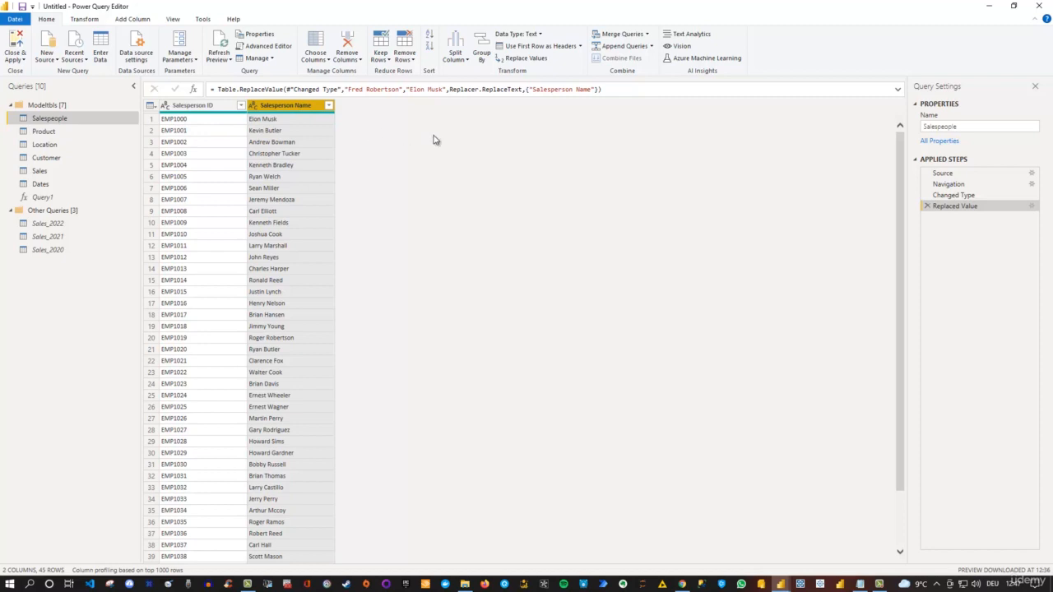
left_click(927, 206)
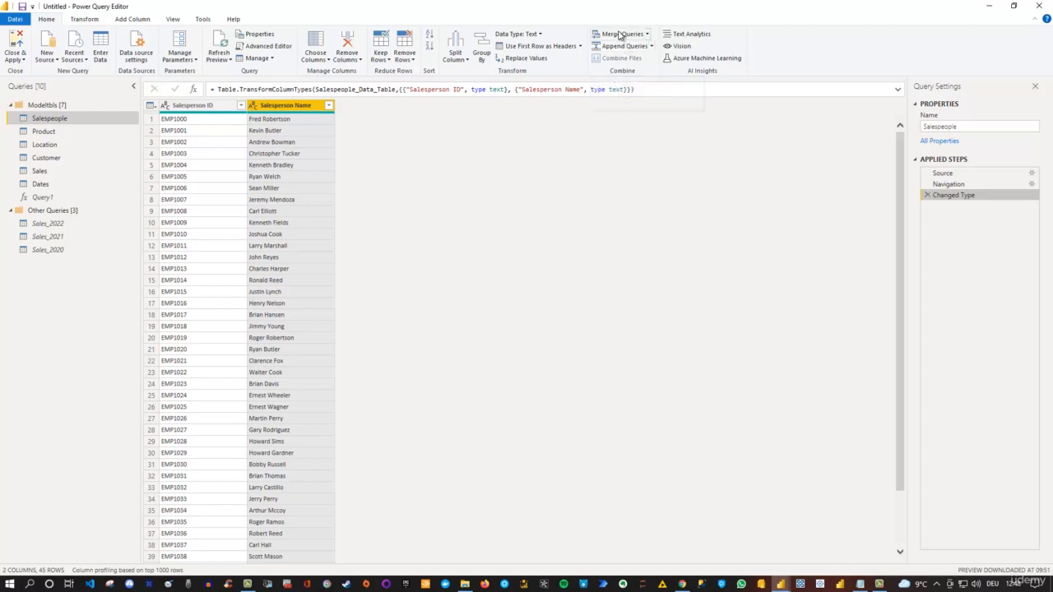
Count the rows of the Sales query
left_click(39, 172)
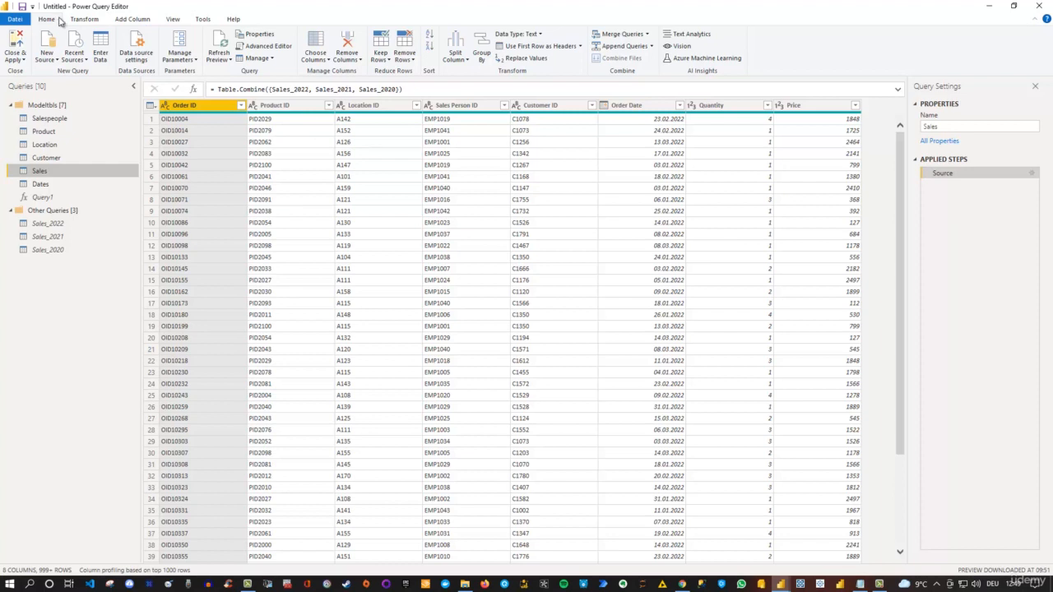
left_click(85, 20)
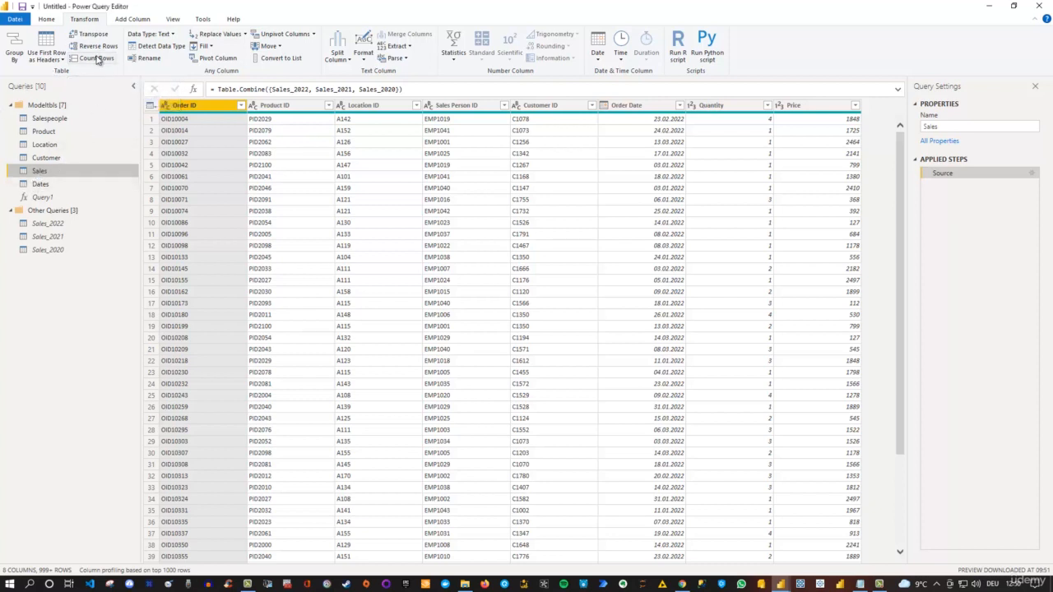
left_click(97, 58)
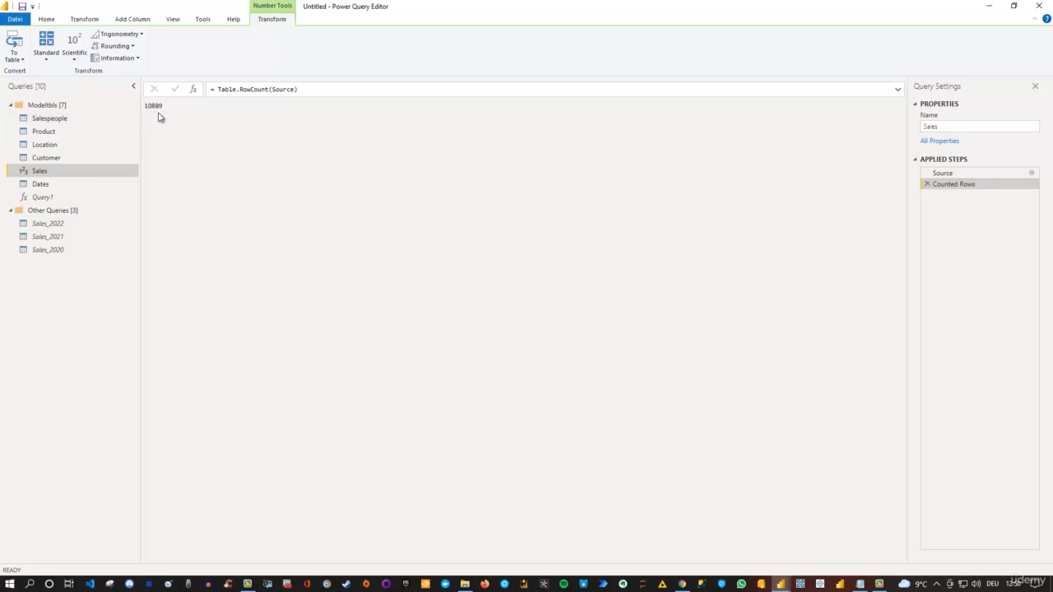
Delete the Counted Rows step from the Sales query and review the data types and column commands available for Order ID
left_click(927, 185)
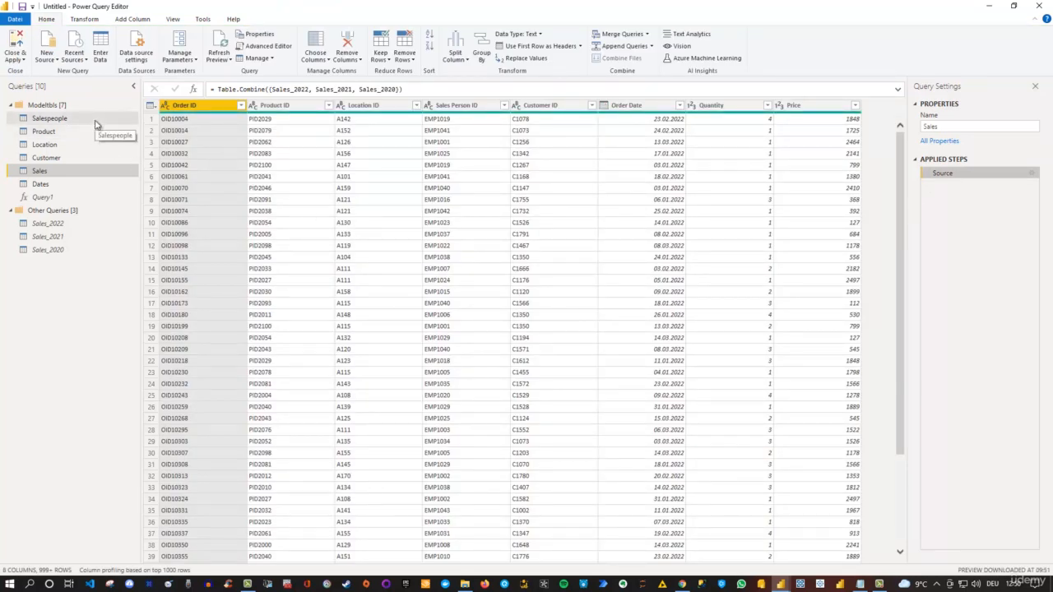
left_click(86, 19)
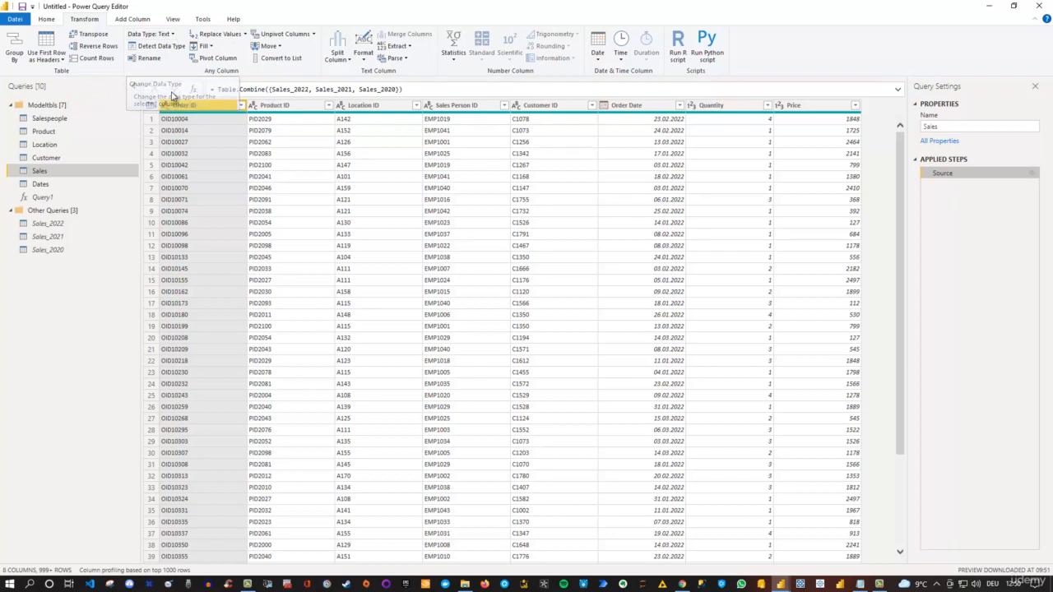
left_click(165, 105)
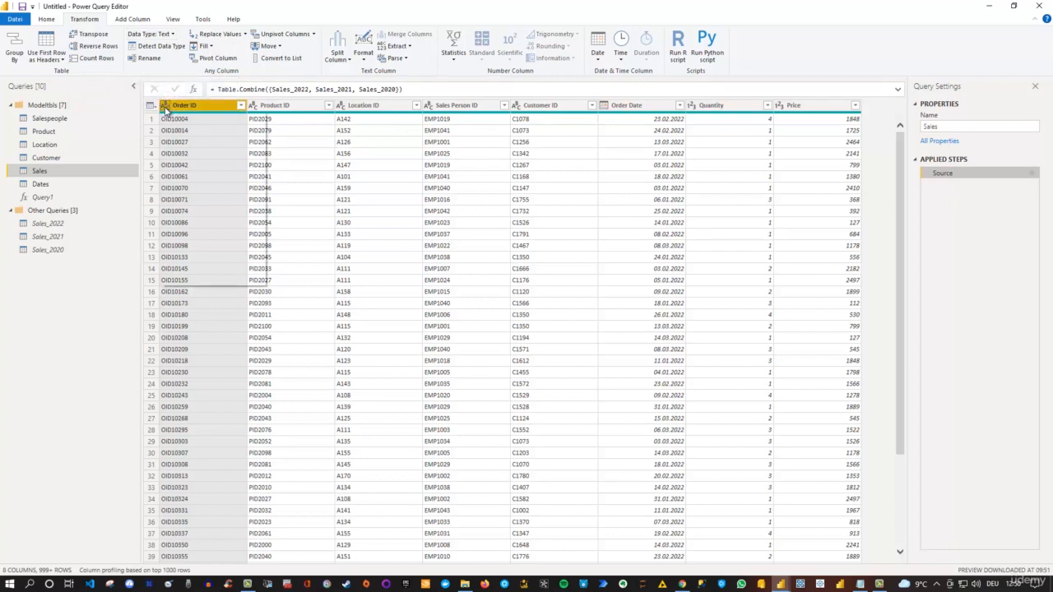
left_click(171, 35)
left_click(171, 34)
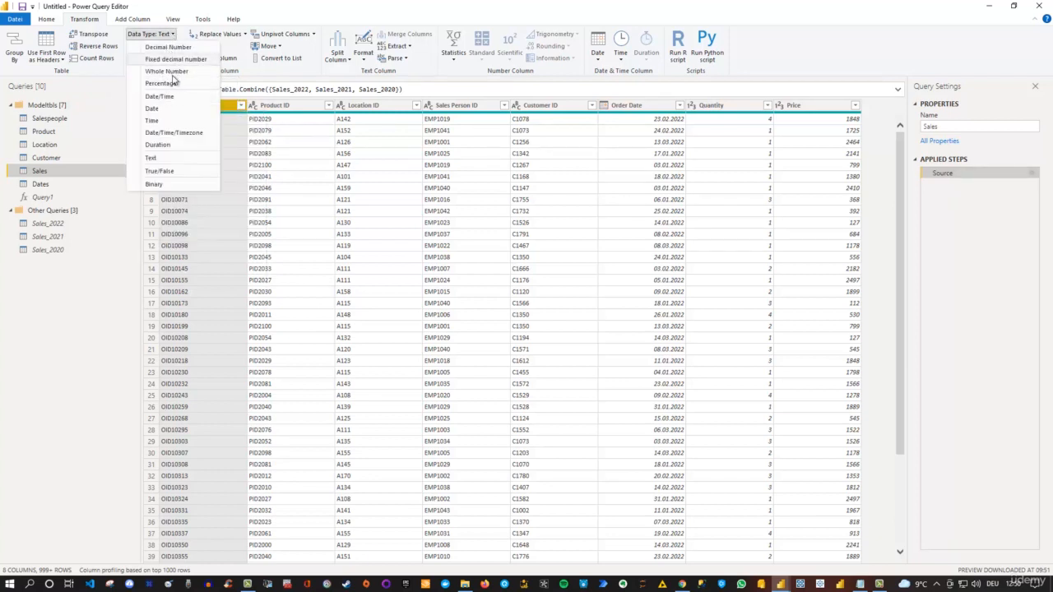
right_click(225, 110)
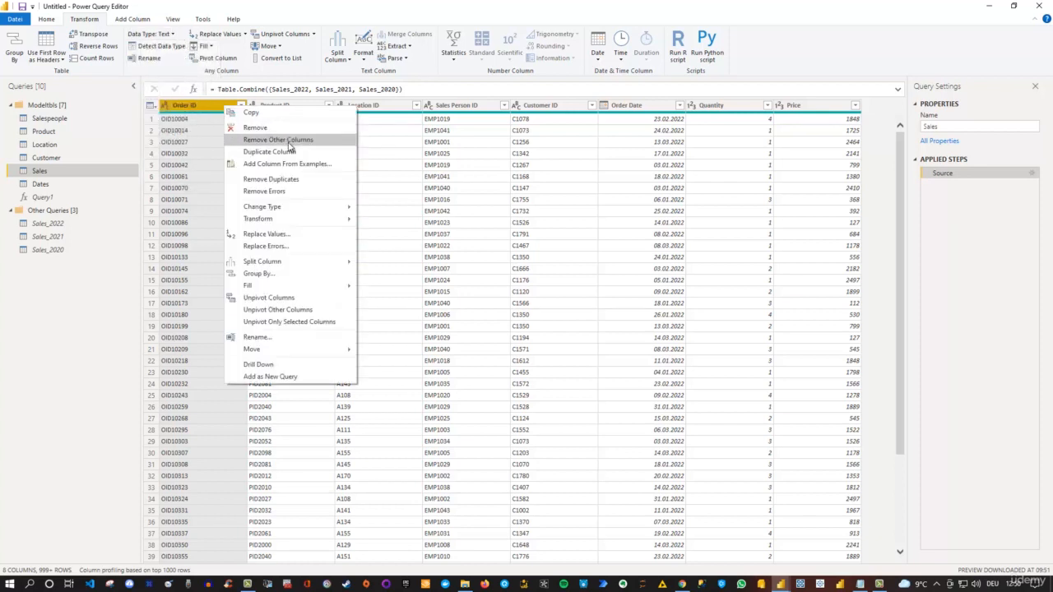
left_click(160, 4)
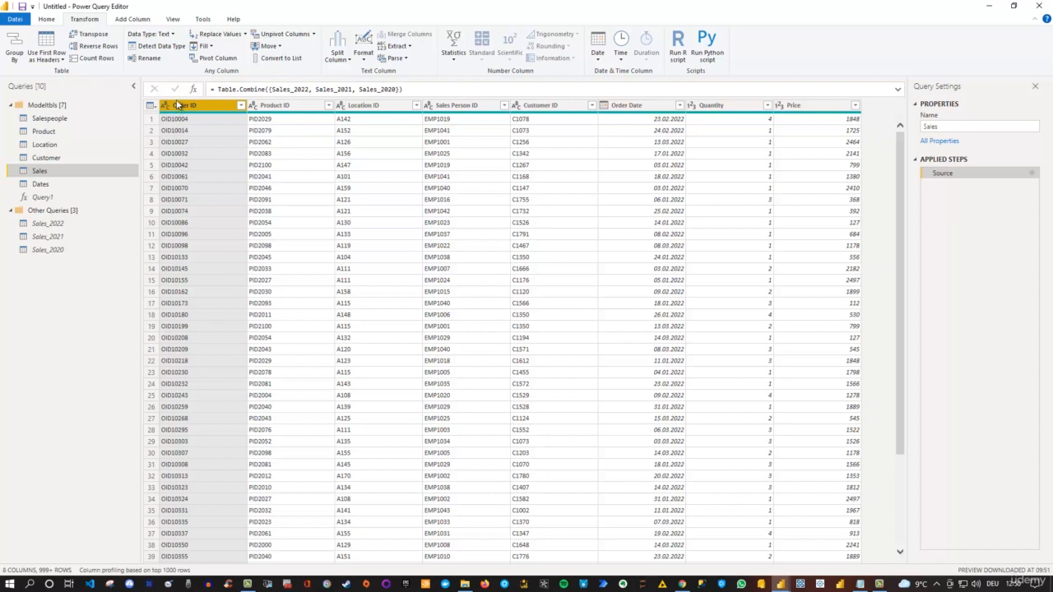
Open the Order ID and Product ID column names for renaming, keeping both names
left_click(149, 57)
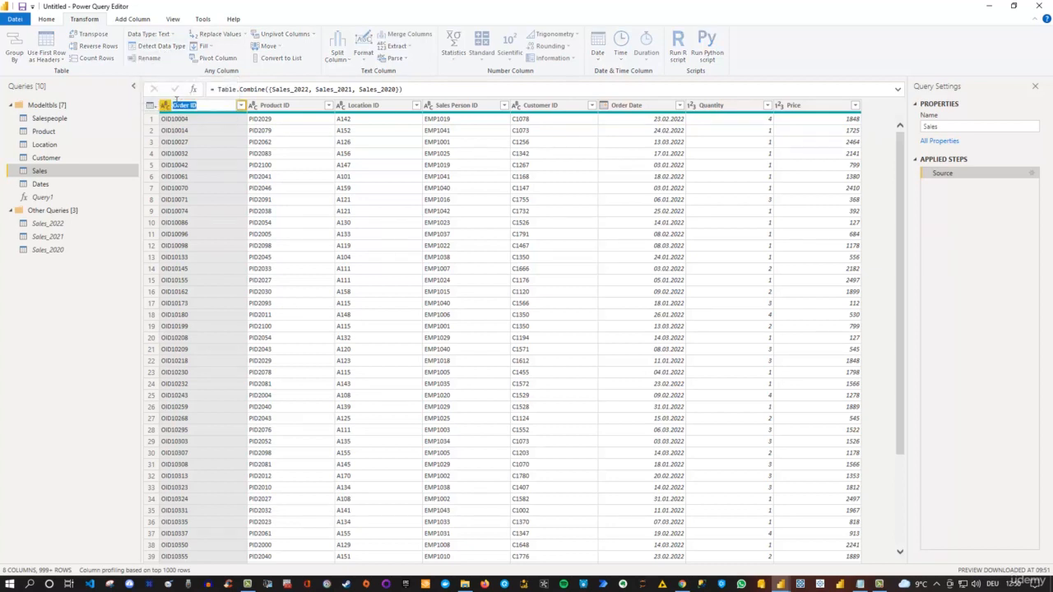
key("Return")
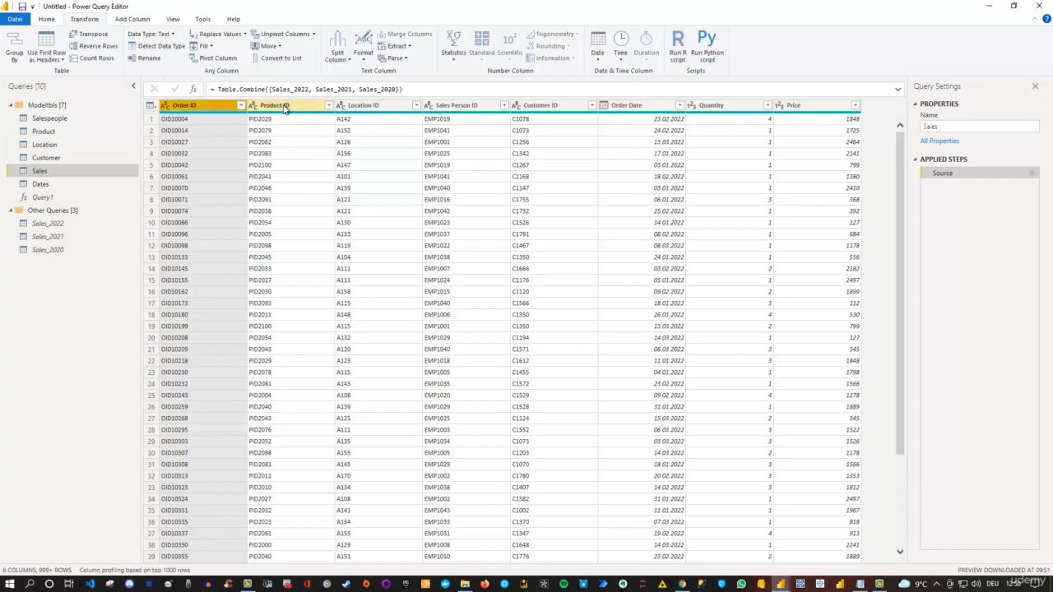
double_click(285, 108)
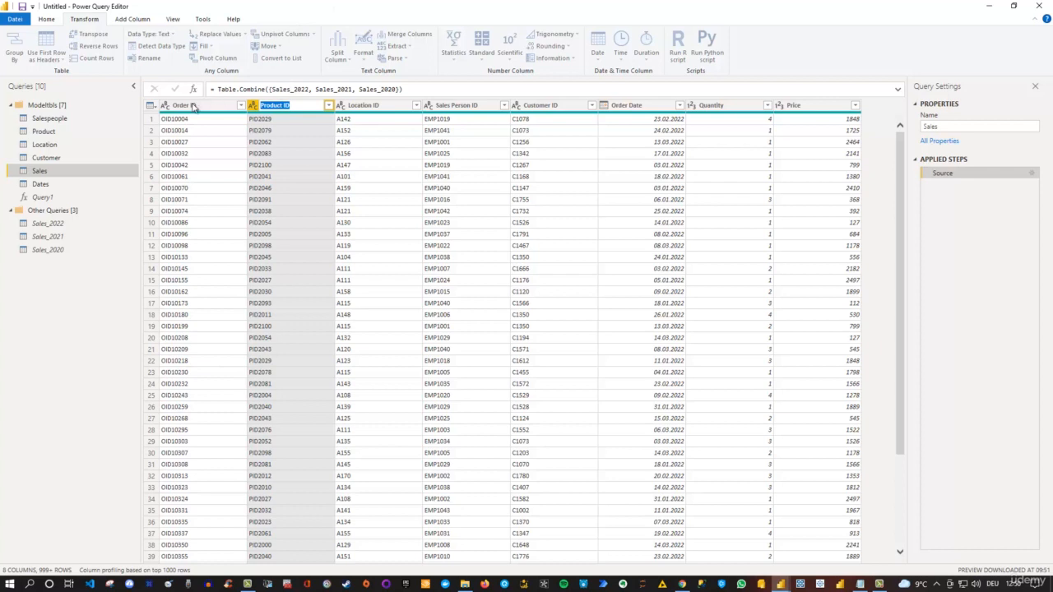
key("Return")
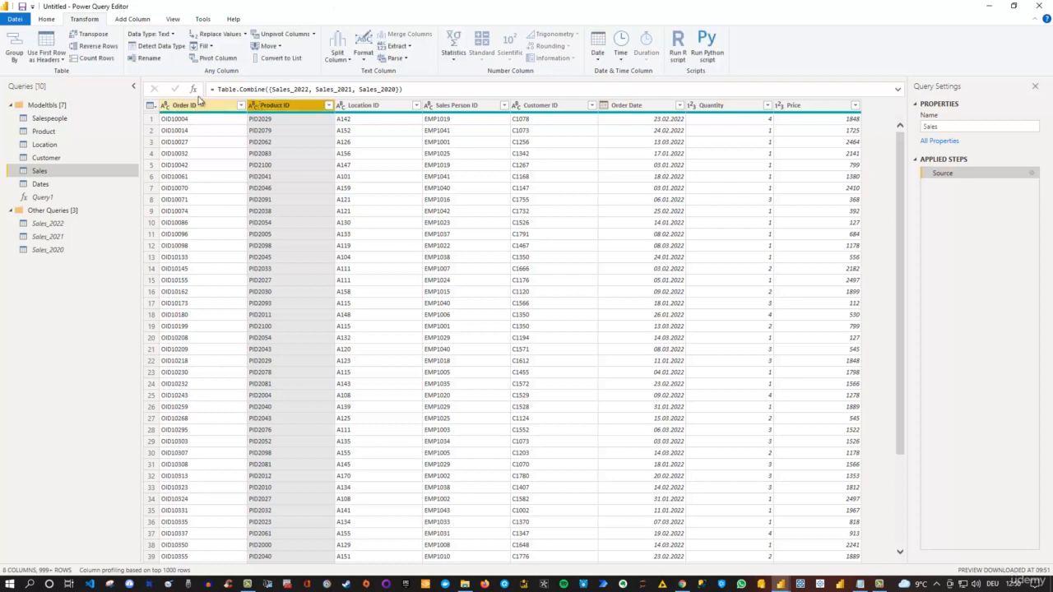
Review the Fill directions for the Product ID and Order ID columns and the Extract options for Order ID
left_click(210, 48)
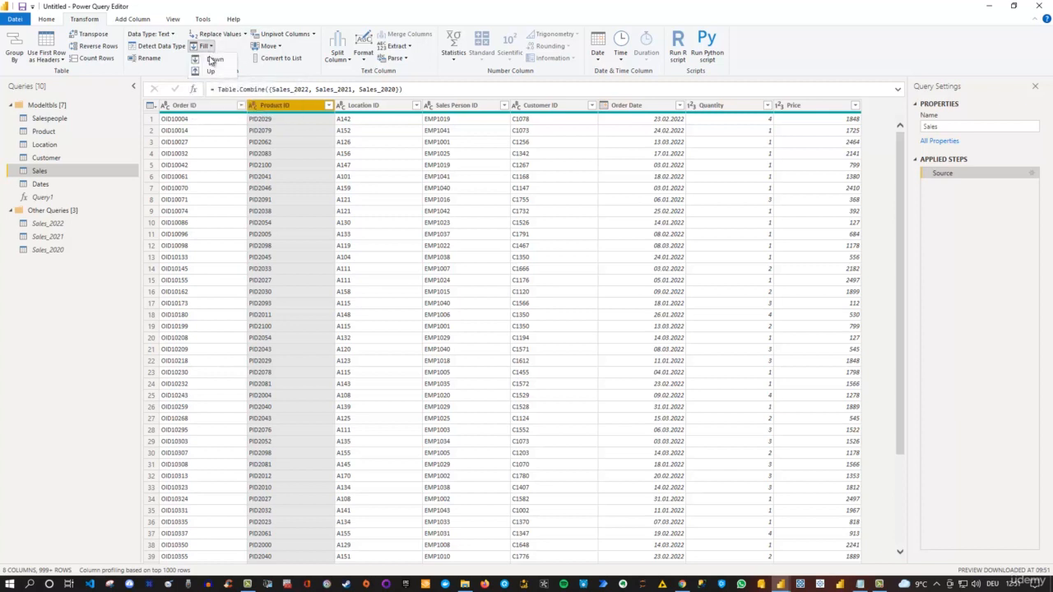
left_click(289, 12)
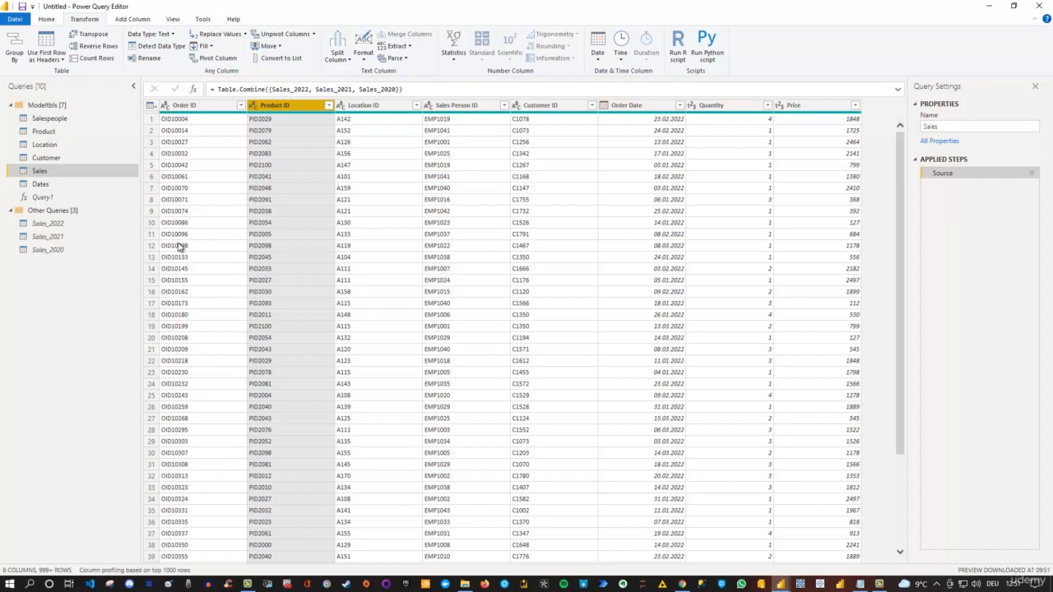
left_click(189, 105)
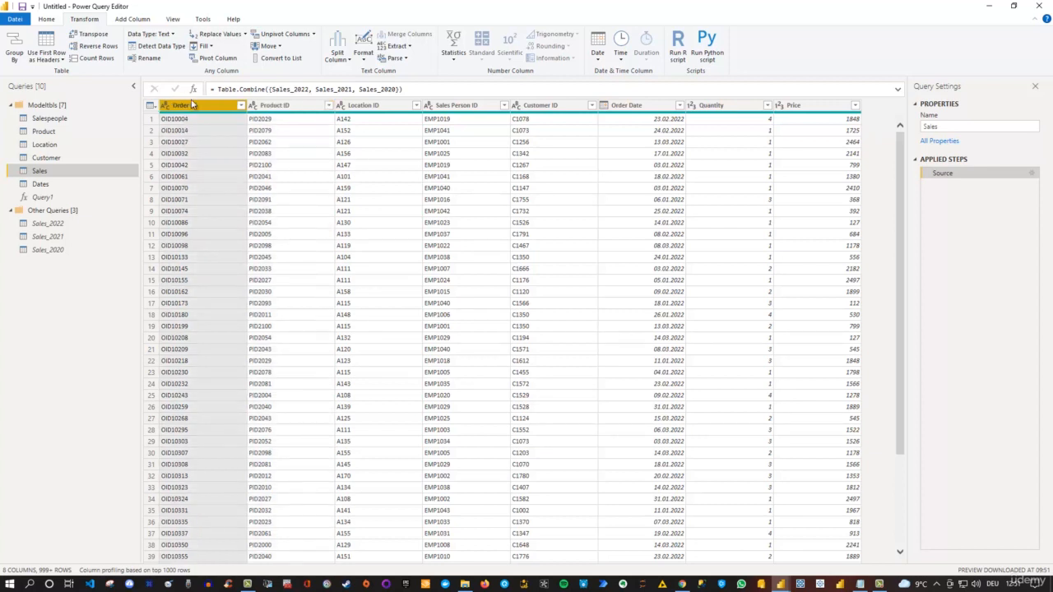
left_click(205, 46)
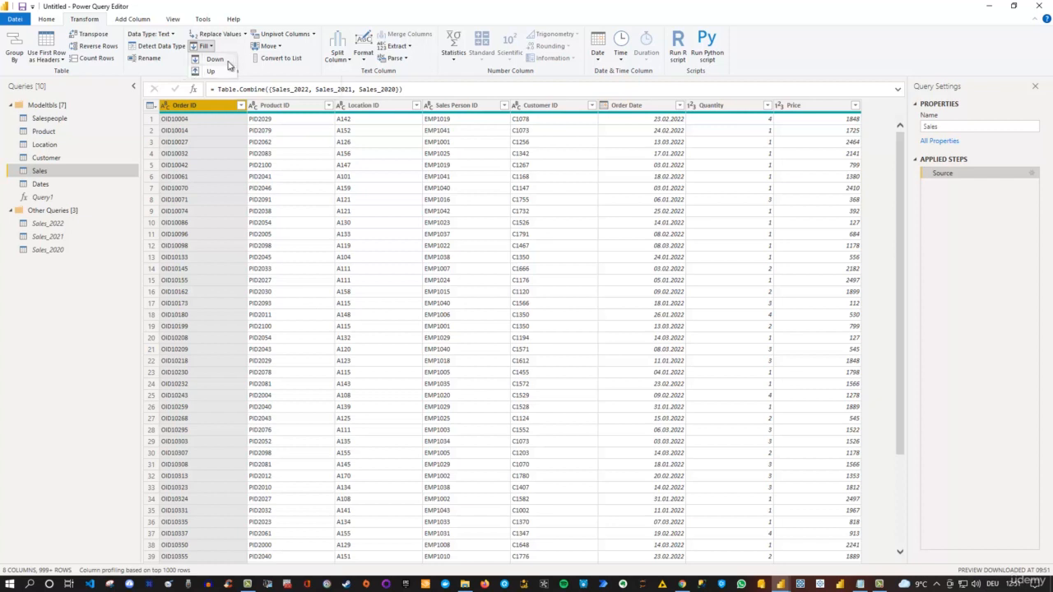
left_click(162, 72)
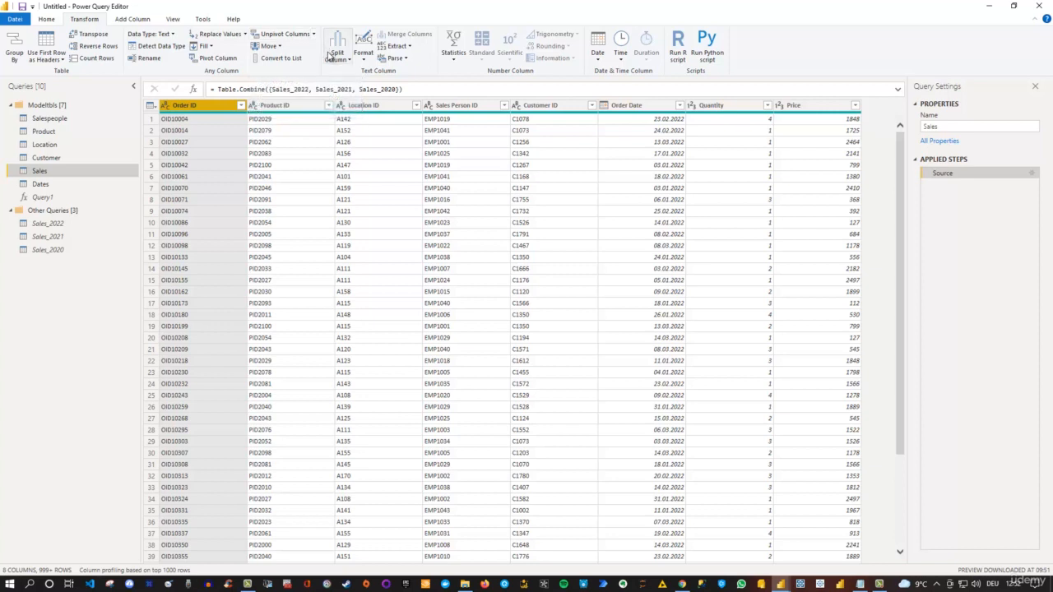
left_click(410, 48)
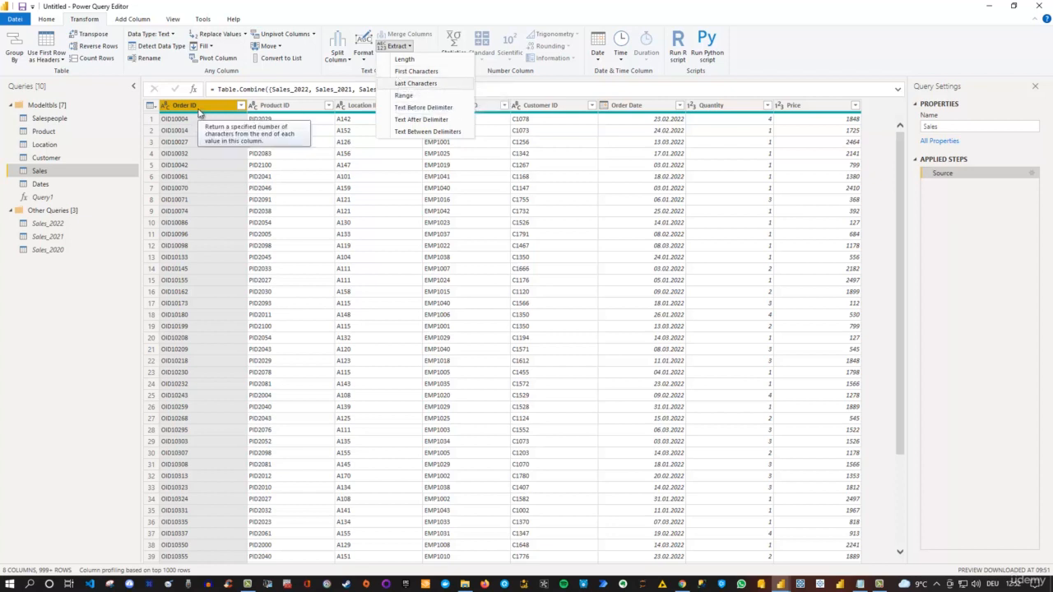
left_click(457, 10)
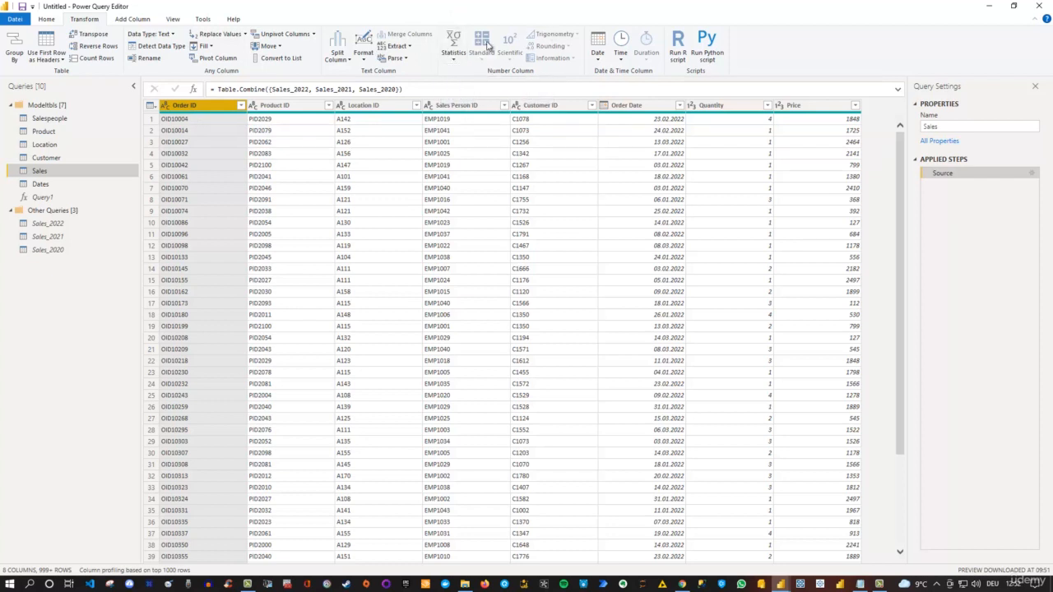
Examine the Add and Multiply operations and the Rounding options for the Price column without applying any
left_click(795, 106)
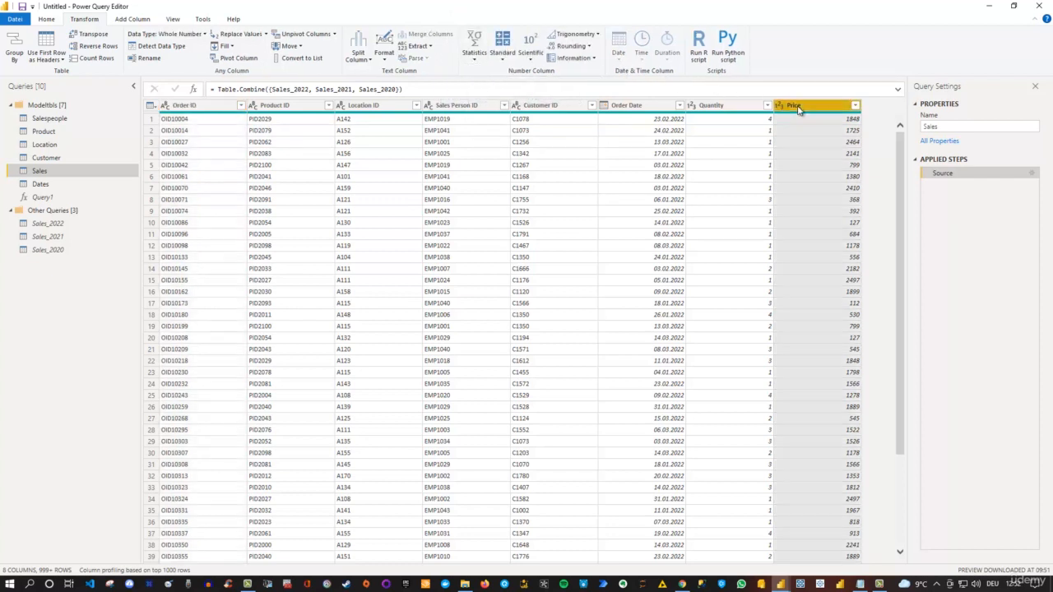
left_click(508, 65)
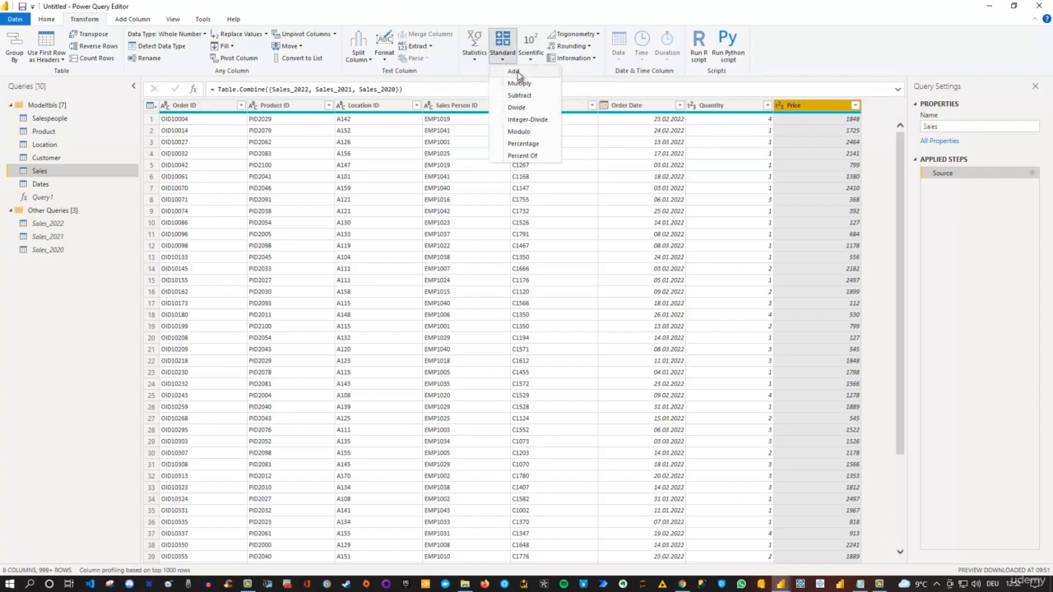
left_click(513, 72)
left_click(376, 295)
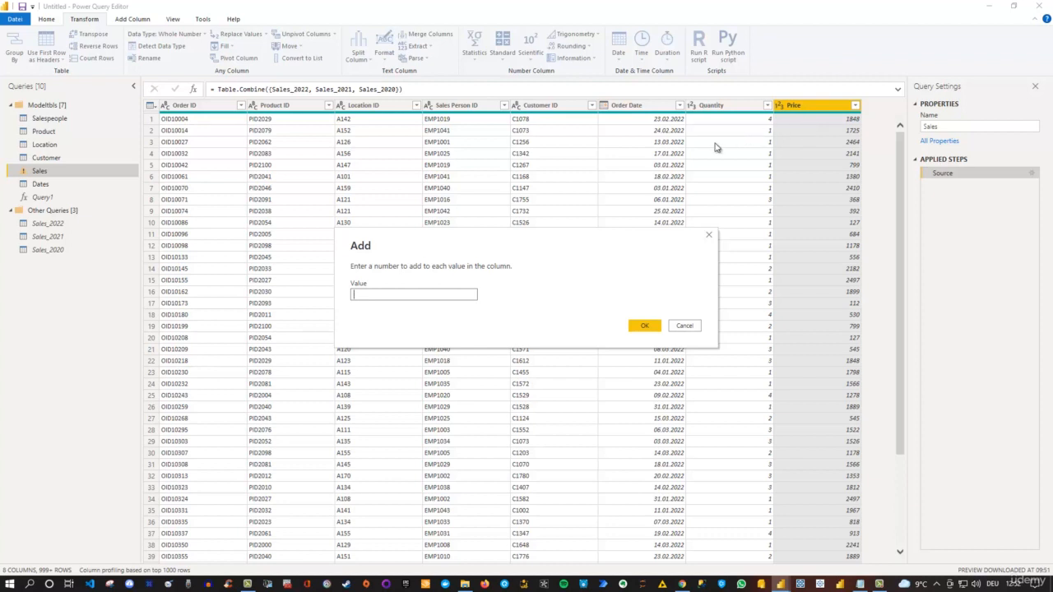
left_click(710, 237)
left_click(527, 52)
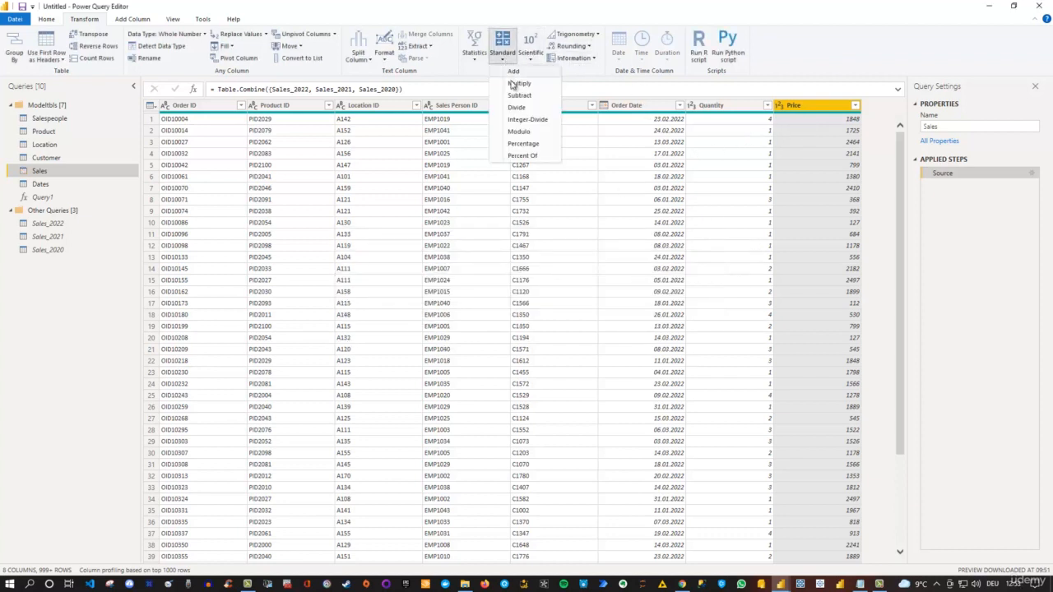
left_click(510, 99)
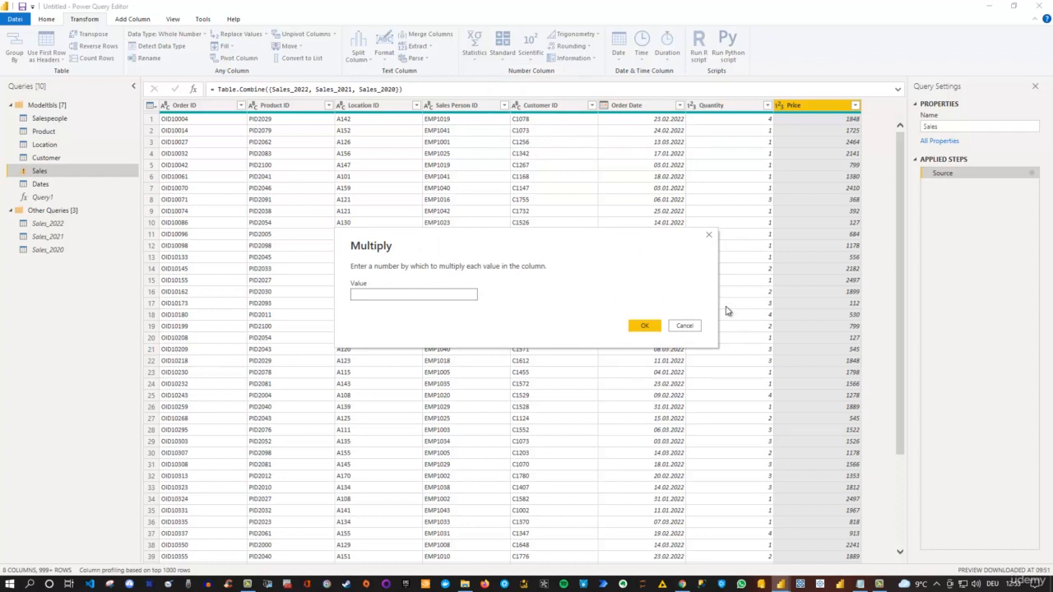
left_click(683, 327)
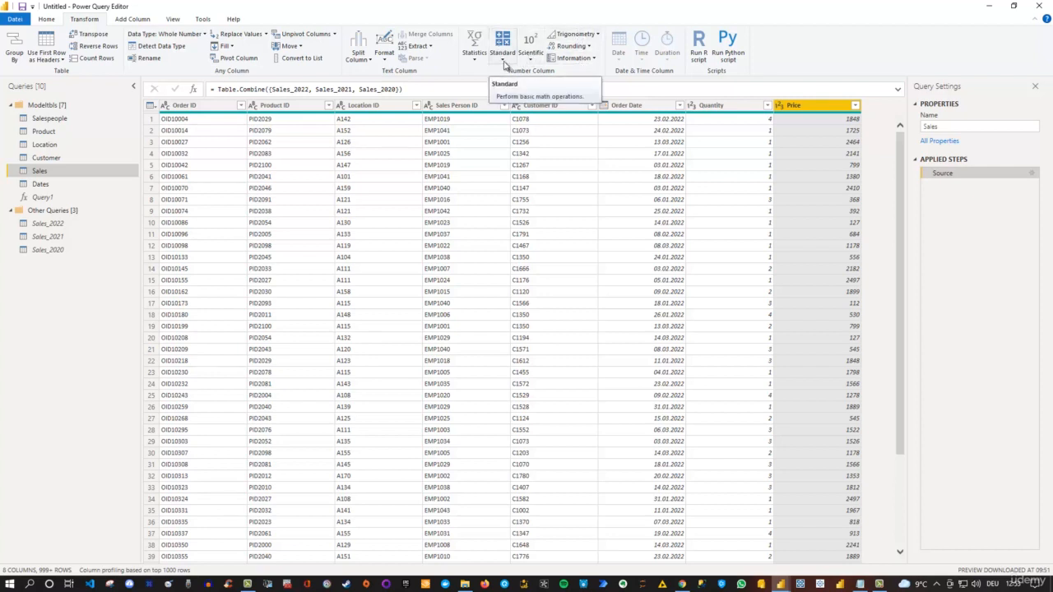
left_click(589, 47)
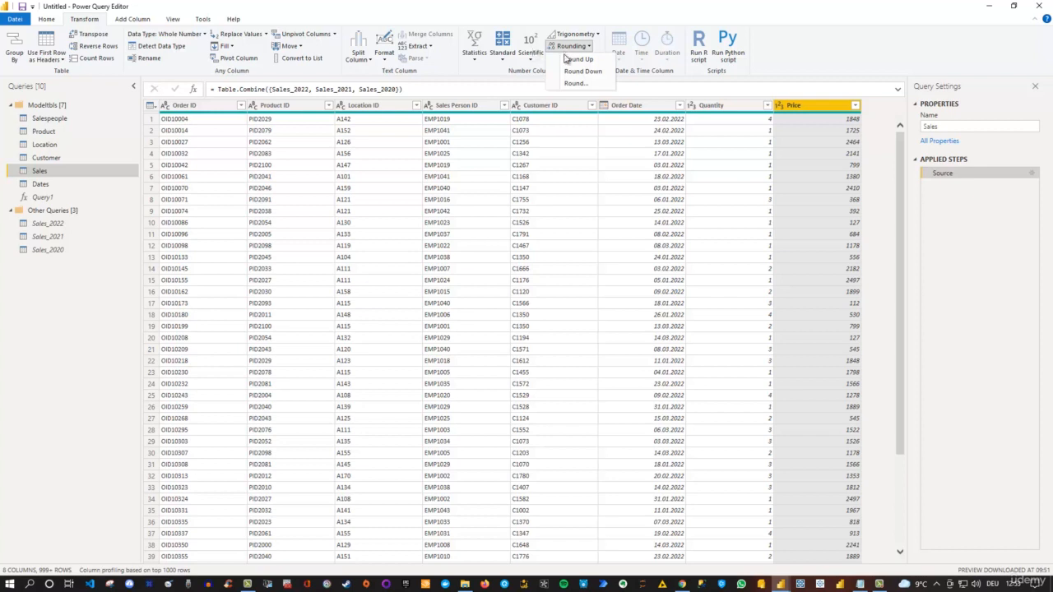
left_click(584, 8)
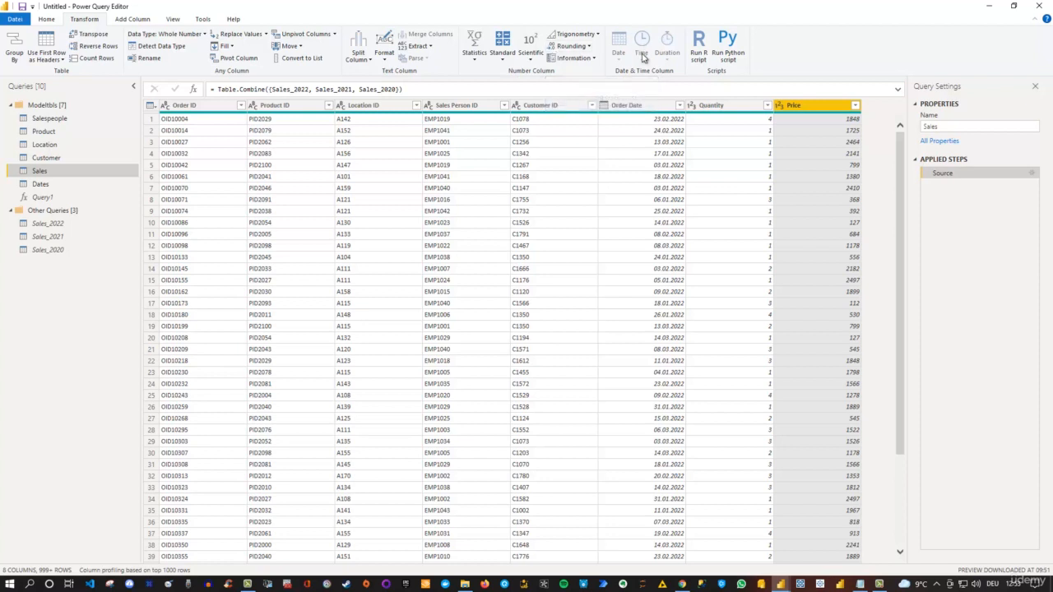
Review the date transformations for the Order Date column, including the Month and Week options
left_click(651, 108)
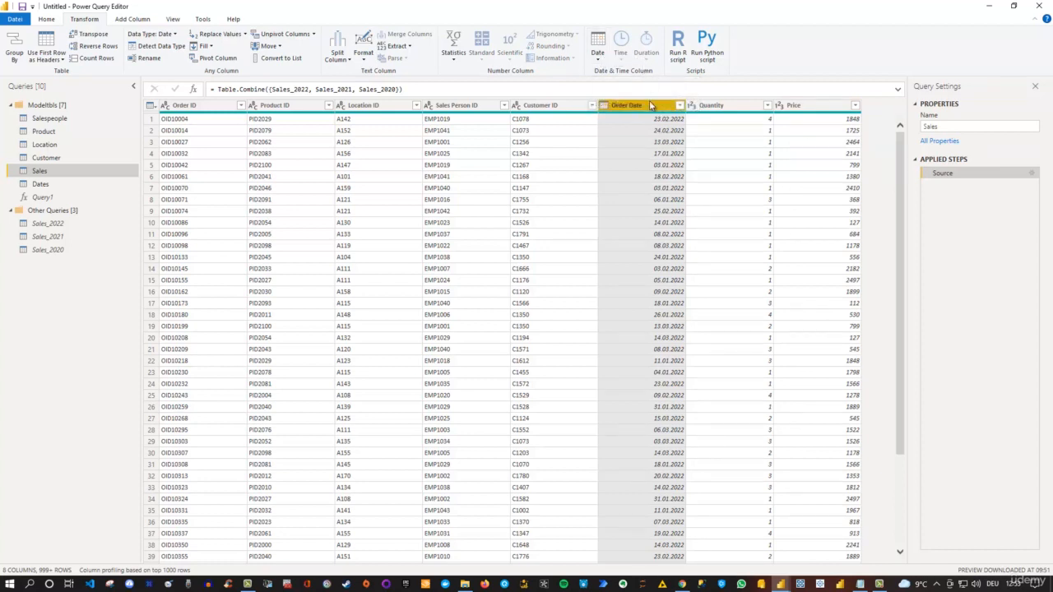
left_click(598, 58)
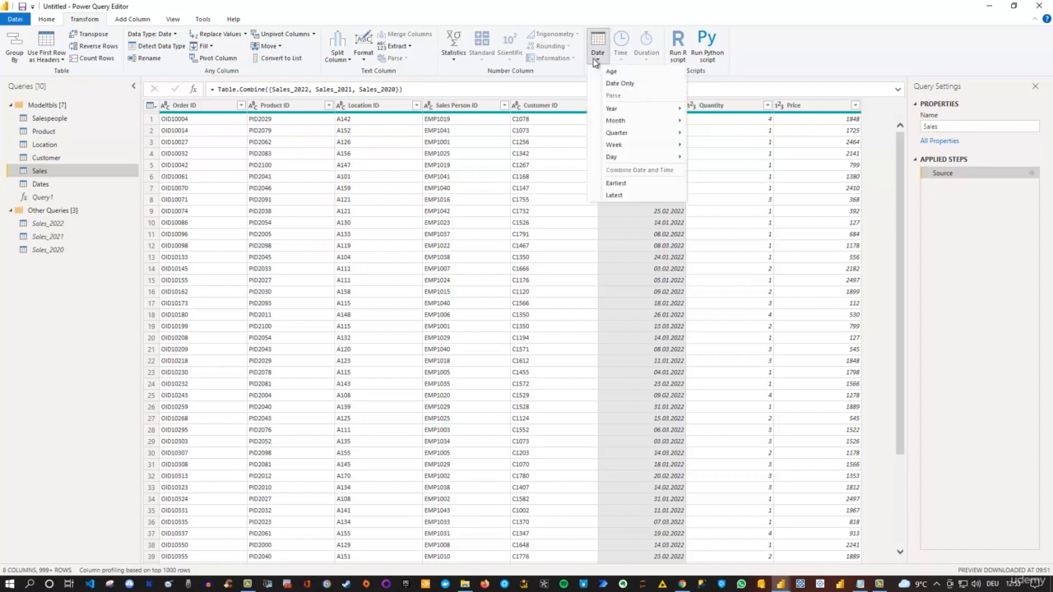
mouse_move(629, 113)
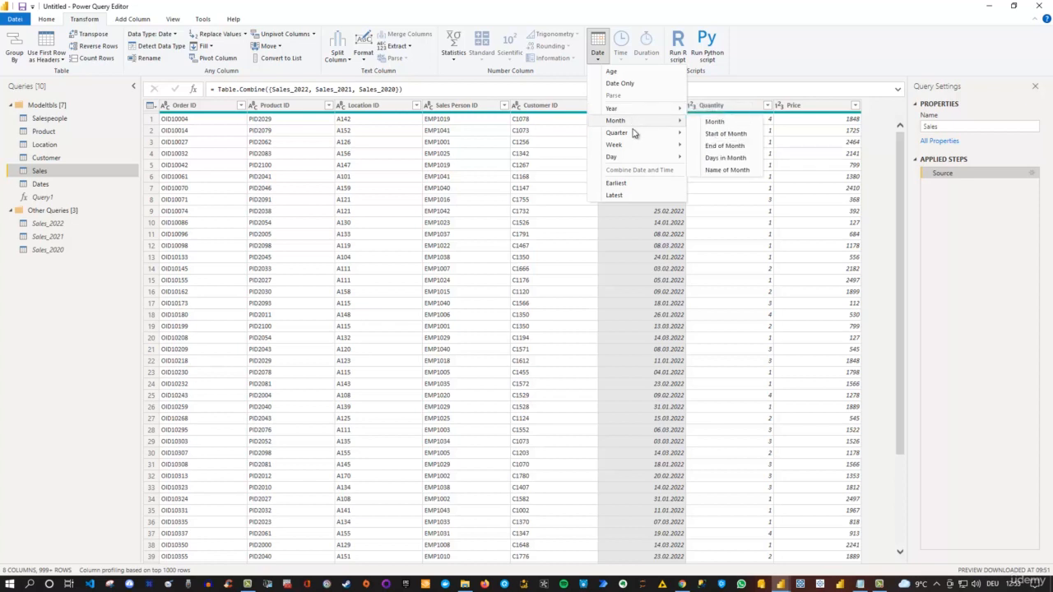
mouse_move(622, 149)
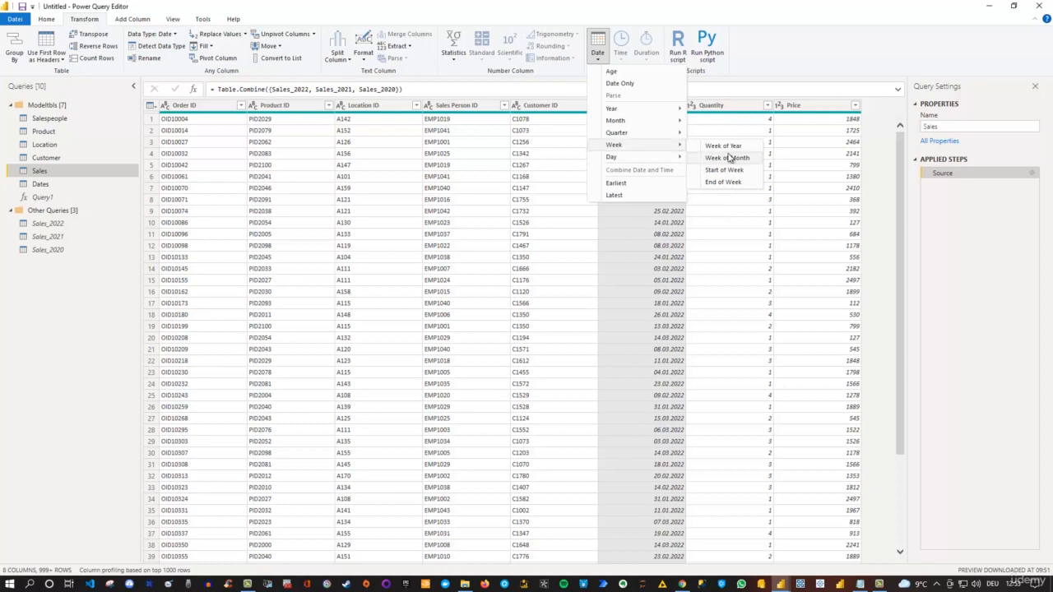
left_click(678, 13)
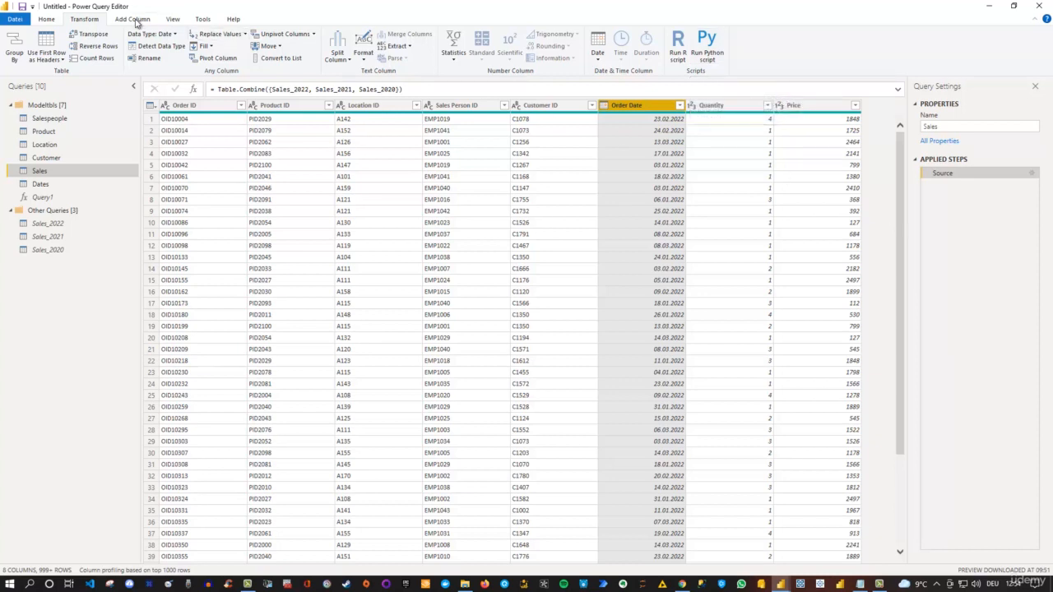
Examine the Conditional Column settings and the Index Column starting options without adding a column
left_click(132, 19)
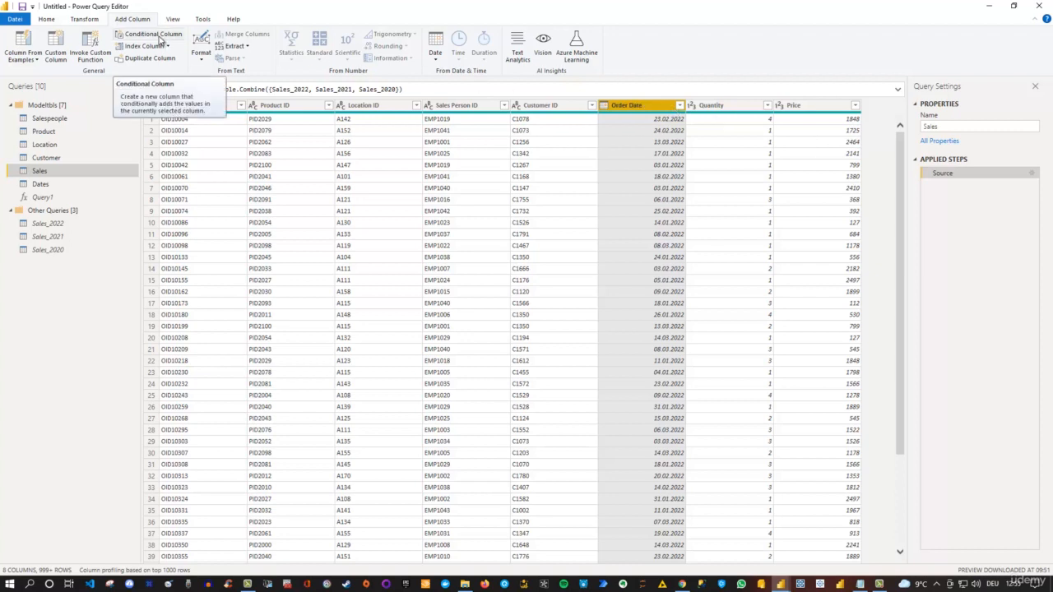
left_click(821, 107)
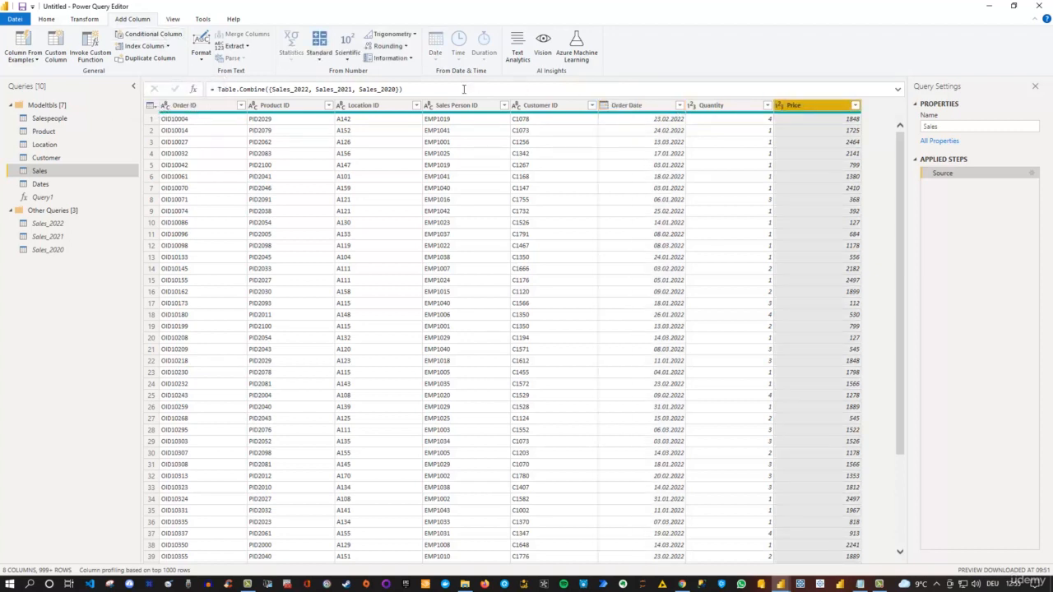
left_click(154, 36)
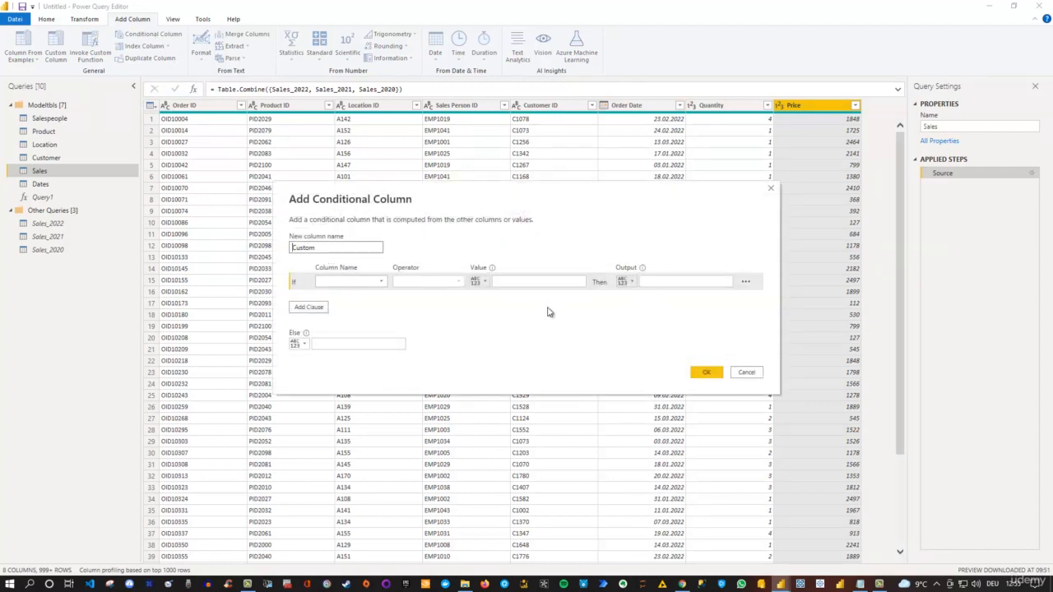
left_click(747, 372)
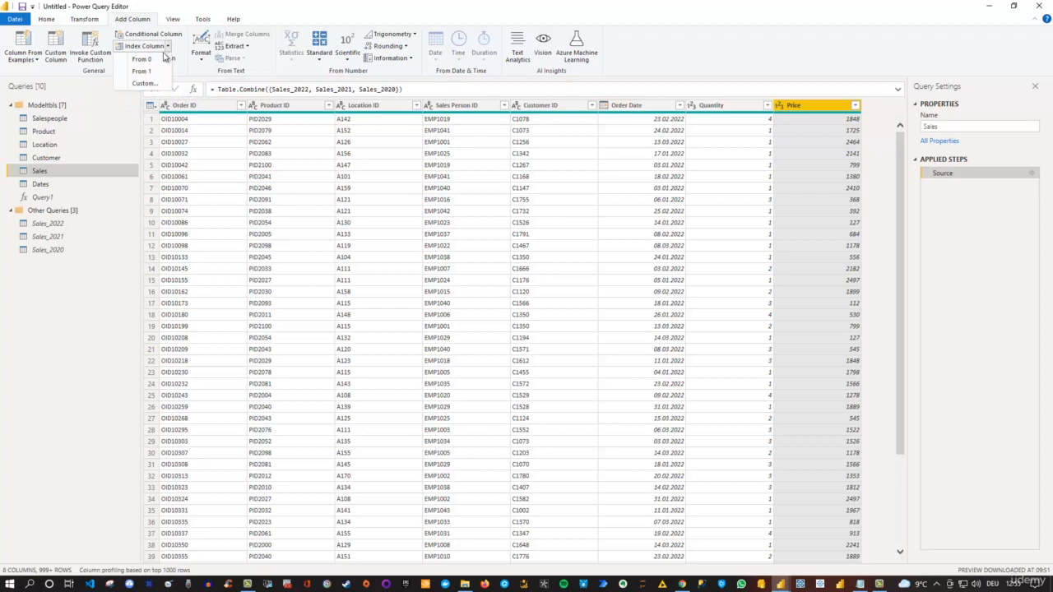
left_click(168, 47)
left_click(364, 8)
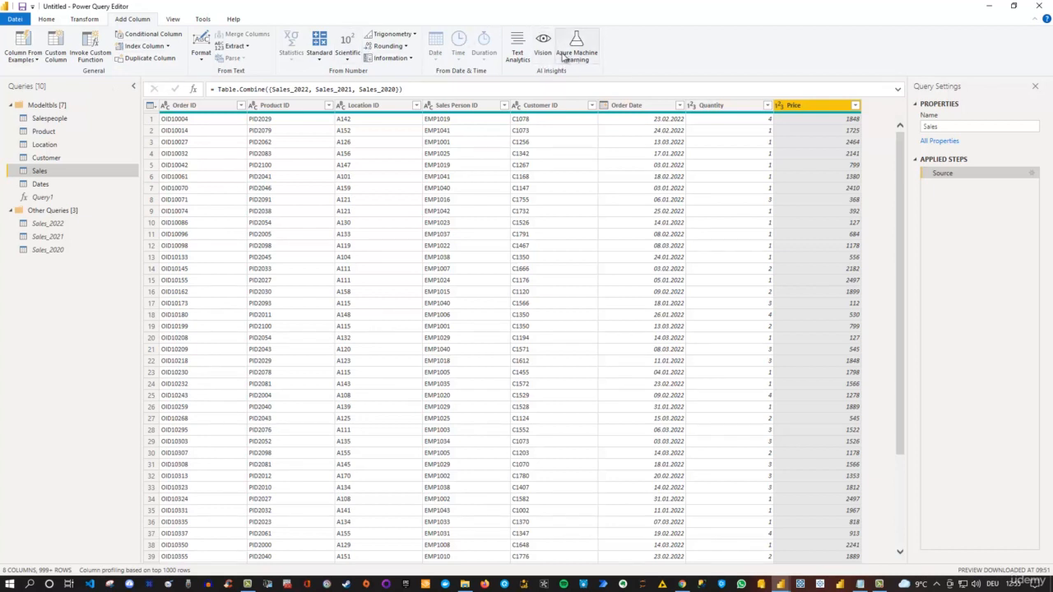
left_click(84, 19)
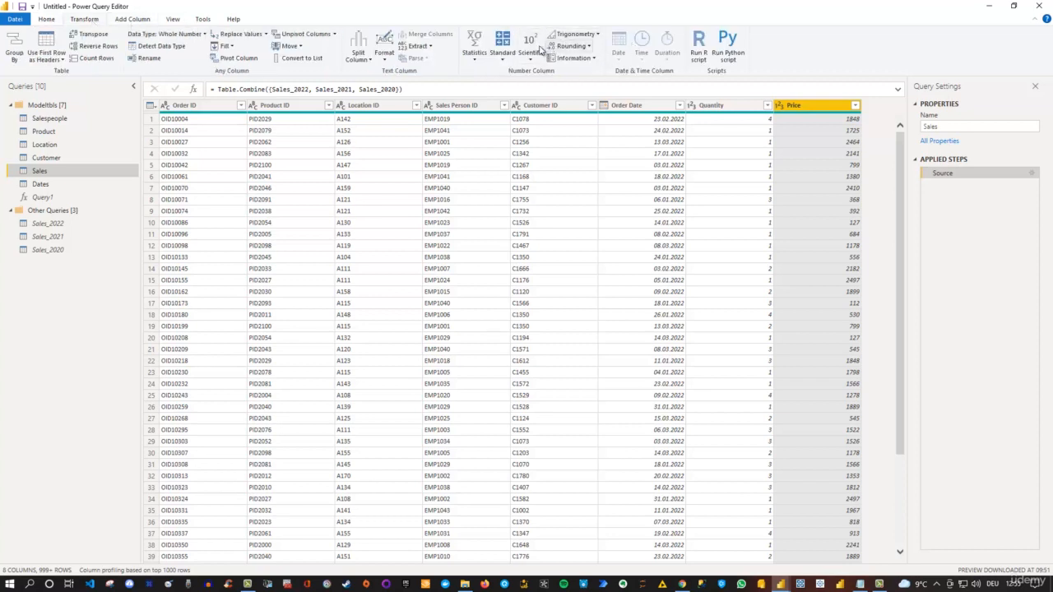
left_click(44, 21)
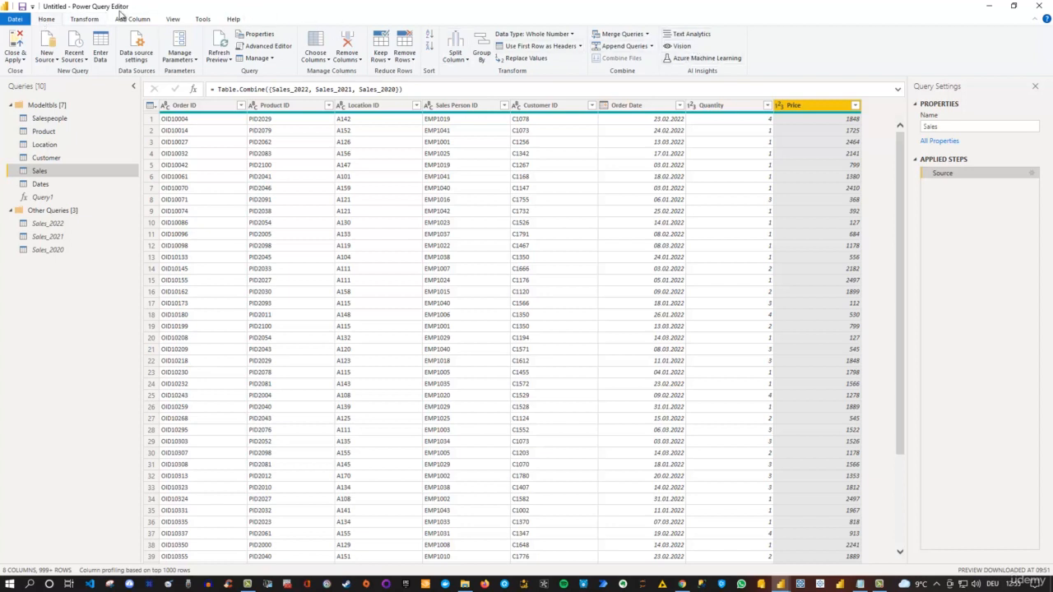
left_click(123, 19)
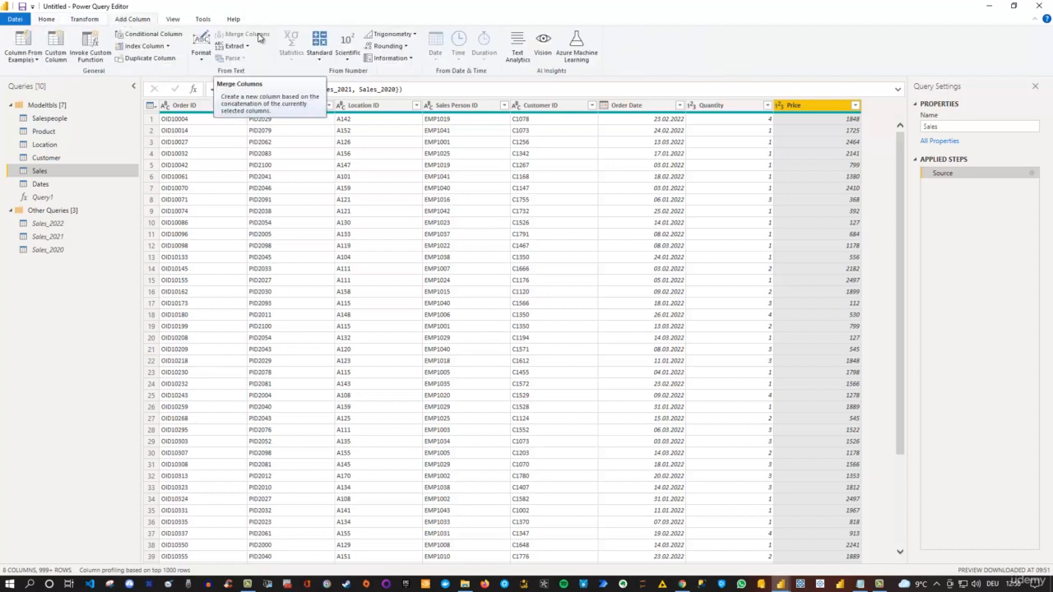
Hide the formula bar and show it again
left_click(173, 20)
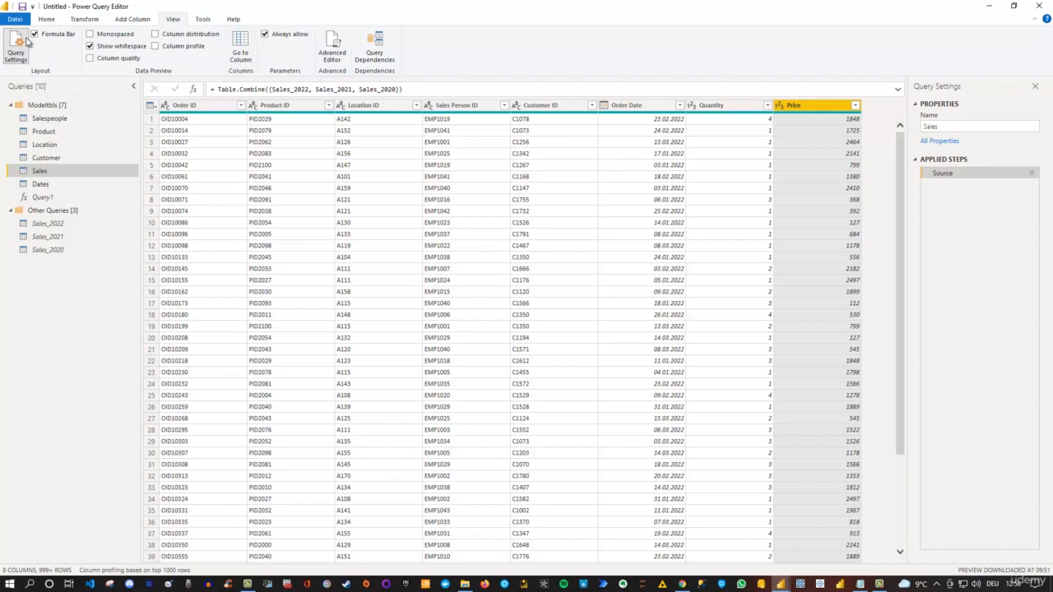
left_click(32, 35)
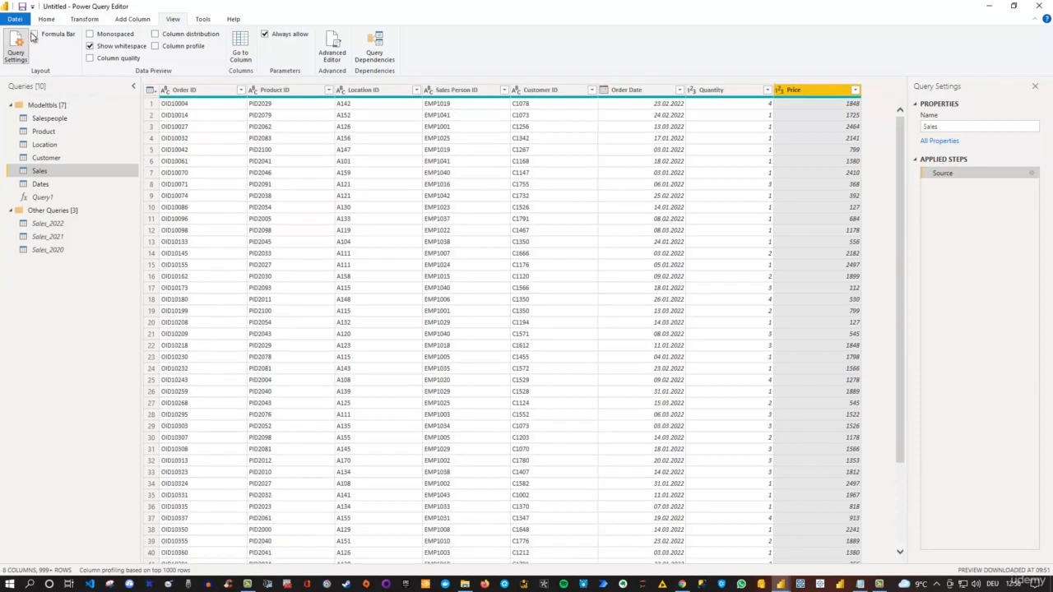
left_click(33, 35)
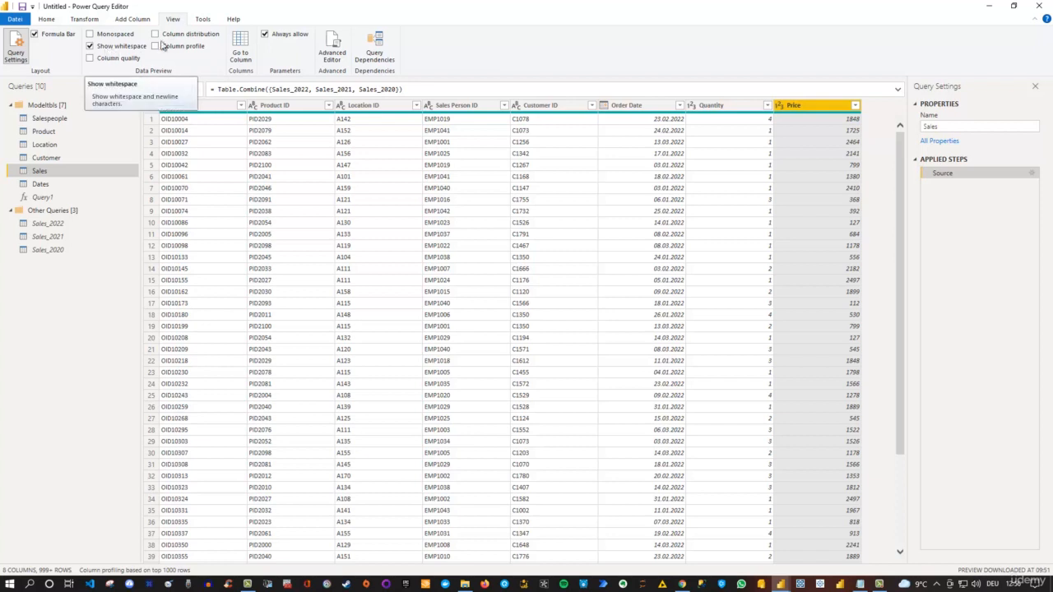
Examine the column quality figures for valid, error and empty values in the Sales query, and turn the display off again
left_click(91, 58)
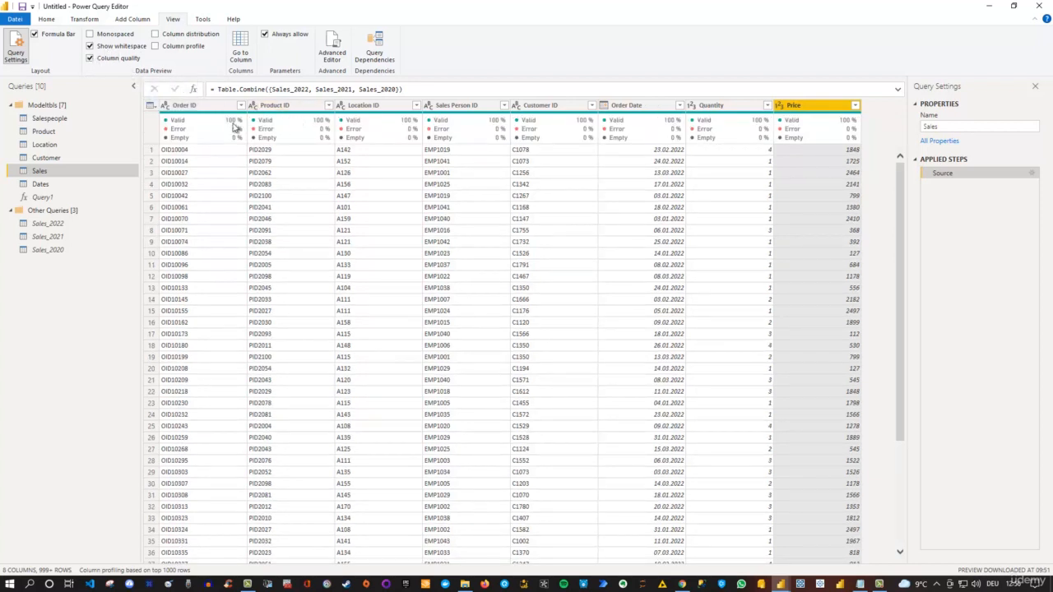
mouse_move(239, 130)
scroll(596, 352, "down", 2)
scroll(595, 352, "up", 2)
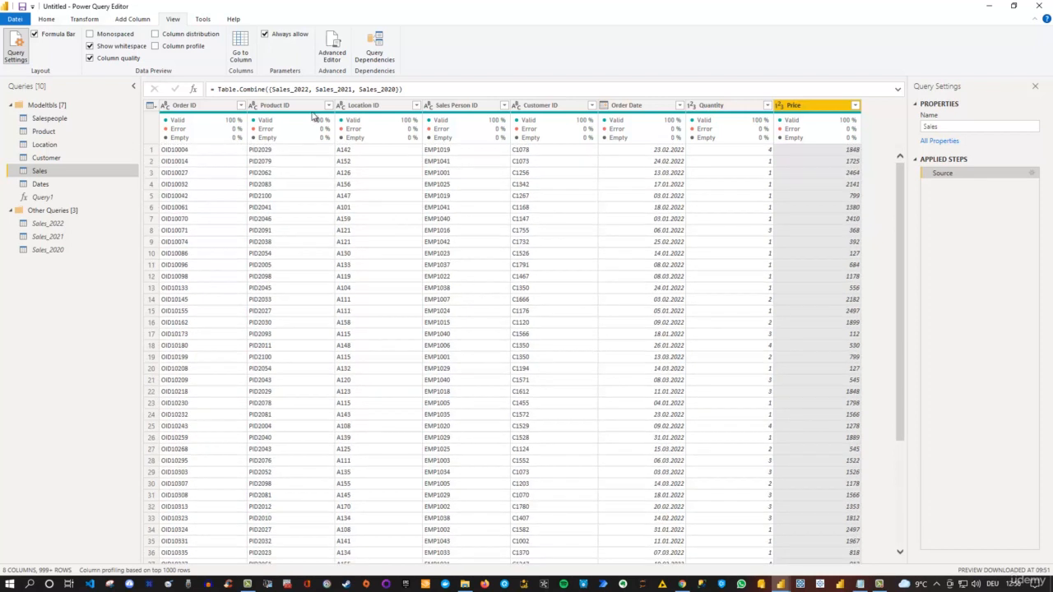
left_click(91, 59)
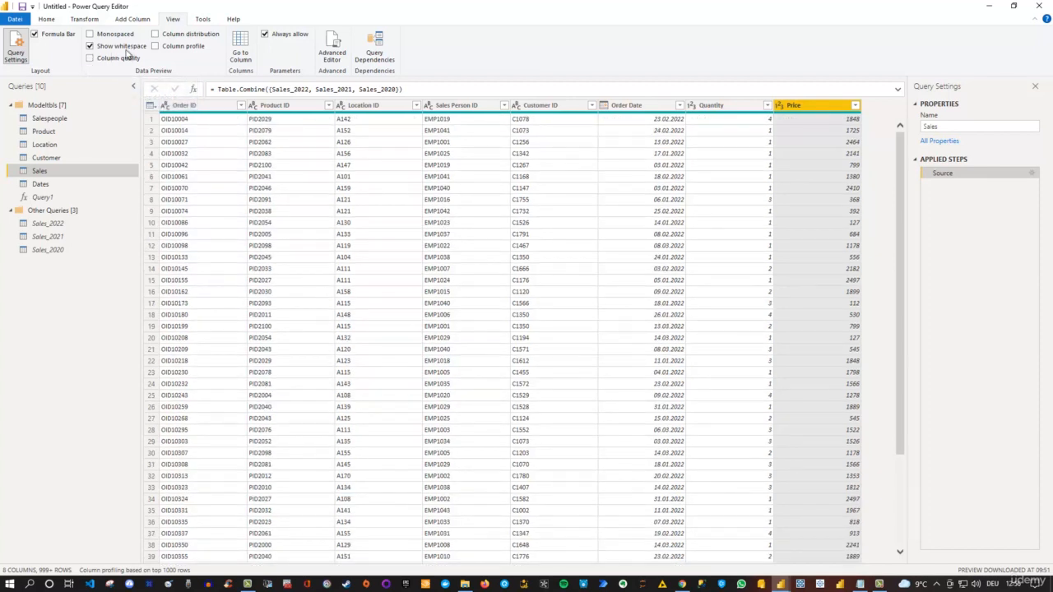
Examine the column distribution of the Sales query and the column profile of Price, switching each display off again
left_click(155, 35)
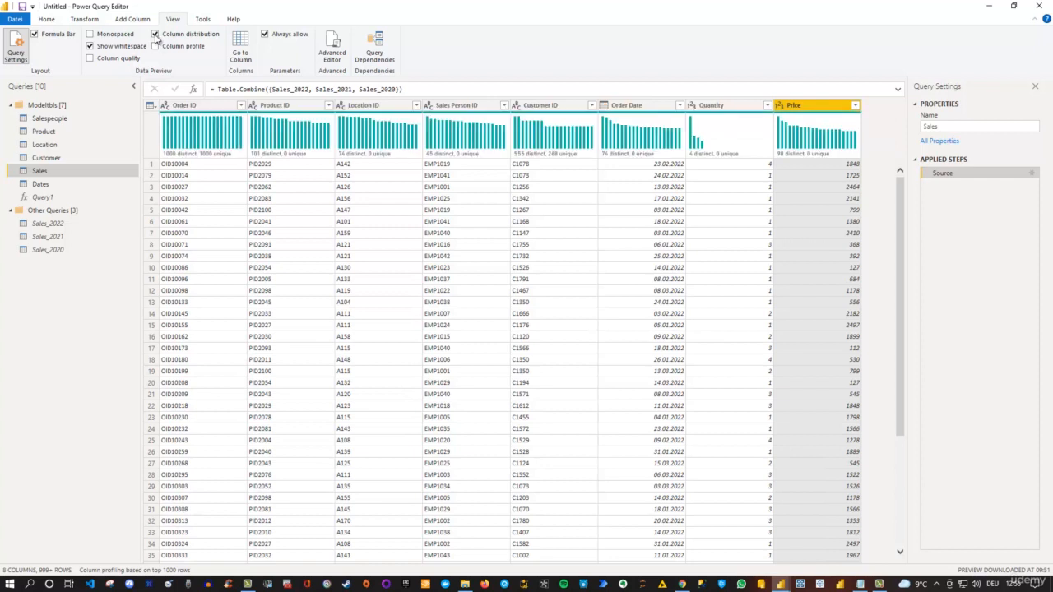
mouse_move(271, 160)
left_click(156, 35)
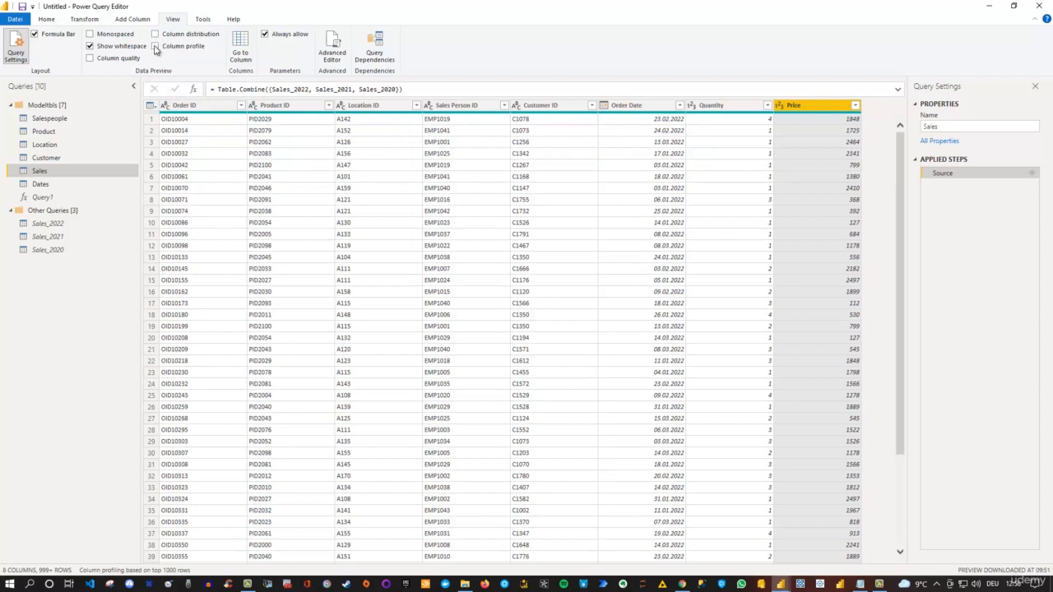
left_click(156, 47)
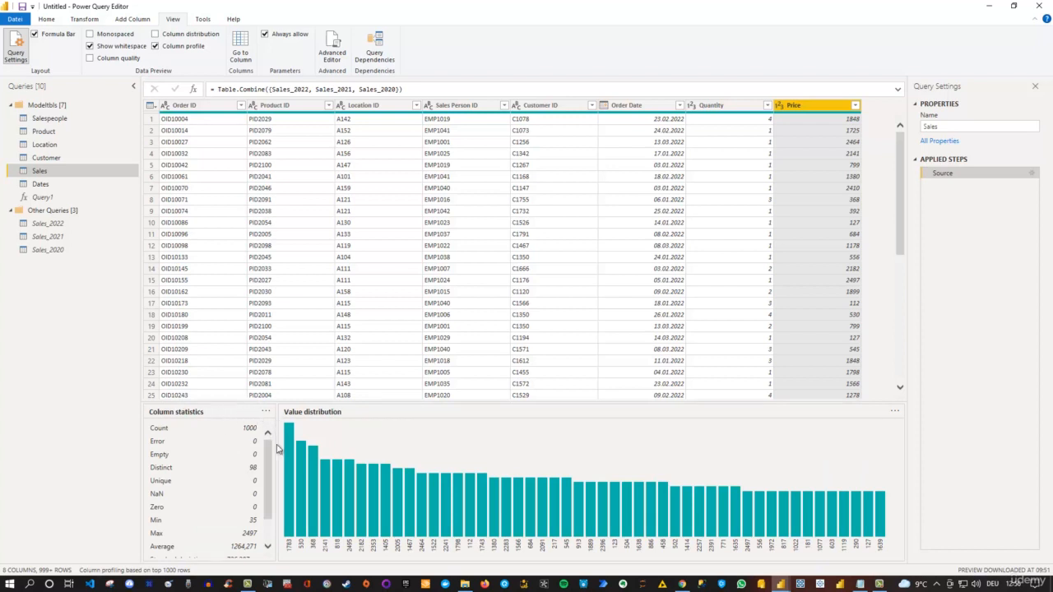
left_click(156, 47)
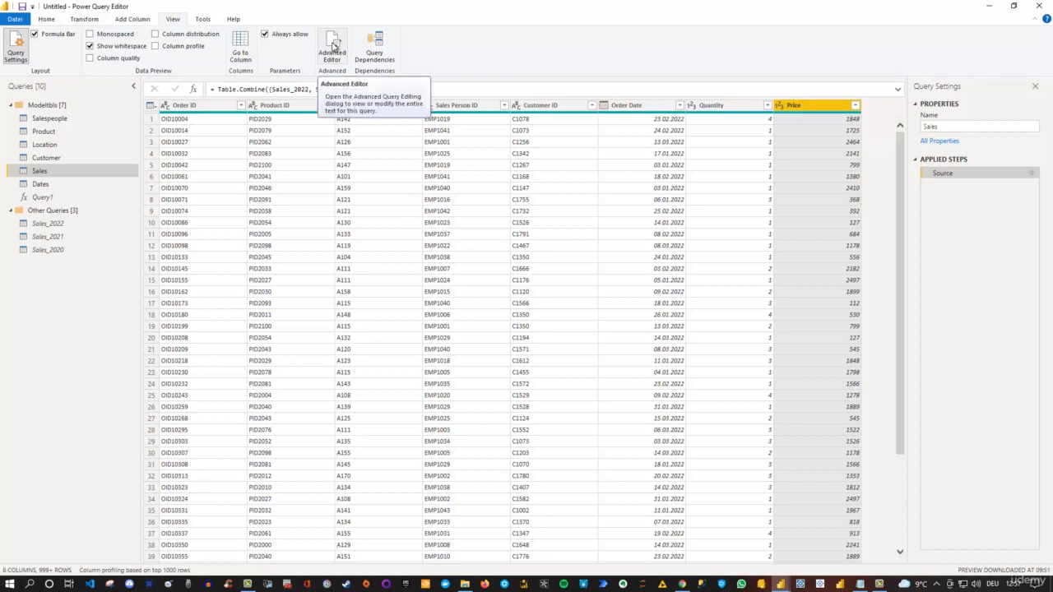
left_click(205, 22)
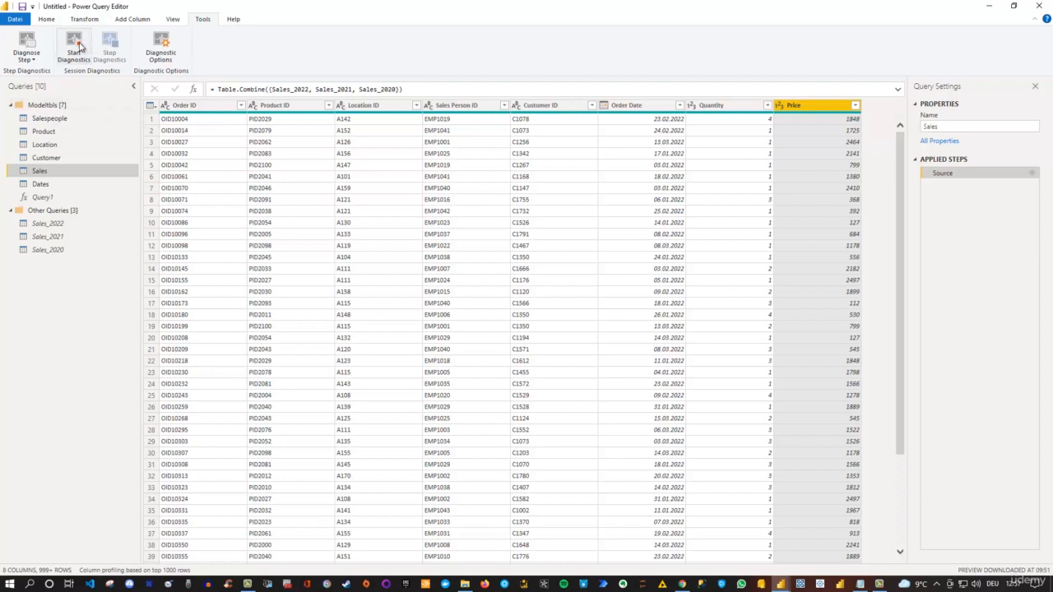
left_click(235, 20)
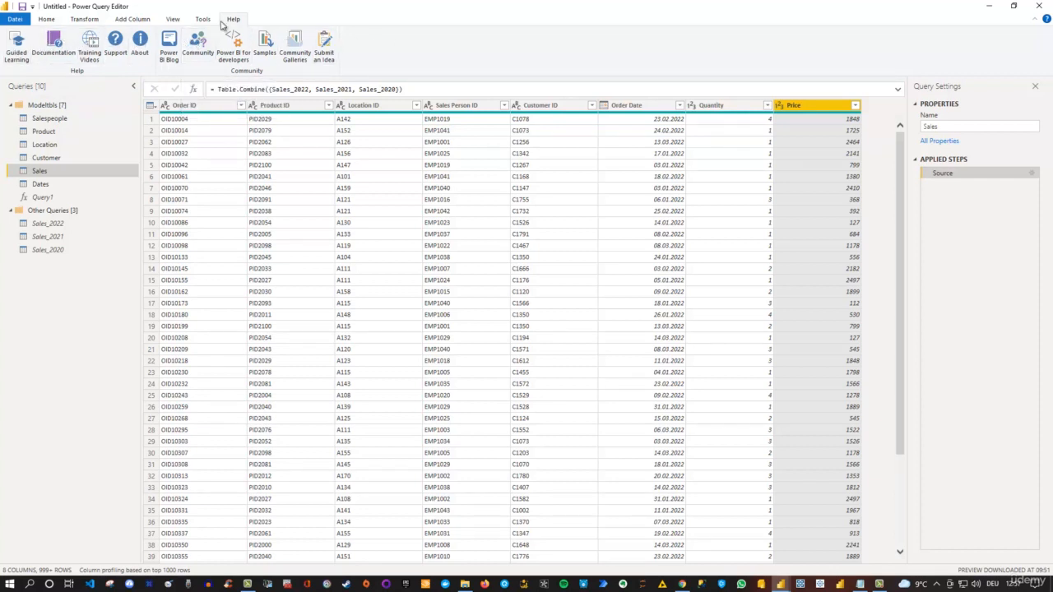
left_click(48, 18)
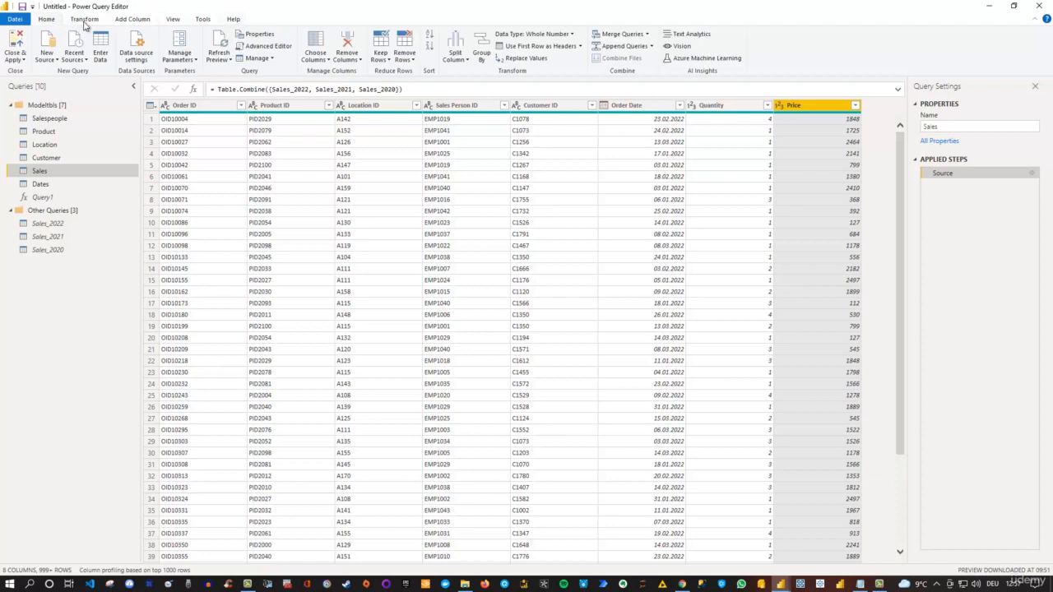